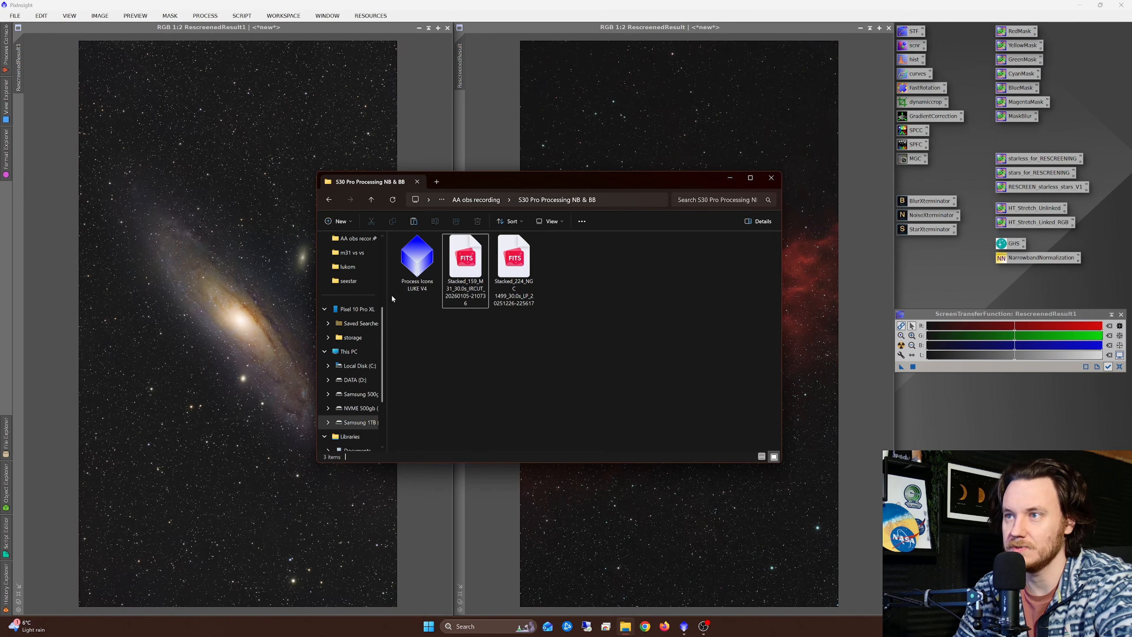
left_click(909, 290)
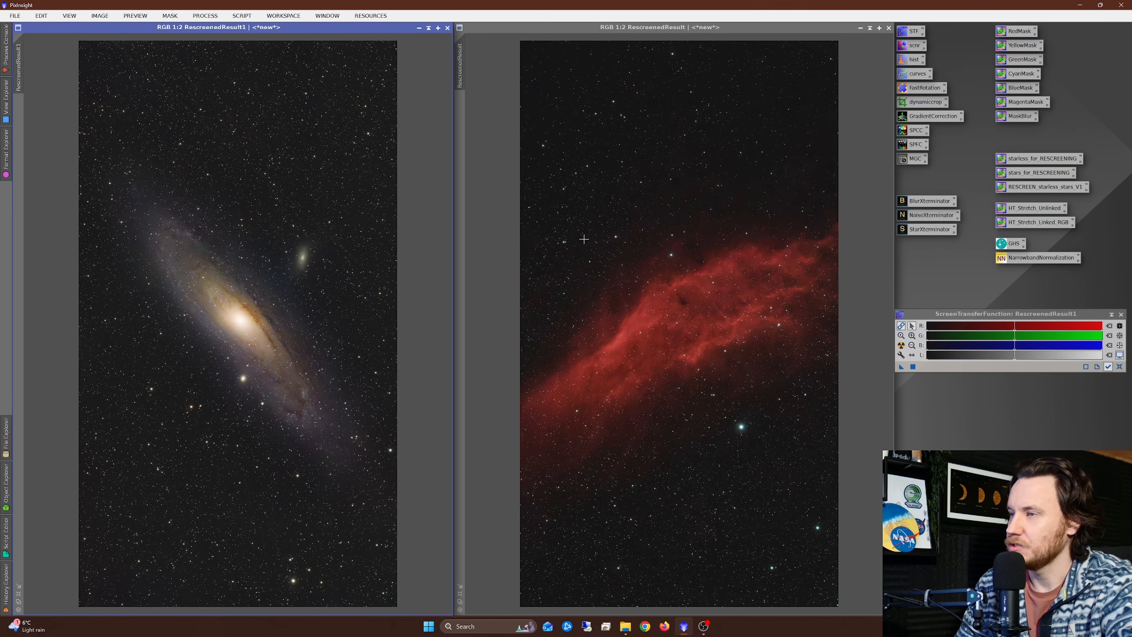
left_click(8, 46)
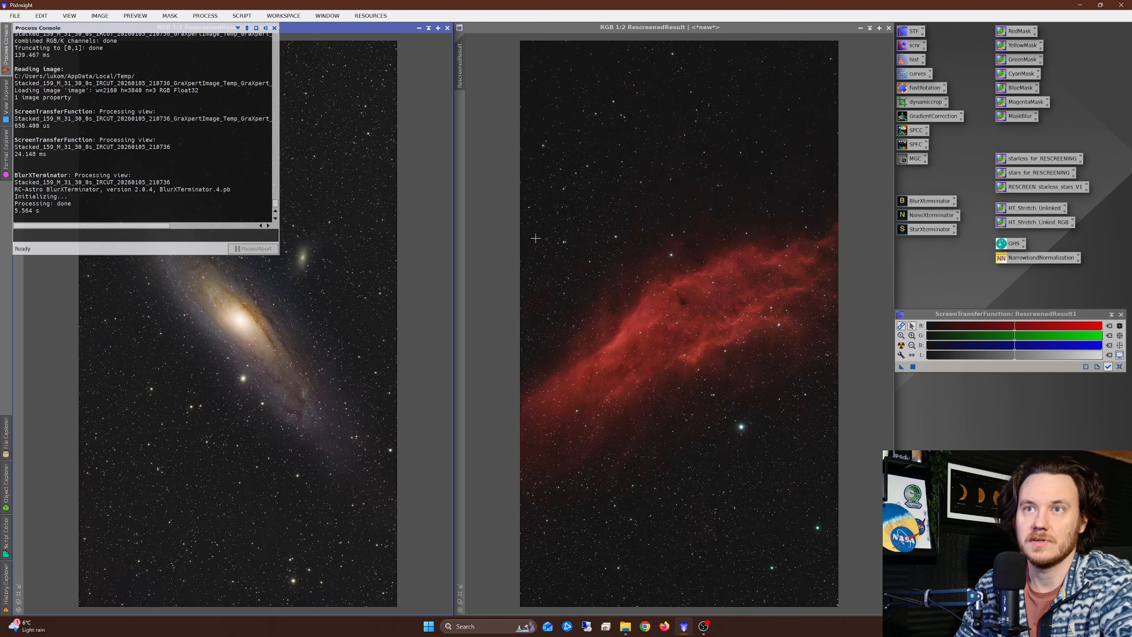
right_click(910, 274)
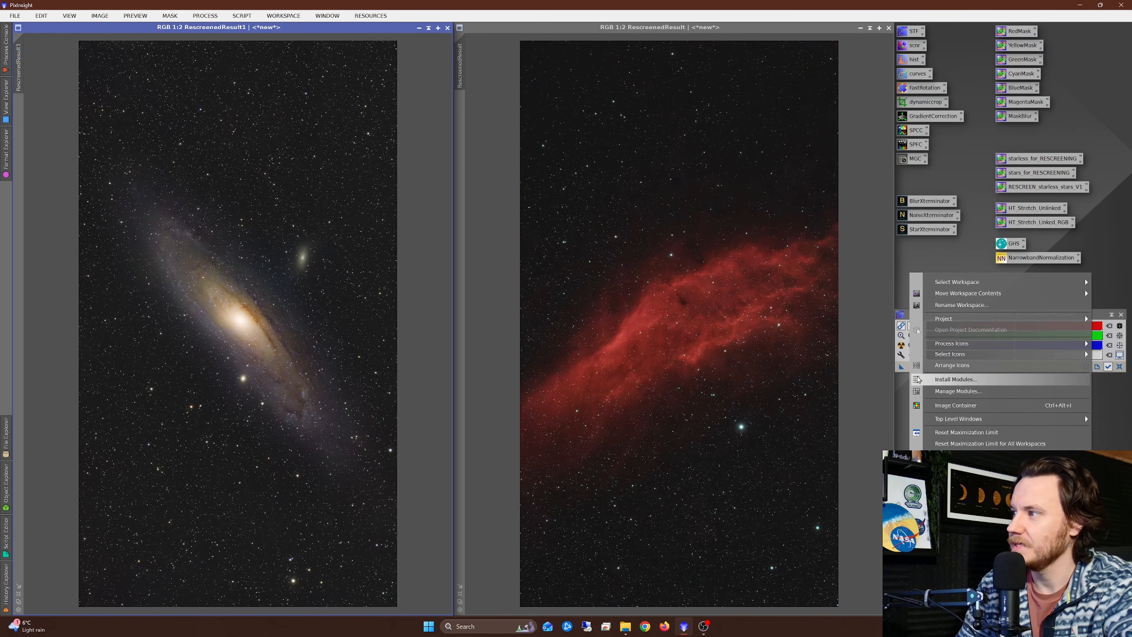
left_click(905, 251)
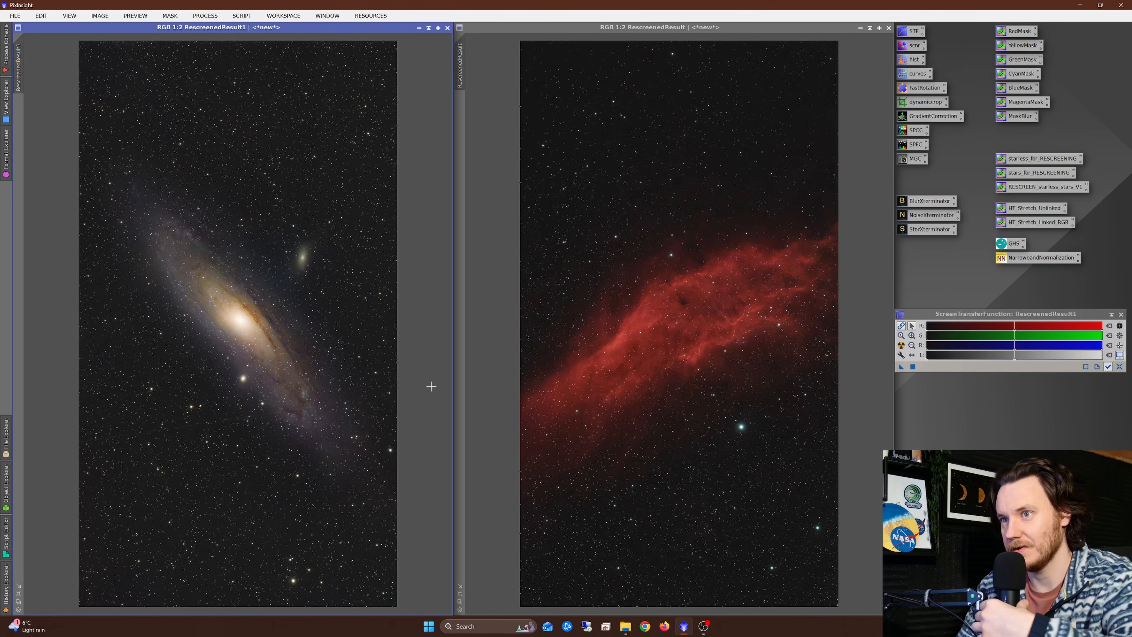
Step: Minimise both RescreenedResult image windows to clear the workspace
left_click(626, 626)
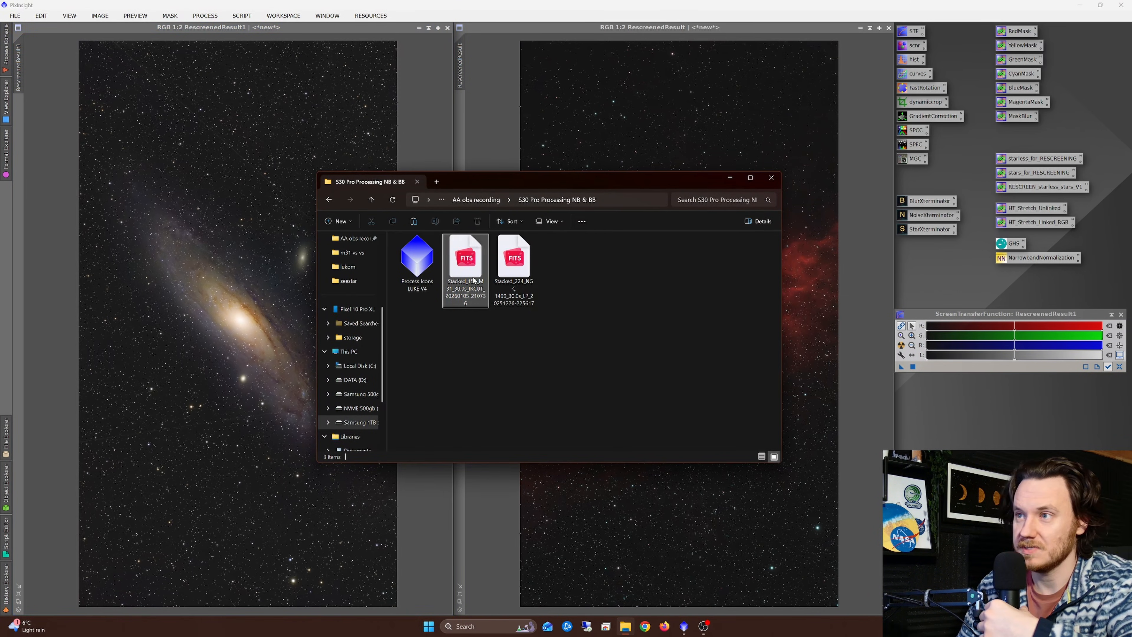
left_click(419, 29)
left_click(860, 28)
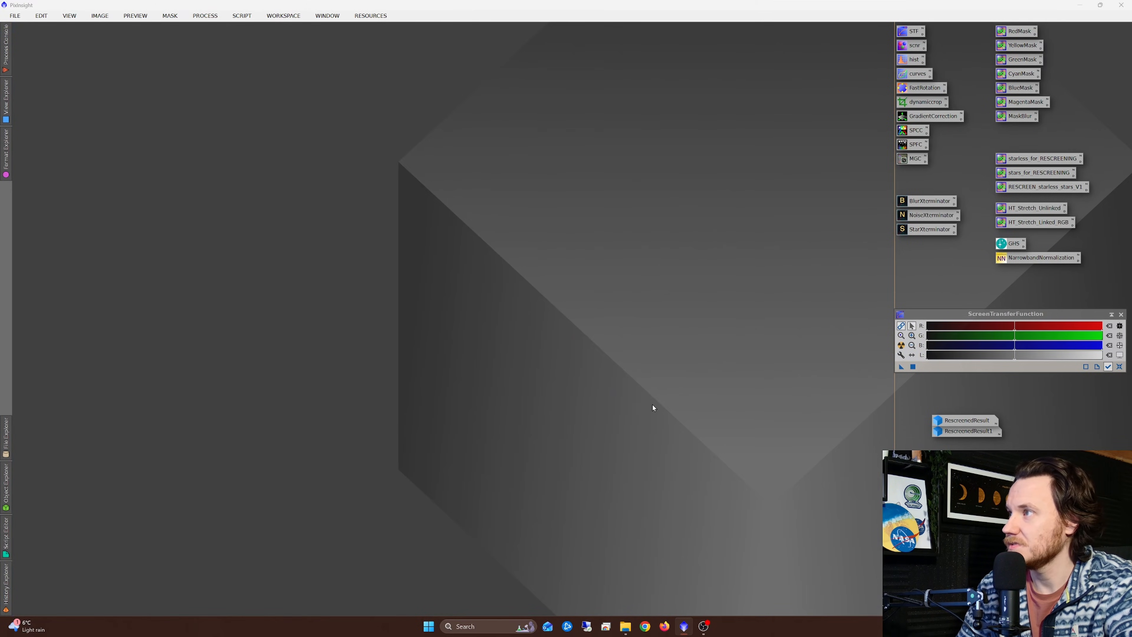
Step: Open the stacked M 31 IRCUT and NGC 1499 LP FITS files from the "S30 Pro Processing NB & BB" folder
left_click(626, 627)
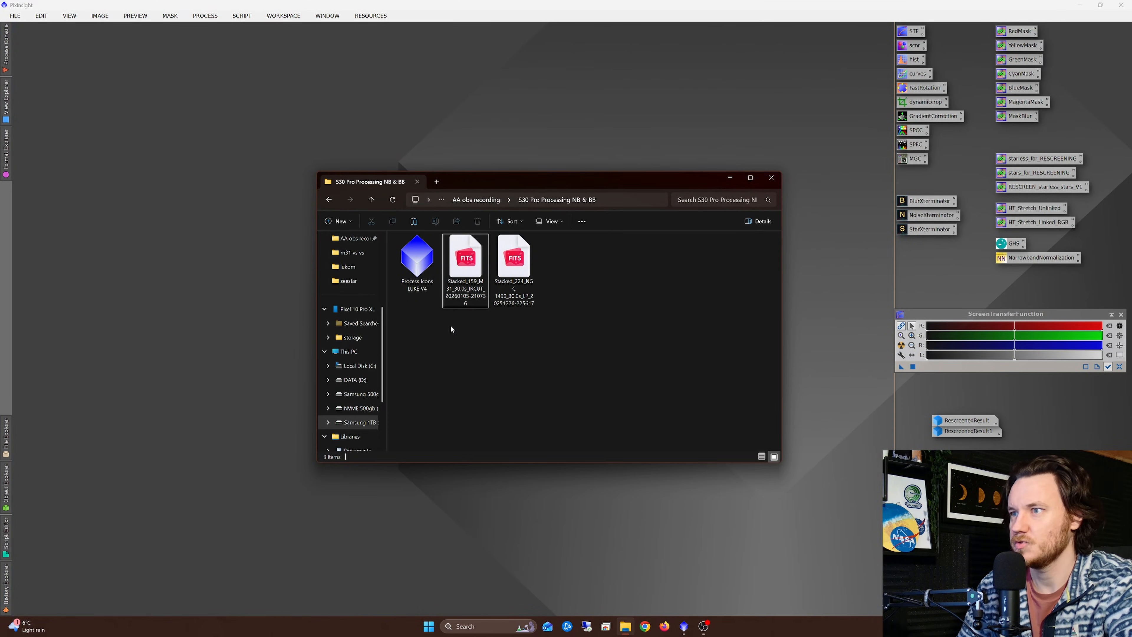
left_click(514, 263, "ctrl")
left_click_drag(514, 267, 192, 130)
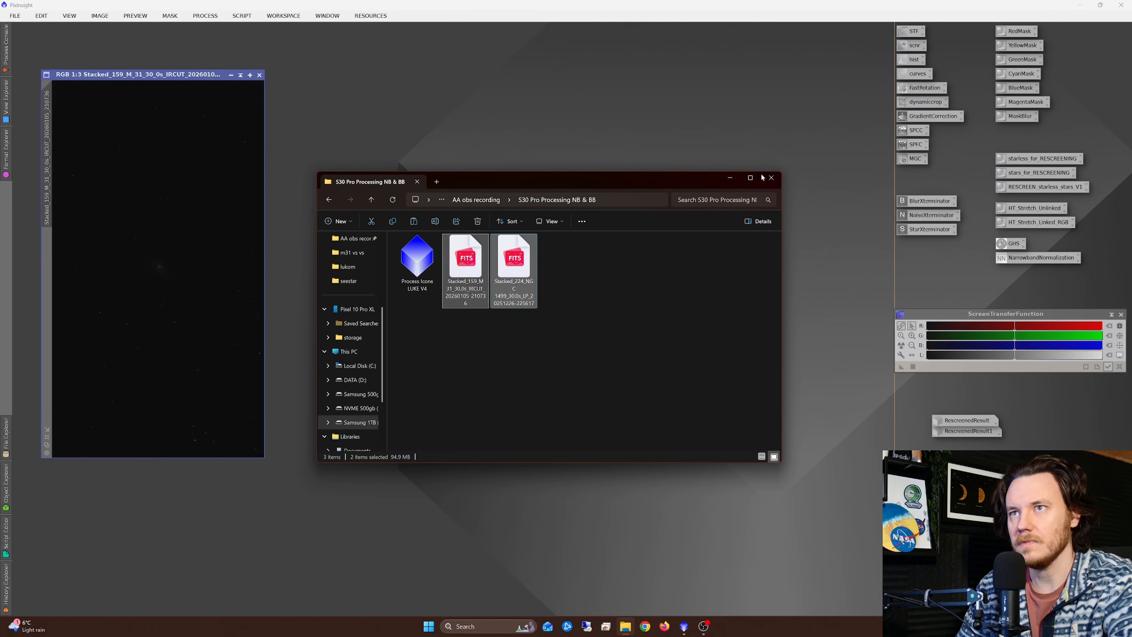
left_click(732, 179)
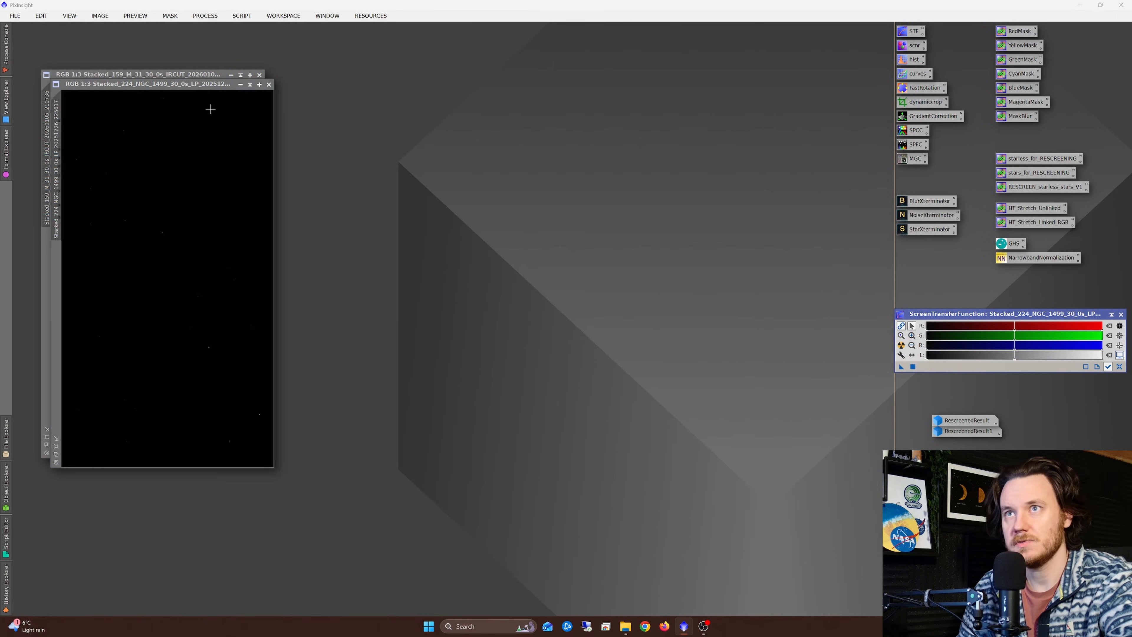
Step: Tile the M 31 and NGC 1499 image windows side by side and show both at 1:2
left_click(190, 75)
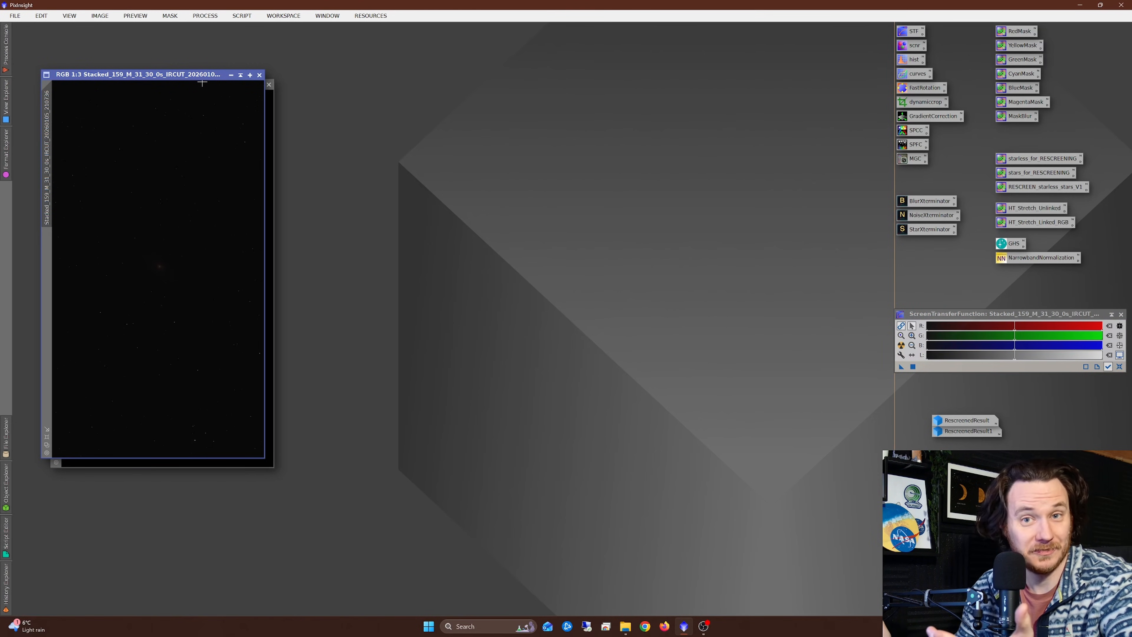
left_click(319, 17)
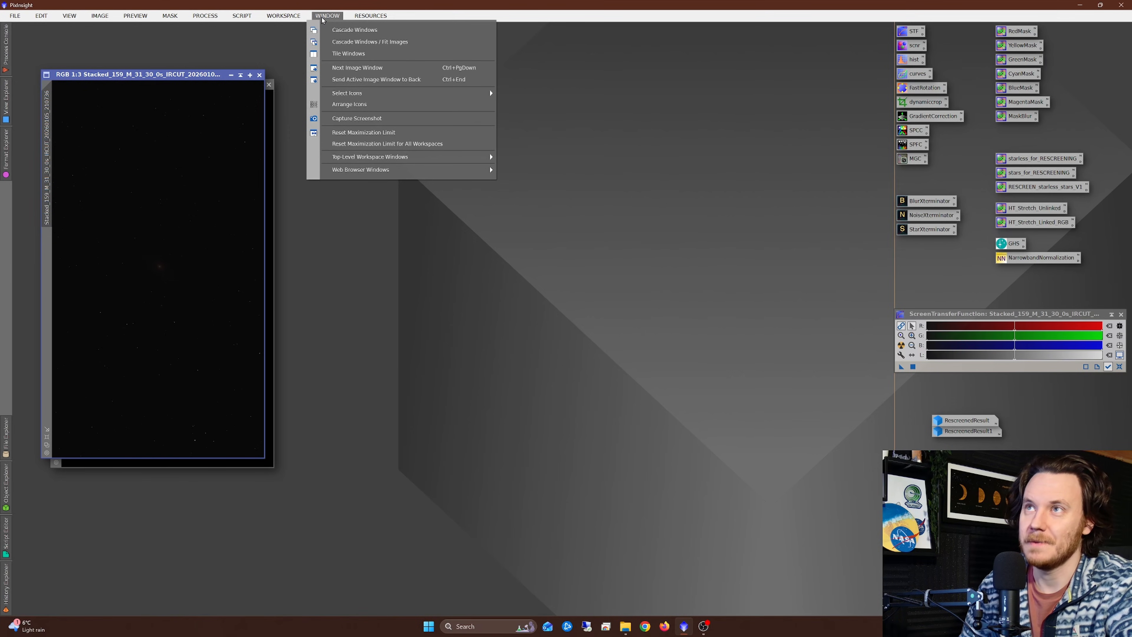
left_click(193, 77)
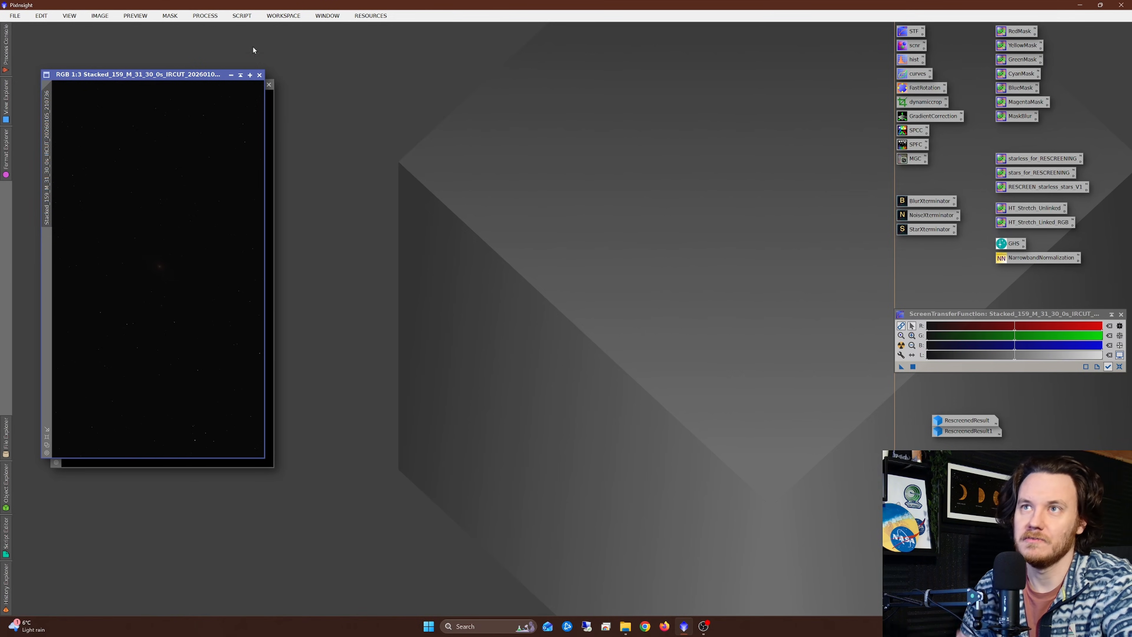
left_click(332, 16)
left_click(352, 54)
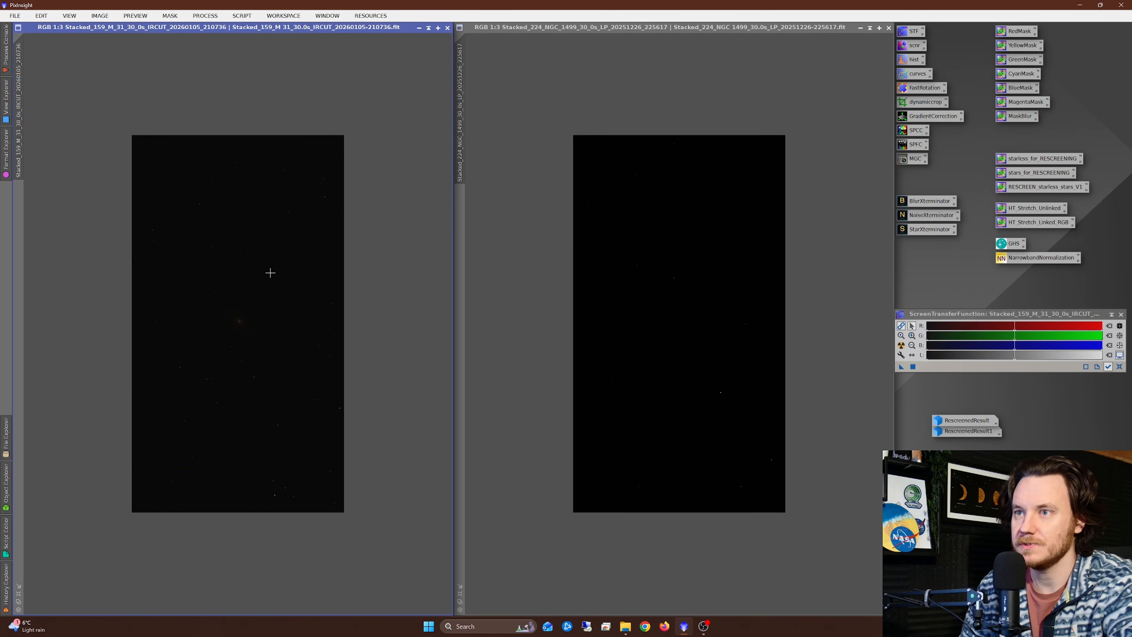
scroll(284, 285, "up", 1)
scroll(659, 272, "up", 1)
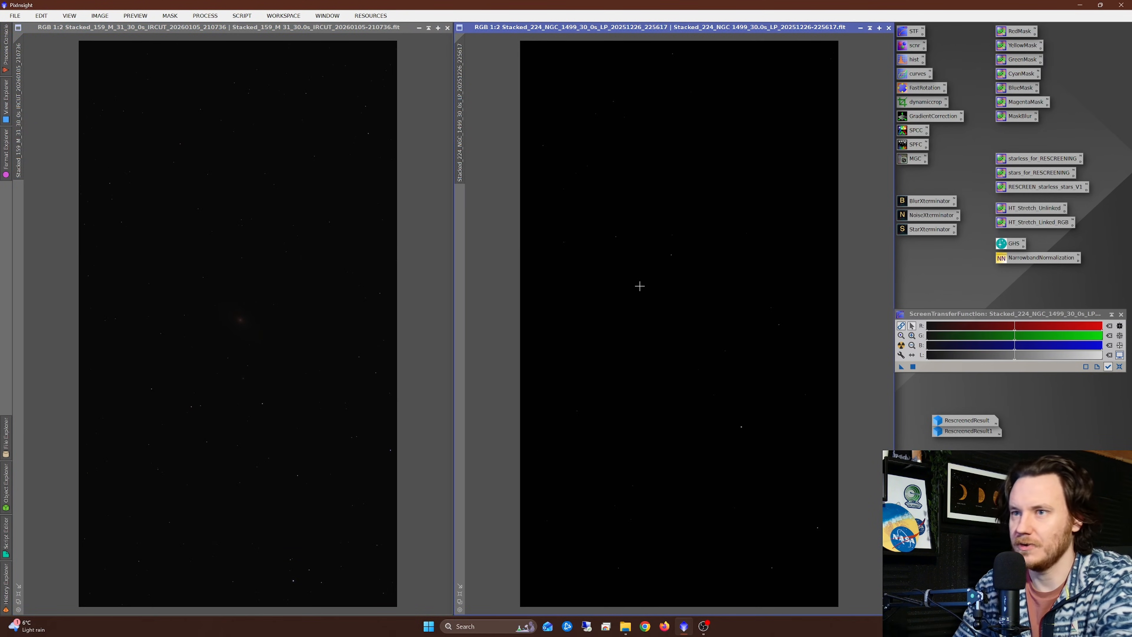
Step: Apply a linked ScreenTransferFunction auto stretch to the NGC 1499 image and to the M 31 image
double_click(905, 34)
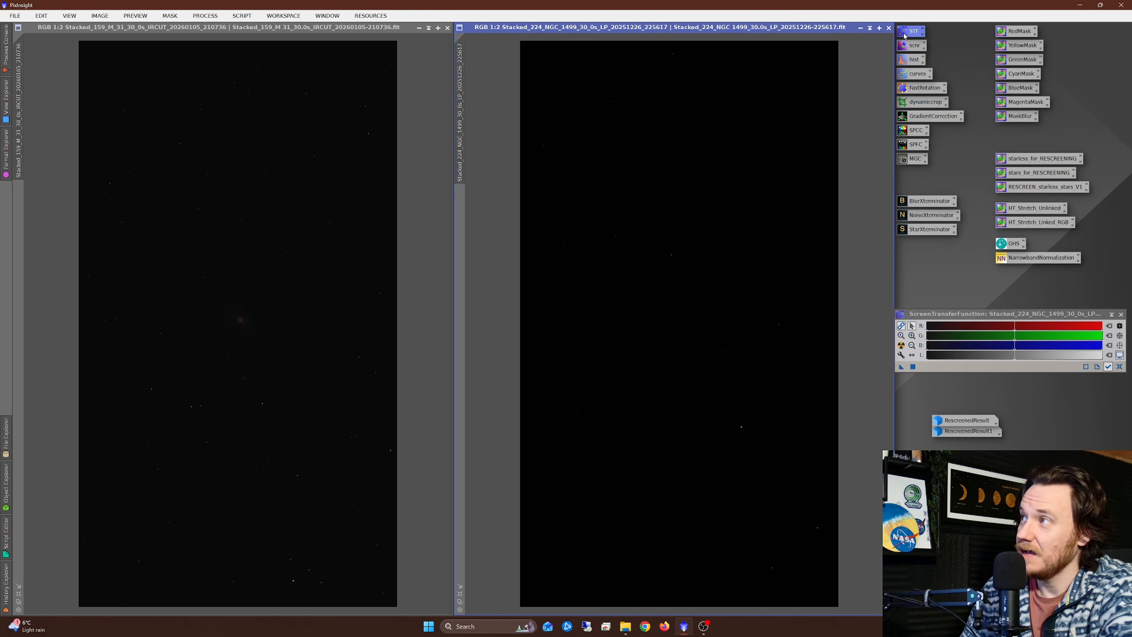
left_click(901, 345)
left_click(365, 340)
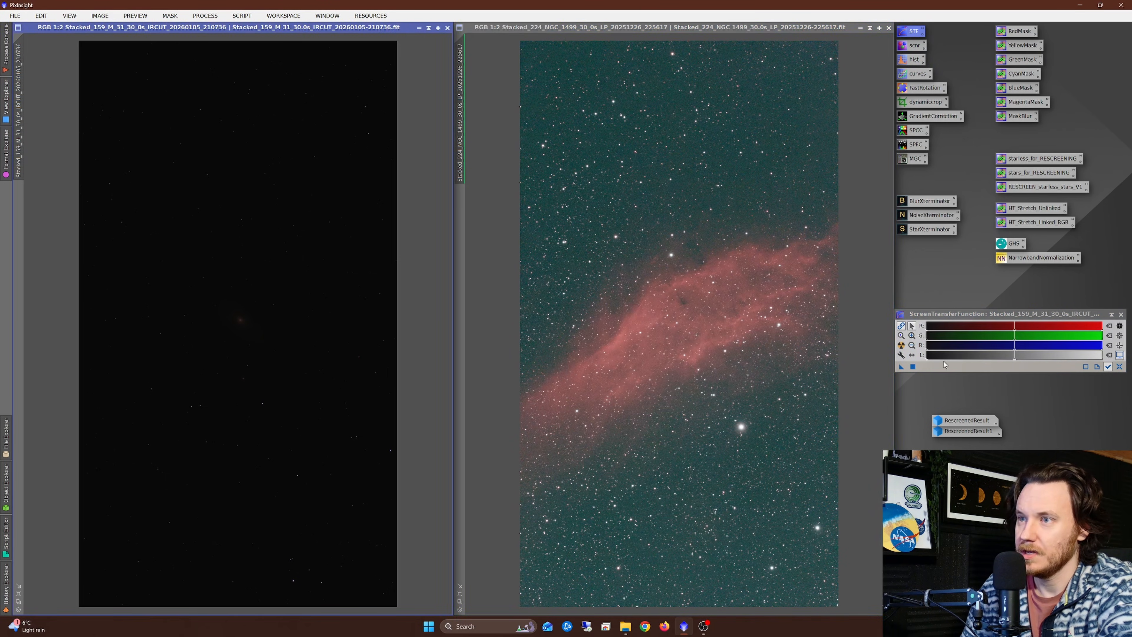
left_click(901, 346)
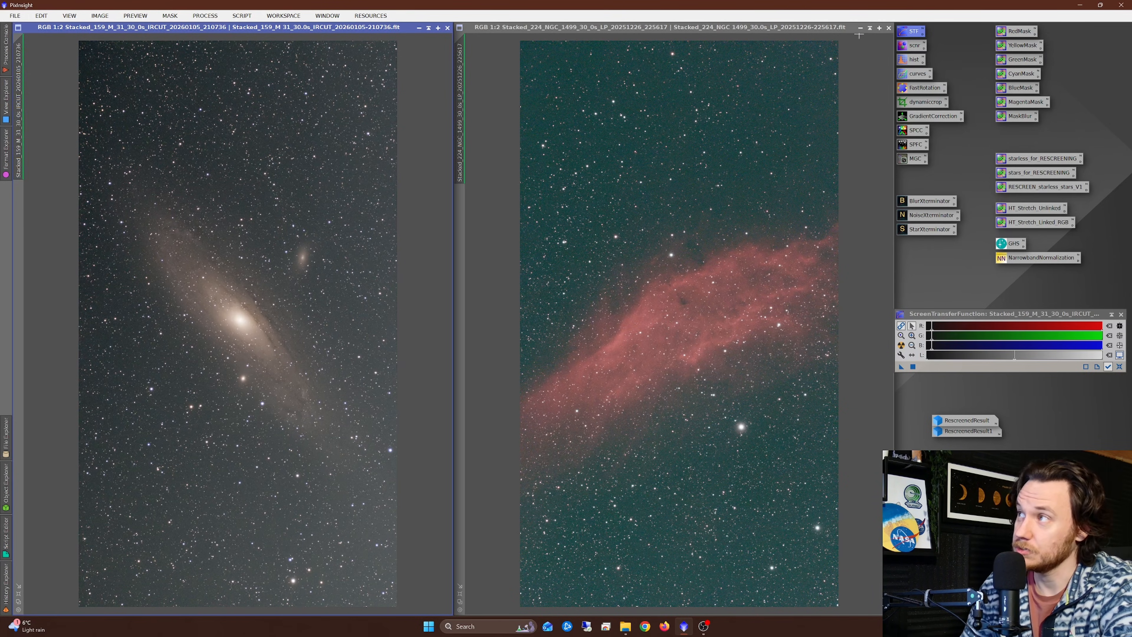
Step: Minimise the NGC 1499 image and park its icon just below the ScreenTransferFunction window
left_click(859, 27)
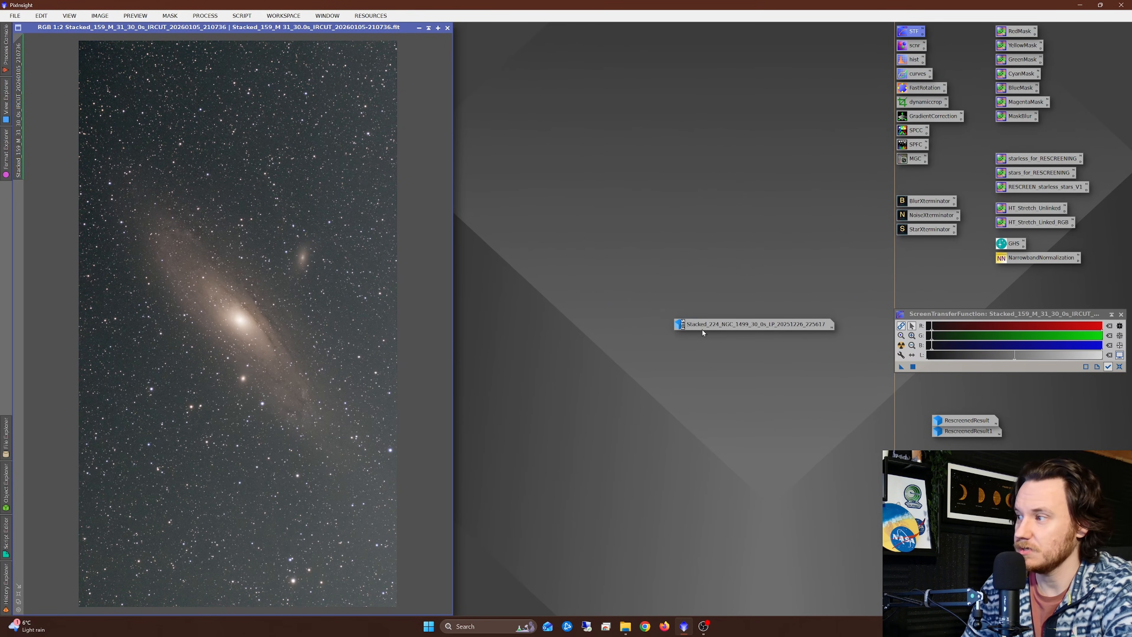
left_click_drag(703, 327, 923, 395)
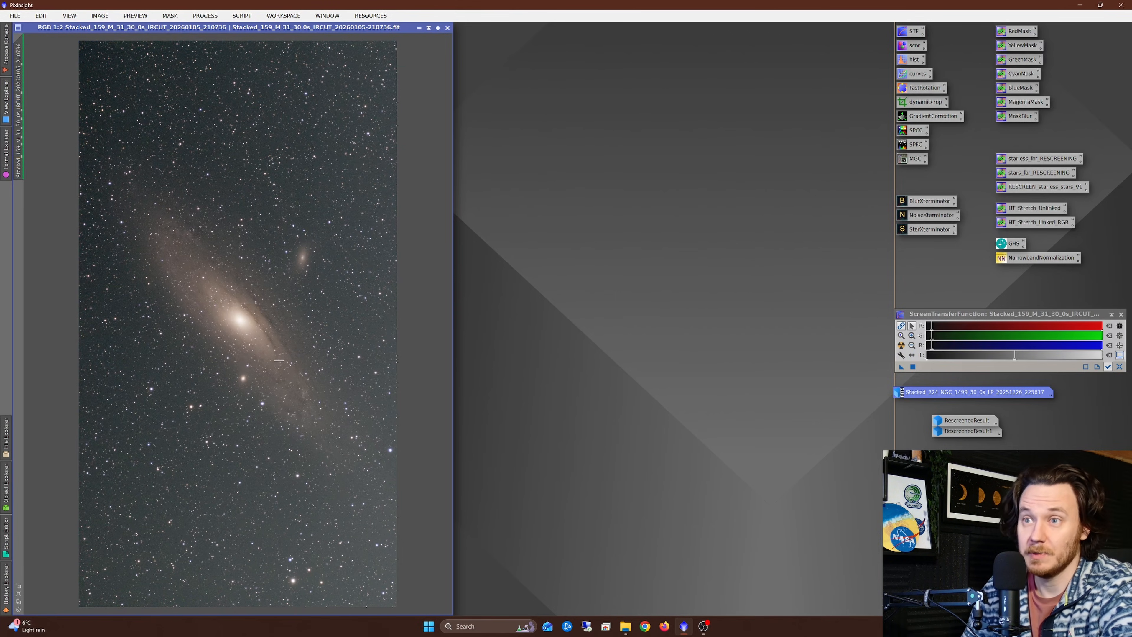
Step: Remove the gradient from the M 31 image with the GraXpert script, using Subtraction and 0.000 smoothing, and close the background model image
scroll(269, 376, "down", 5)
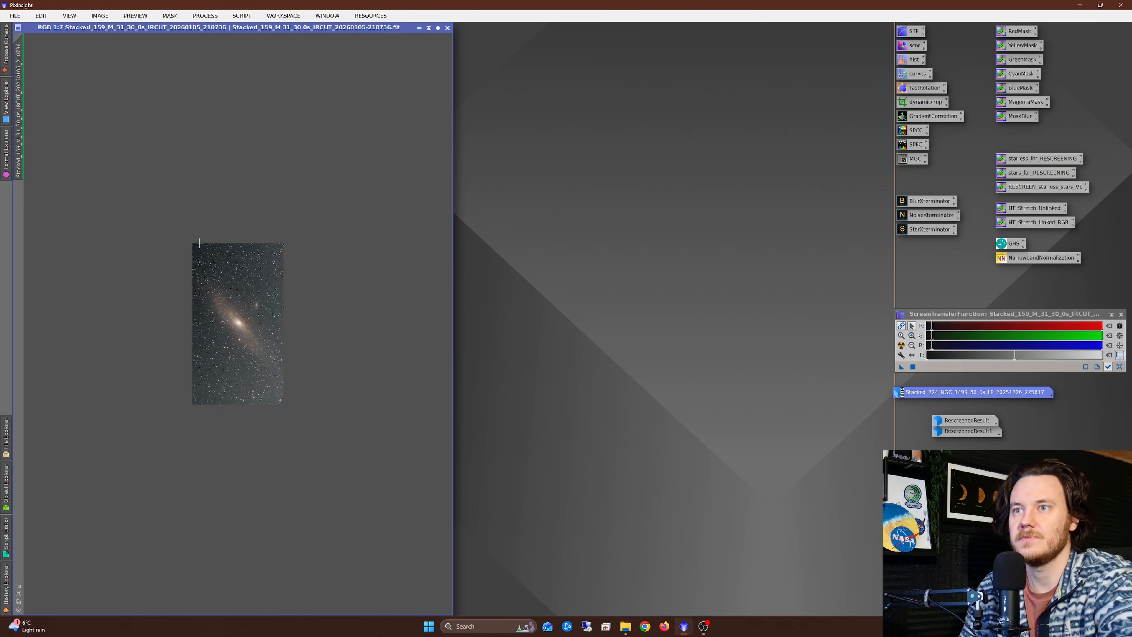
scroll(241, 307, "up", 4)
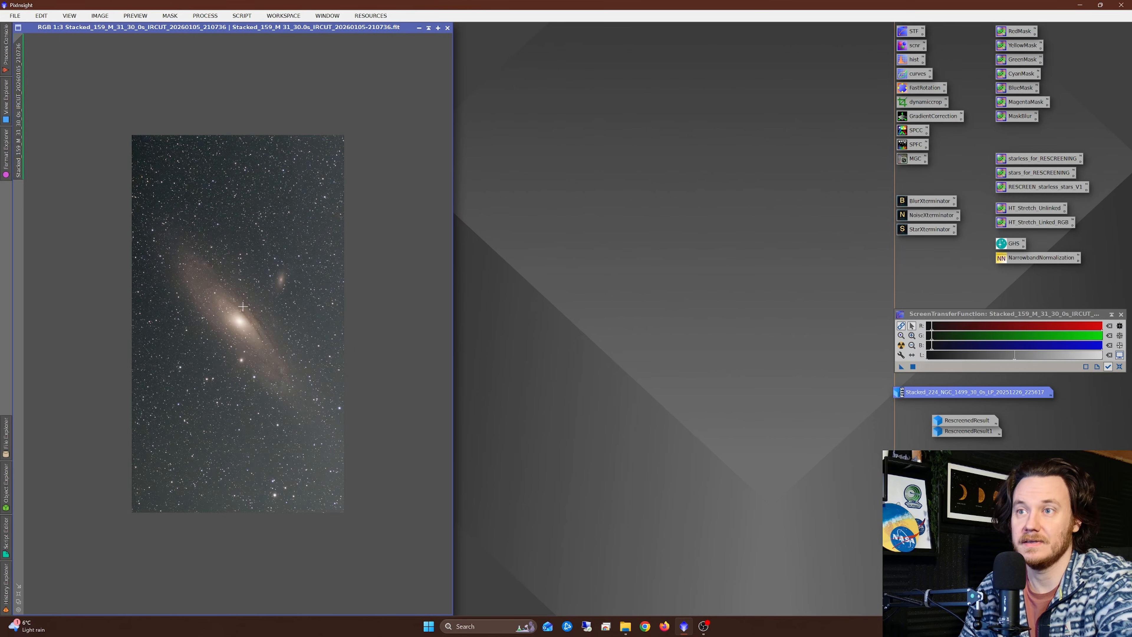
left_click(243, 16)
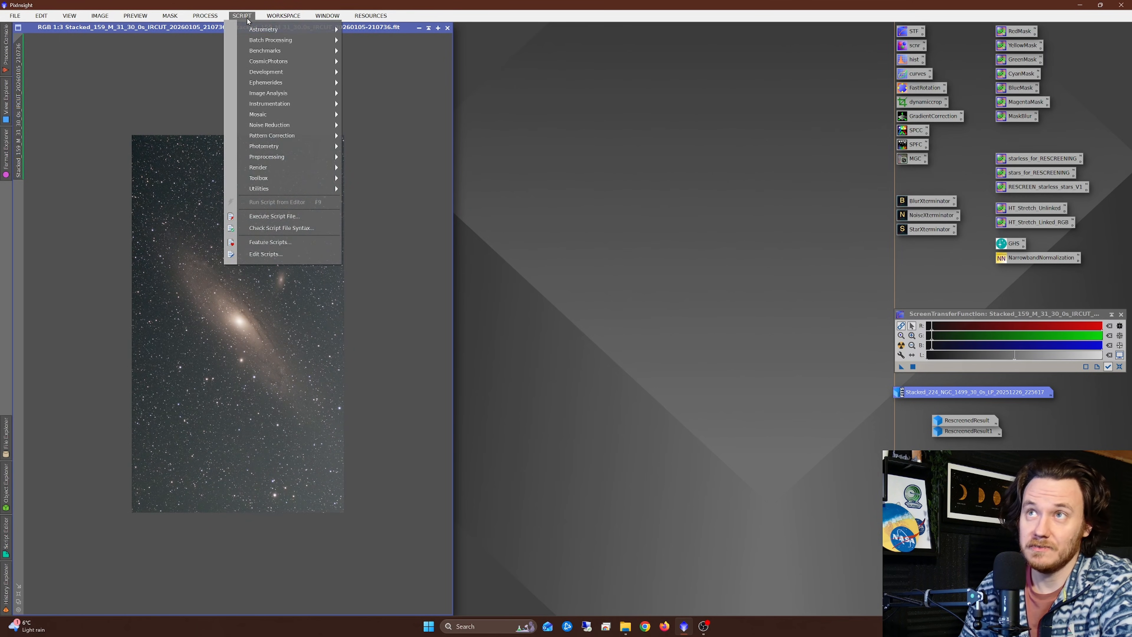
mouse_move(267, 178)
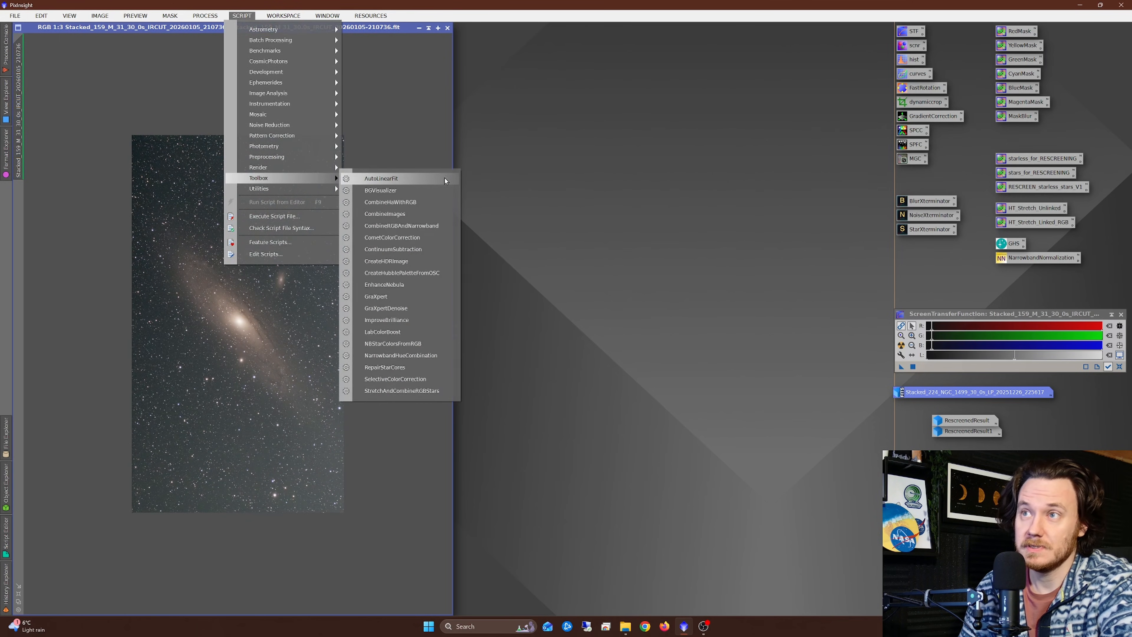
left_click(377, 296)
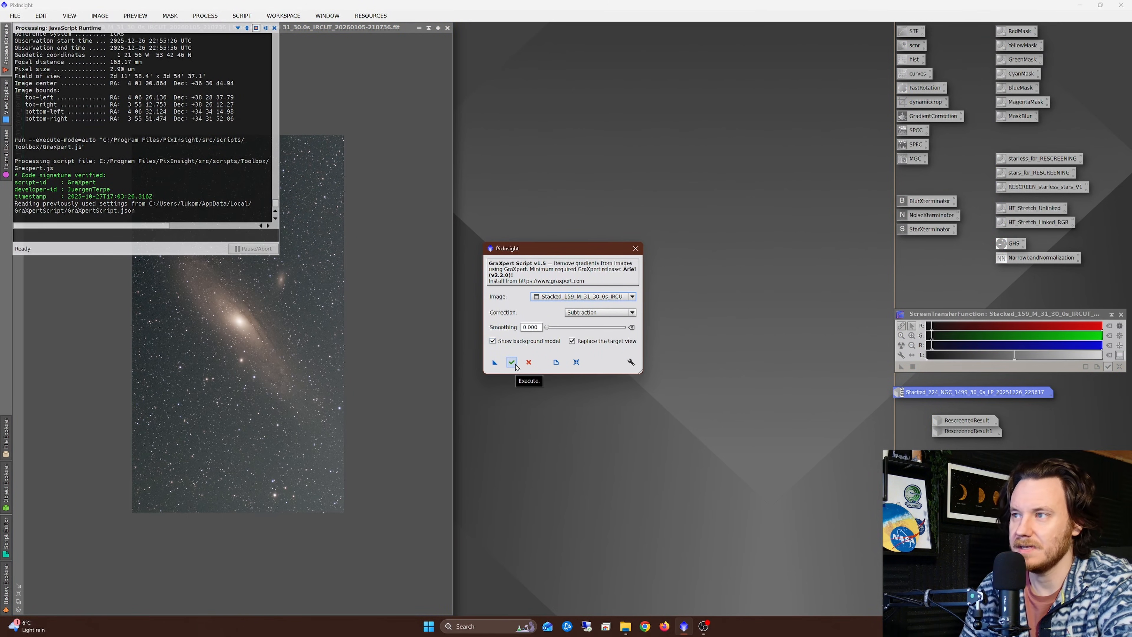
left_click(515, 365)
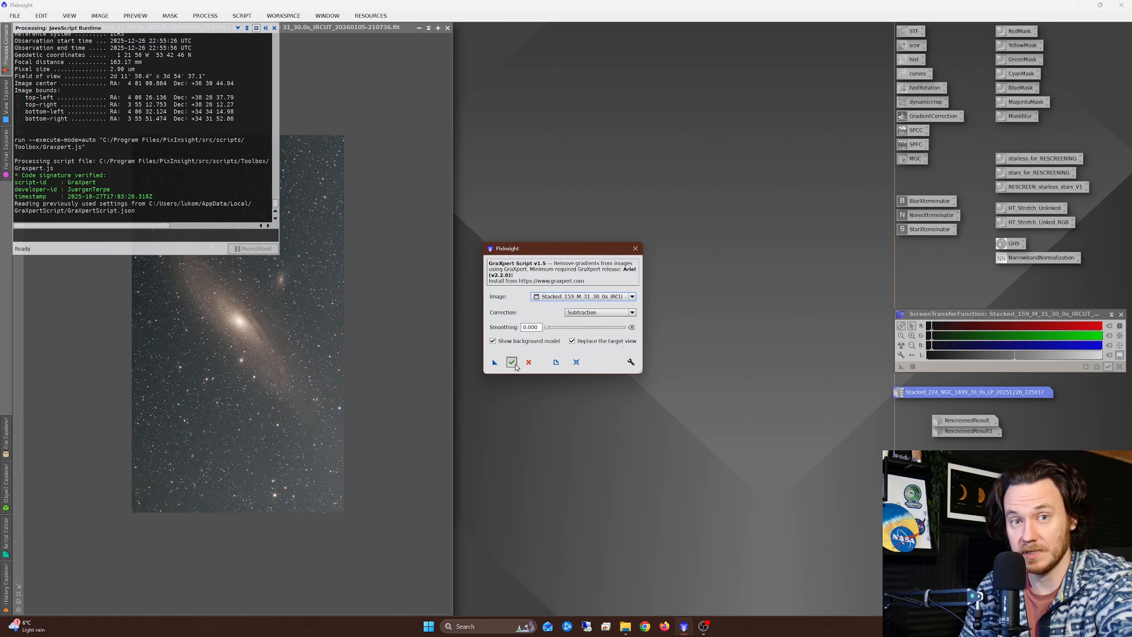
left_click(512, 362)
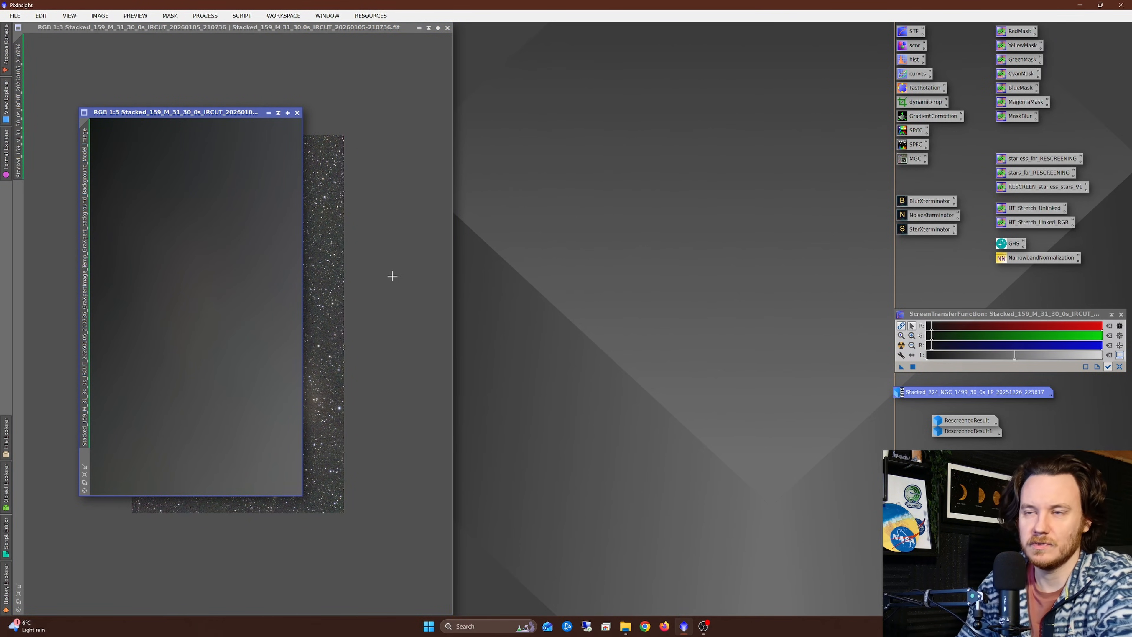
scroll(186, 302, "down", 6)
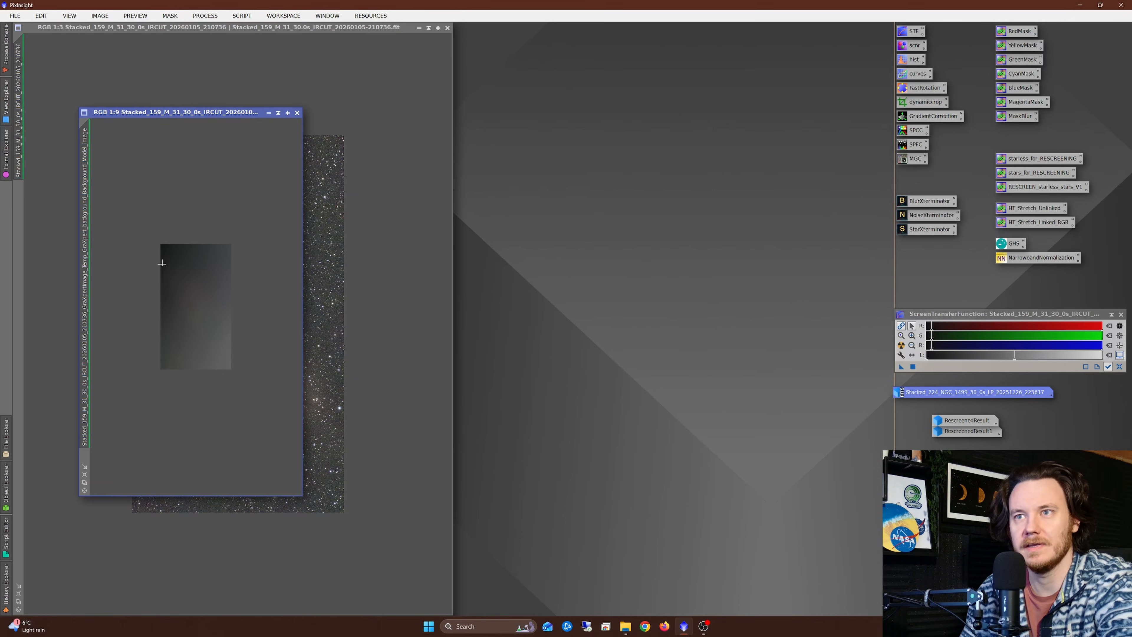
left_click(297, 112)
Step: Undo and redo the gradient removal on the M 31 image to compare before and after
right_click(335, 210)
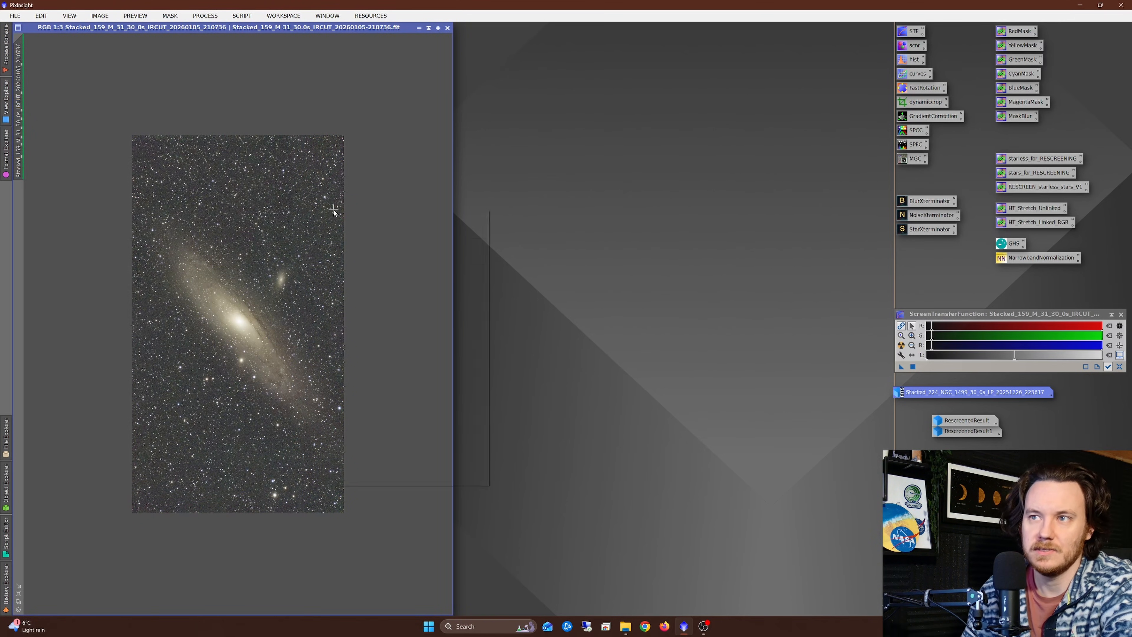
left_click(352, 220)
right_click(335, 210)
left_click(353, 231)
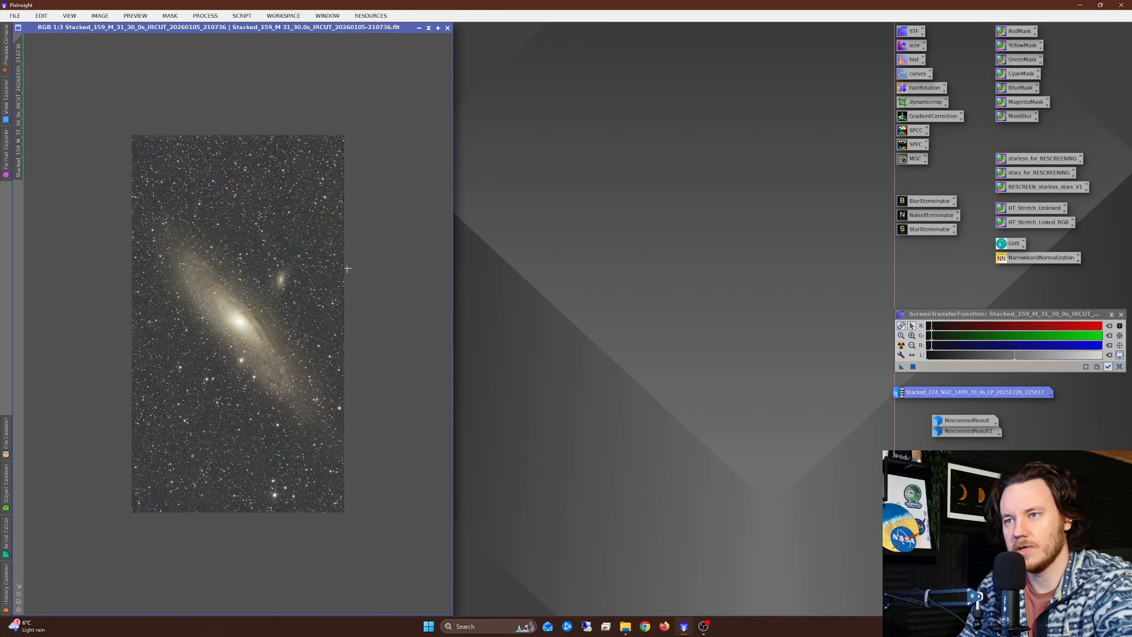
Step: Apply BlurXTerminator to the M 31 image with Sharpen Stars 0.50, Automatic PSF and Sharpen Nonstellar 0.50
scroll(347, 268, "up", 1)
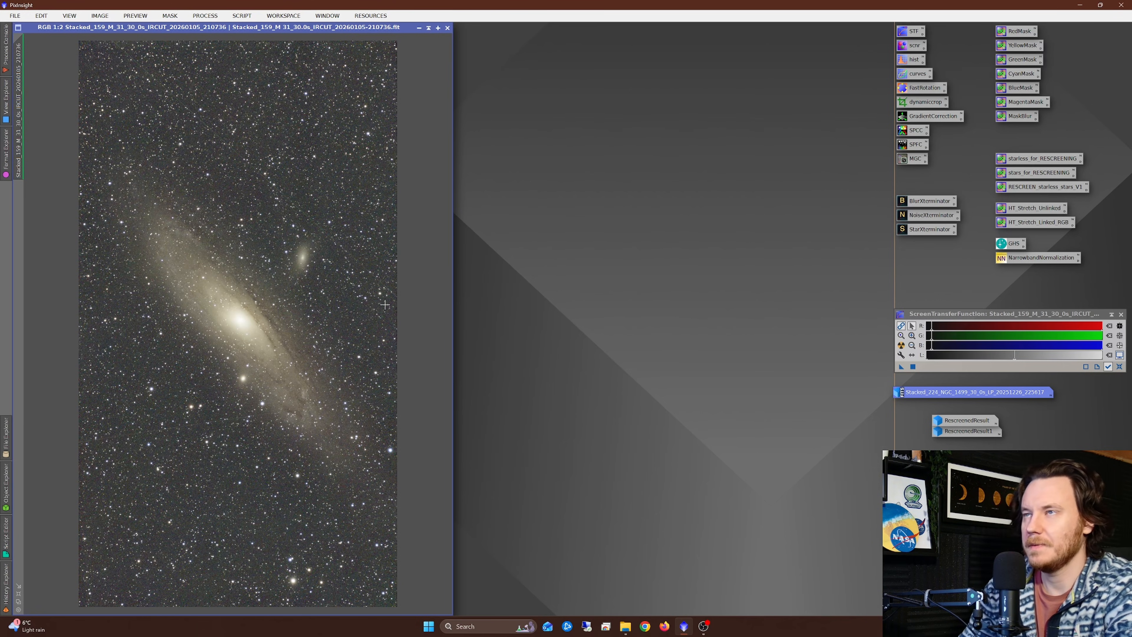
double_click(918, 201)
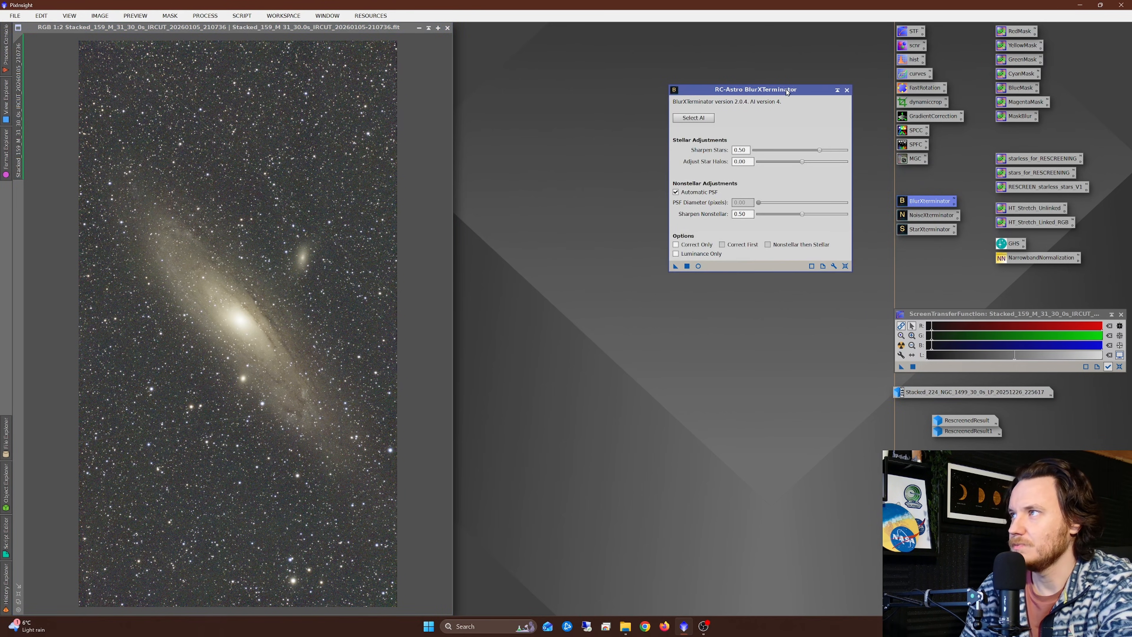
left_click_drag(787, 92, 689, 128)
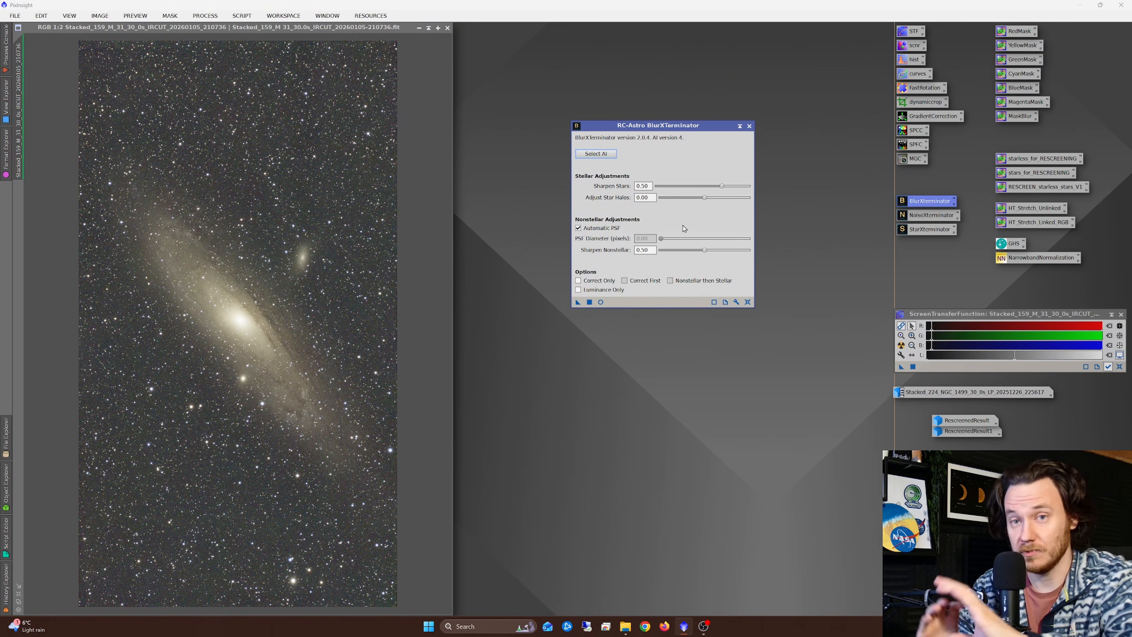
scroll(266, 196, "up", 4)
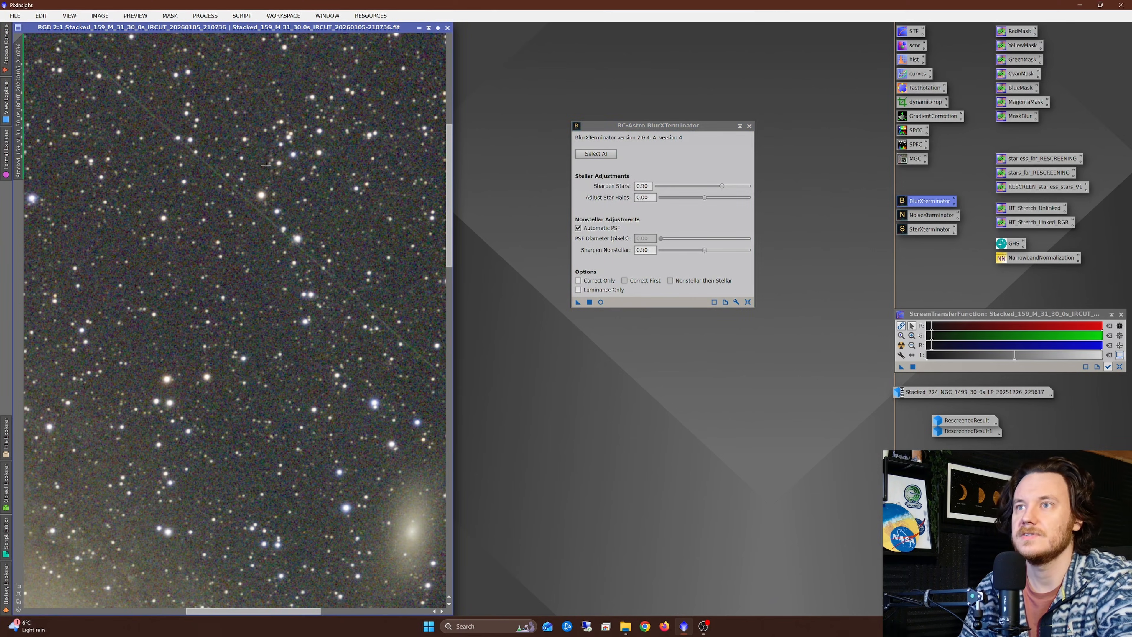
left_click_drag(576, 300, 311, 286)
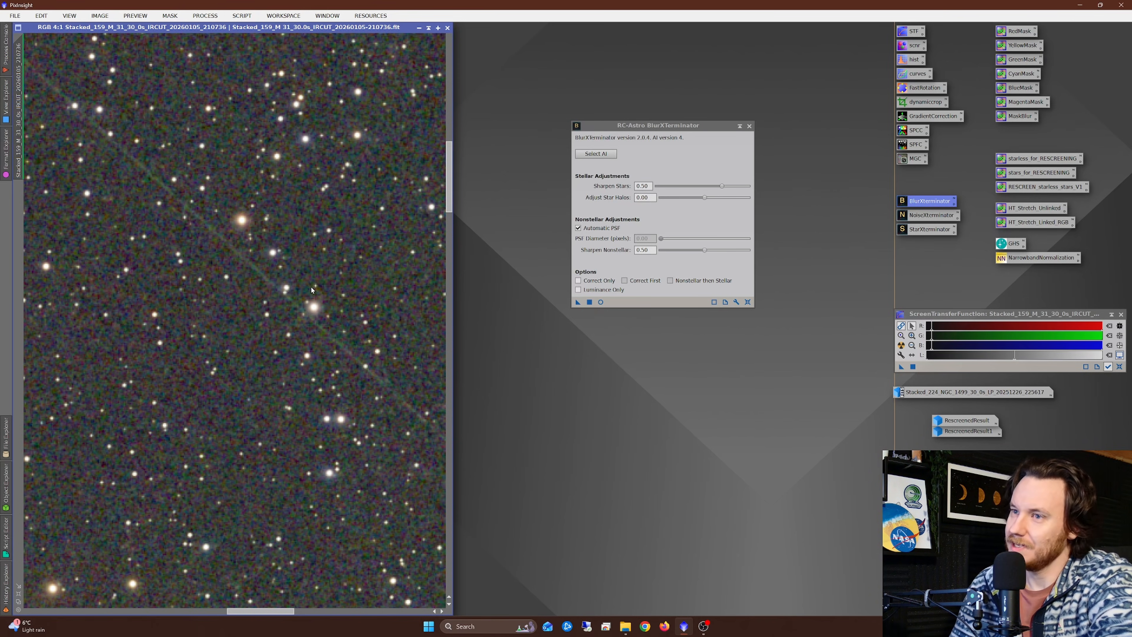
scroll(287, 279, "down", 2)
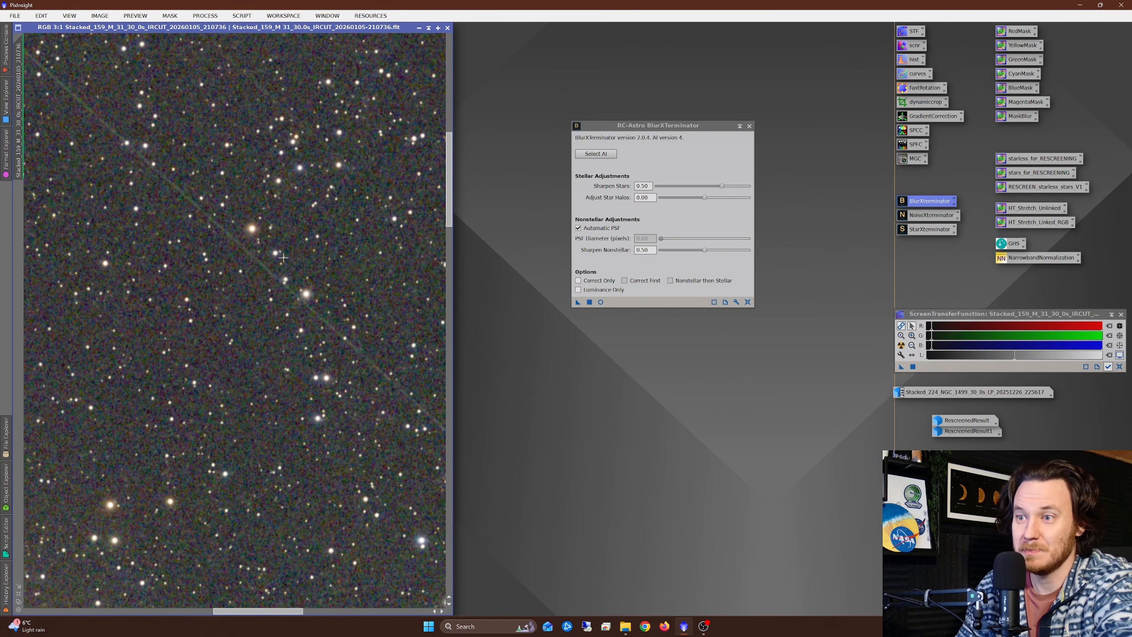
Step: Check the sharpened stars and galaxy in the M 31 image and close the BlurXTerminator window
scroll(287, 278, "down", 2)
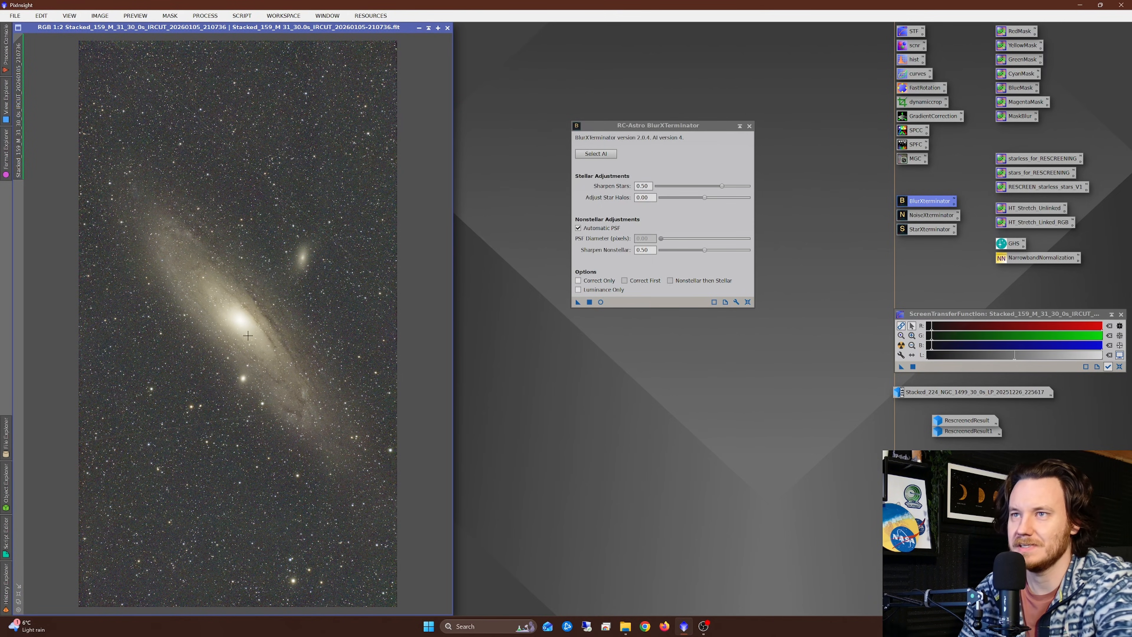
scroll(251, 314, "up", 4)
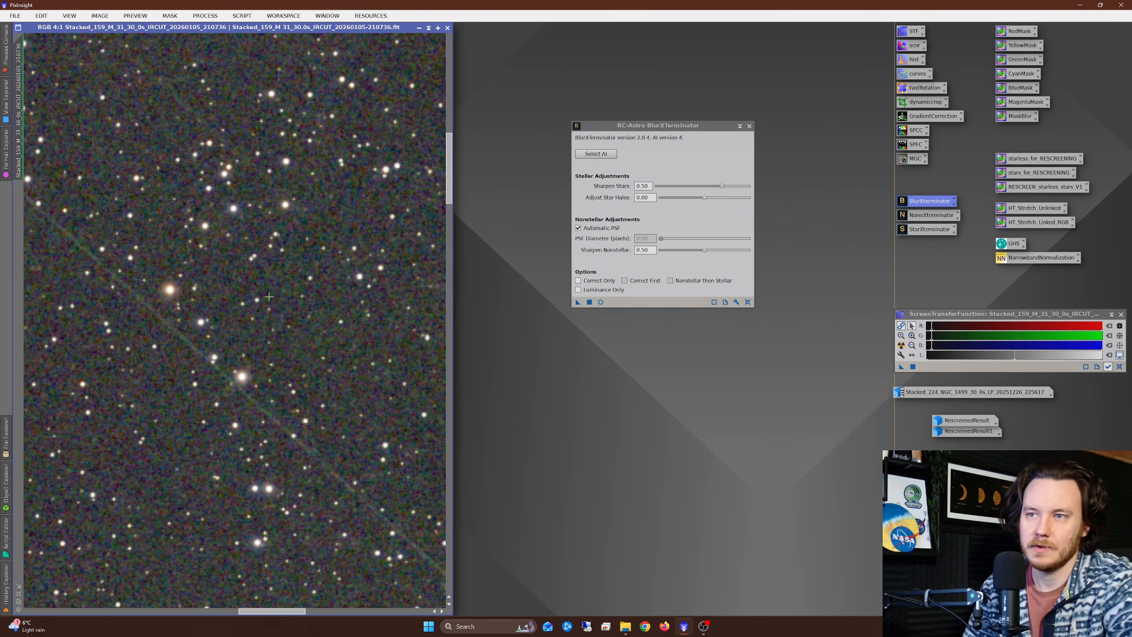
scroll(269, 297, "down", 5)
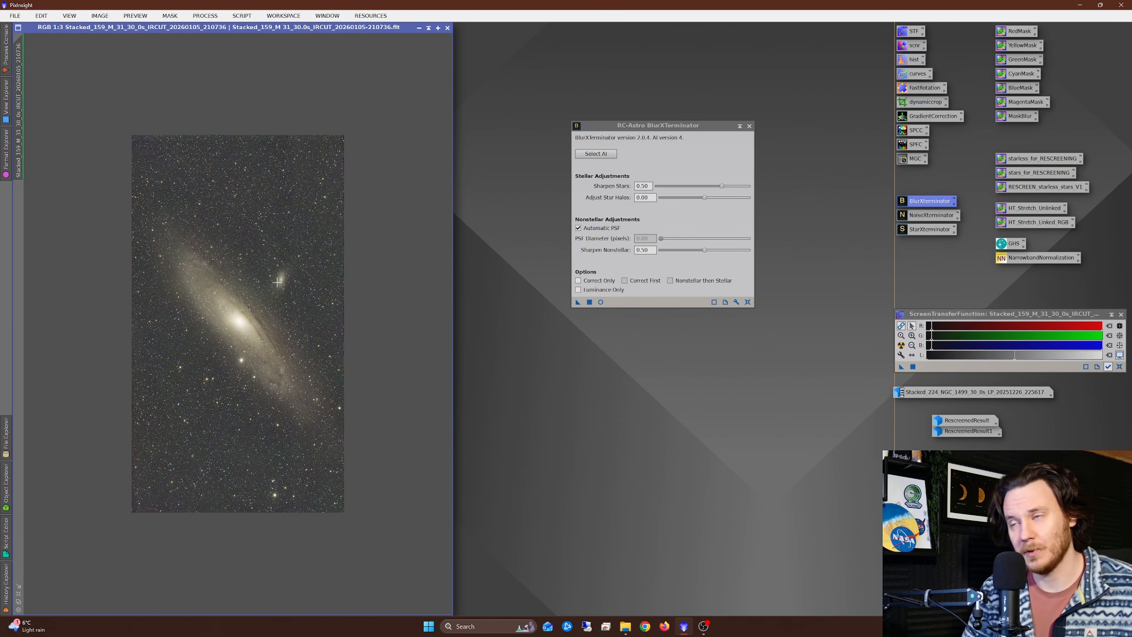
left_click(750, 126)
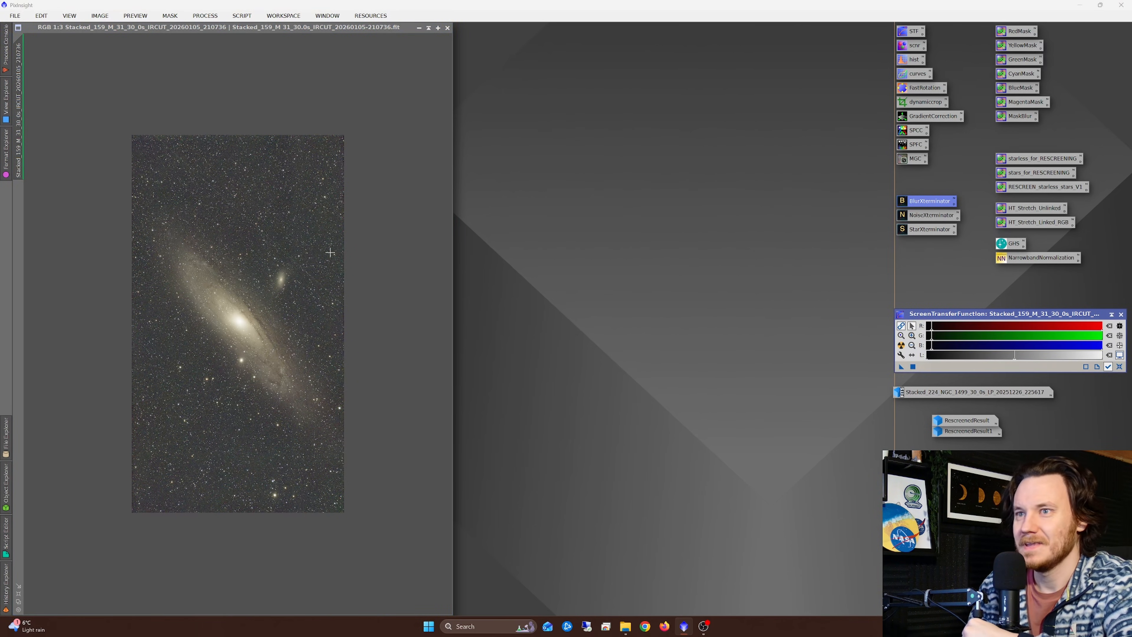
Step: Apply the saved HT_Stretch_Unlinked process to the M 31 image and reset its screen stretch
scroll(251, 275, "up", 3)
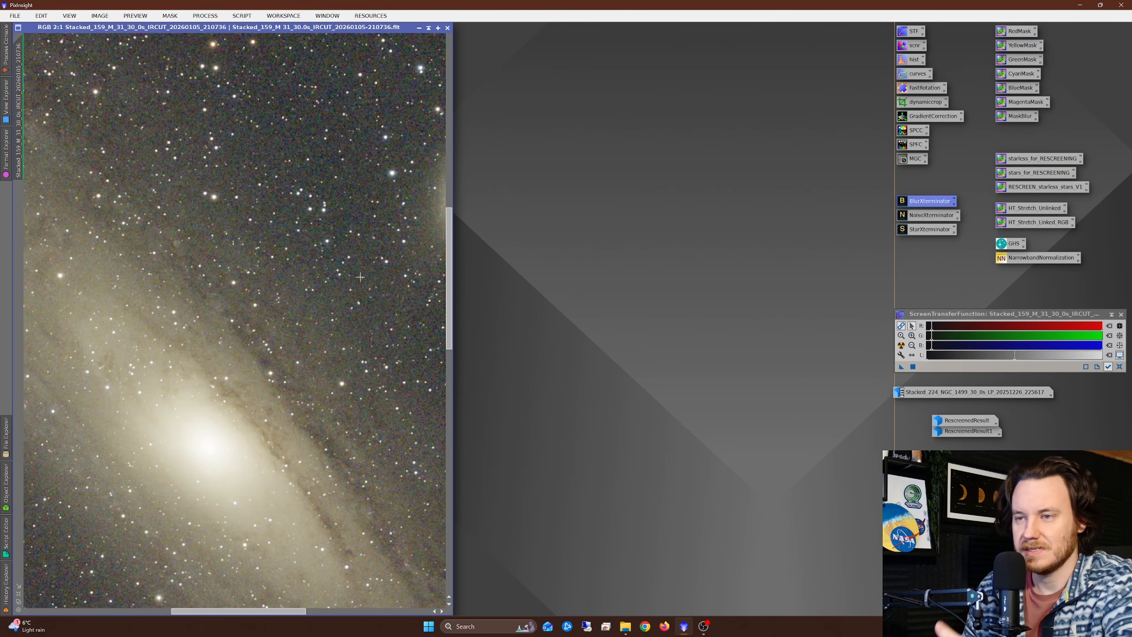
left_click(984, 212)
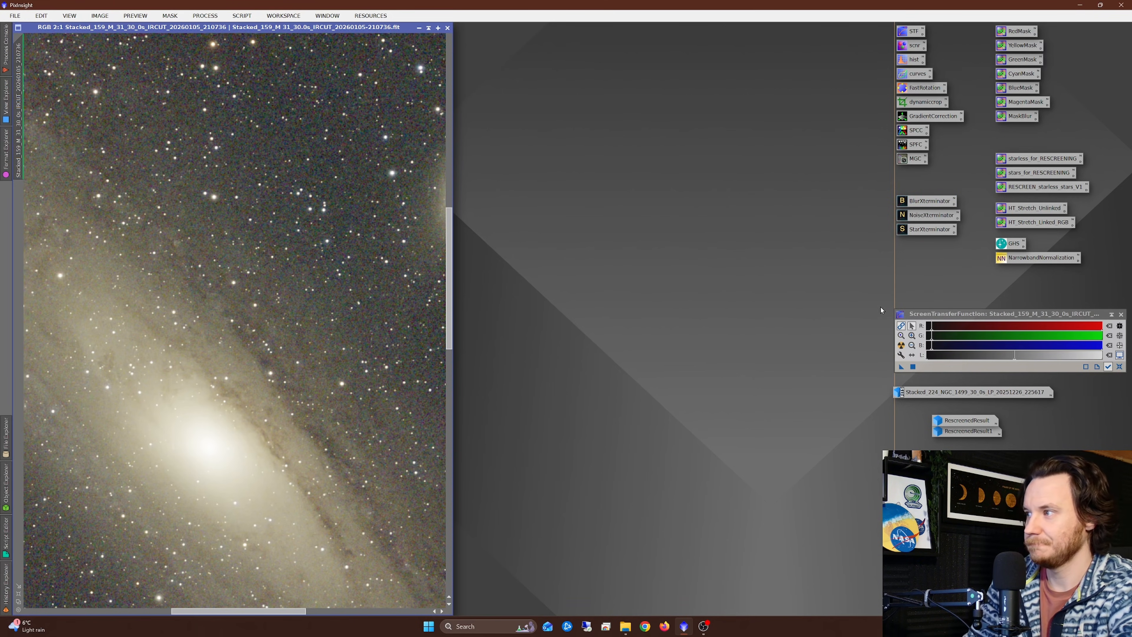
left_click_drag(1034, 208, 129, 252)
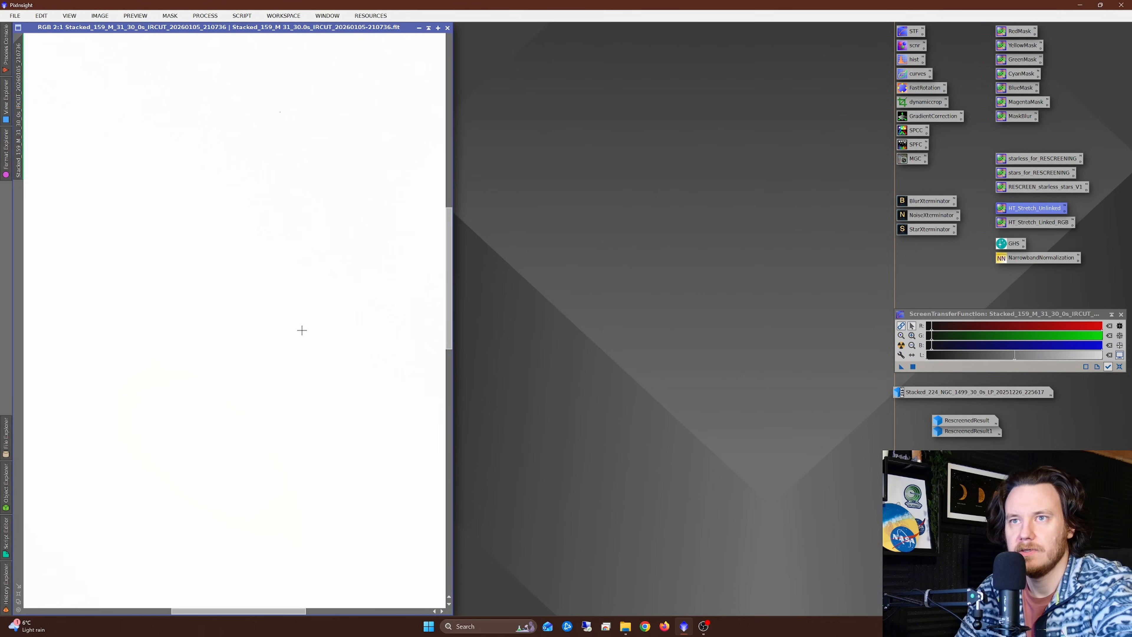
left_click(1120, 366)
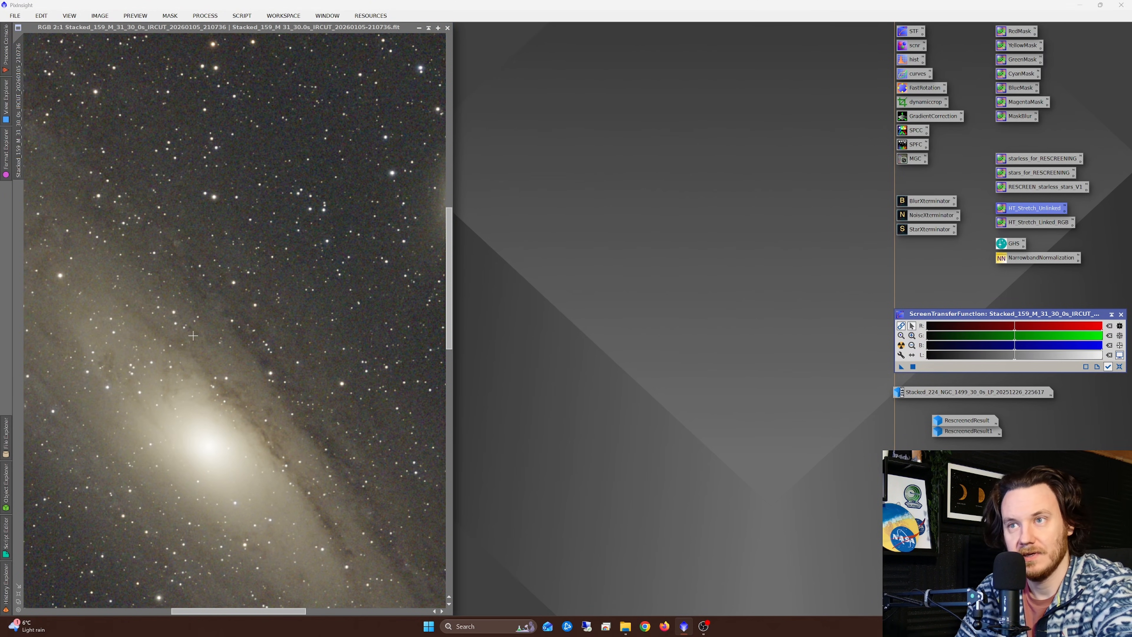
scroll(193, 335, "down", 1)
scroll(288, 346, "down", 1)
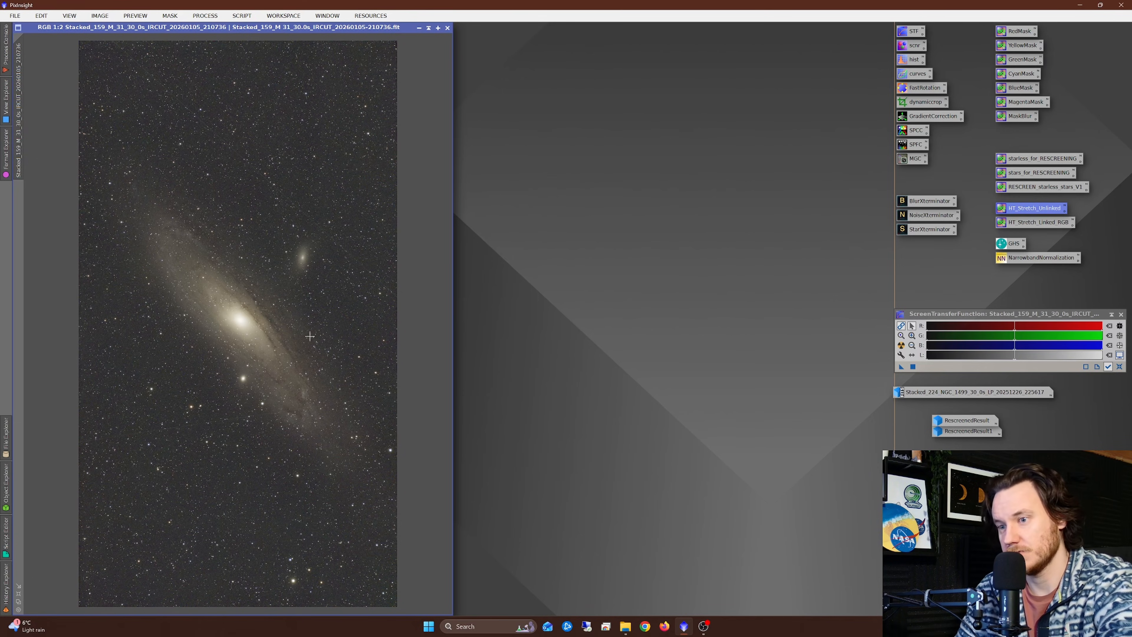
Step: Denoise the M 31 image with NoiseXTerminator at Denoise 0.90 and 2 iterations, check the result and close the process window
scroll(248, 331, "up", 3)
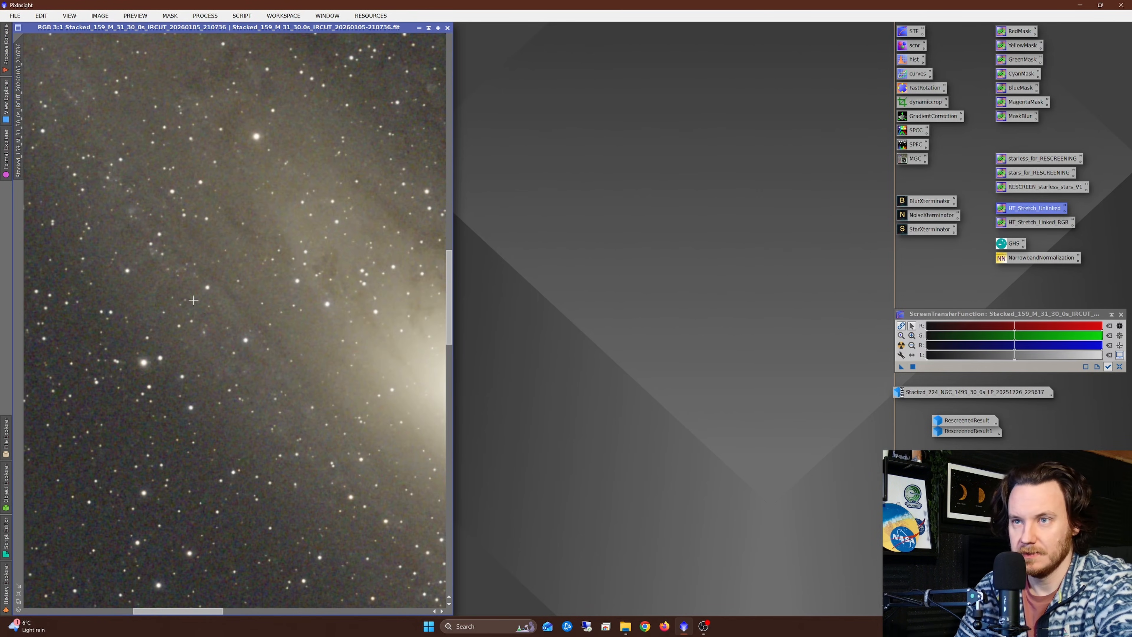
double_click(924, 215)
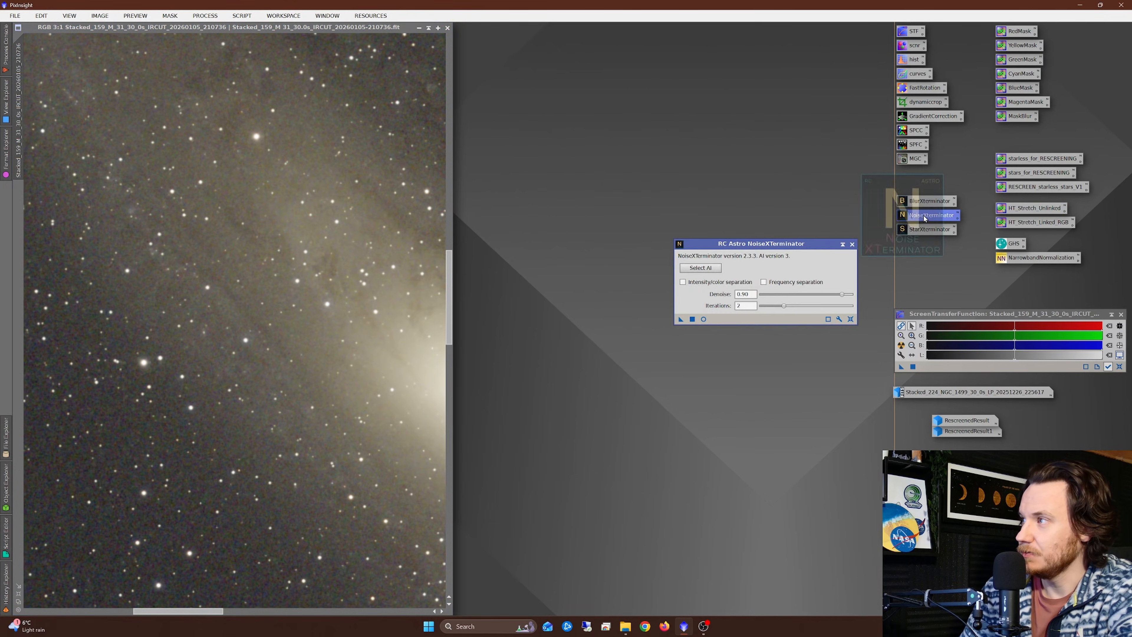
left_click_drag(681, 319, 219, 305)
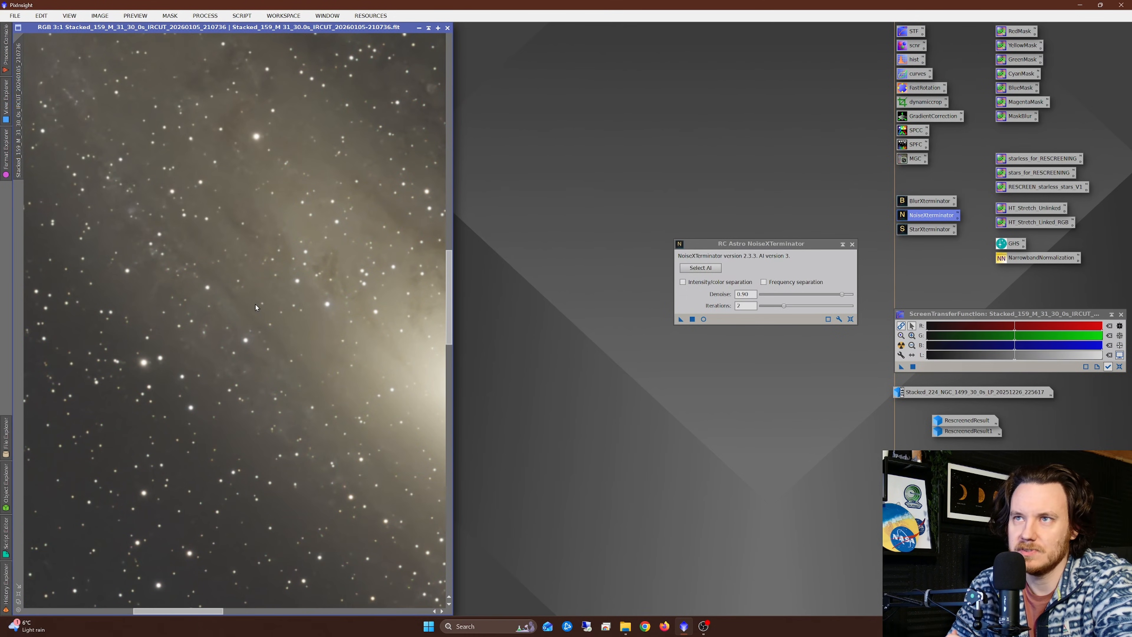
scroll(239, 414, "down", 3)
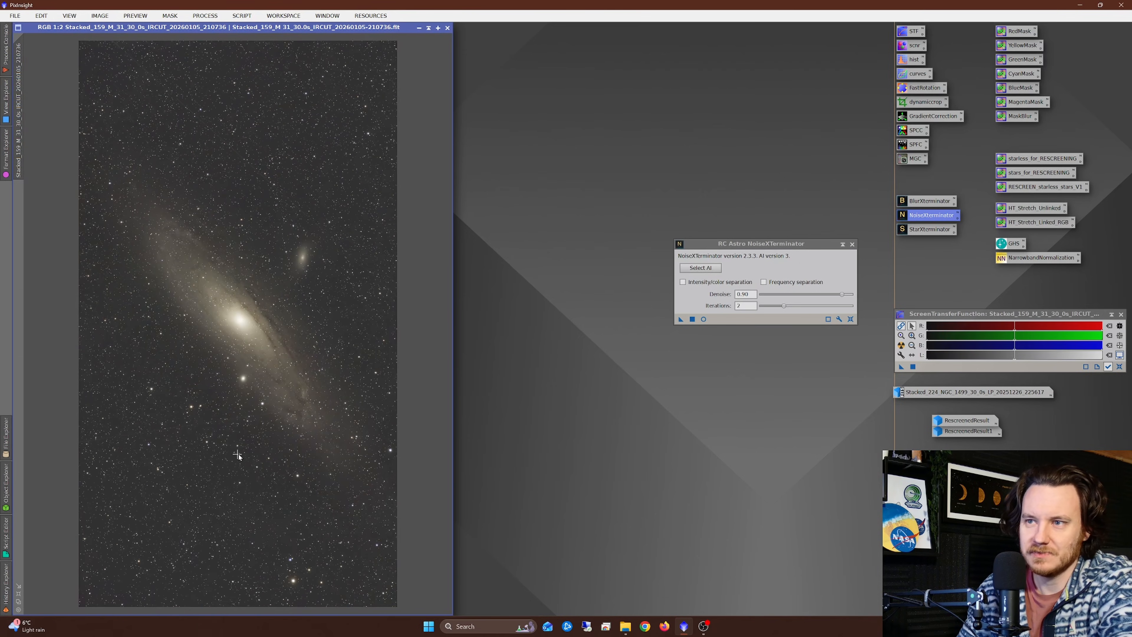
scroll(297, 451, "up", 2)
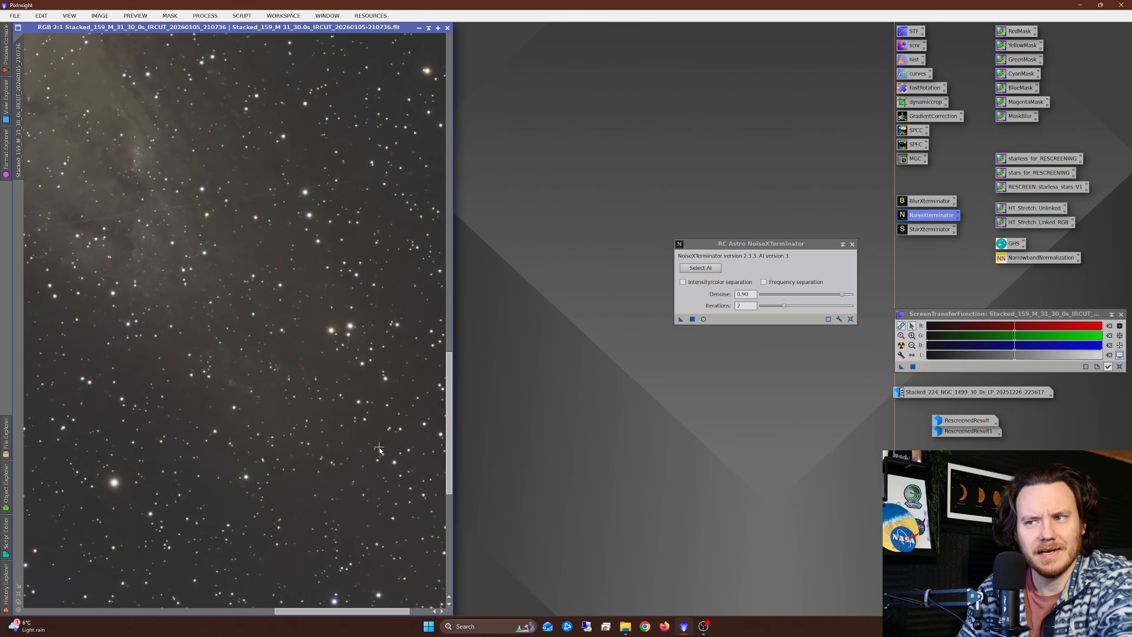
scroll(358, 327, "up", 1)
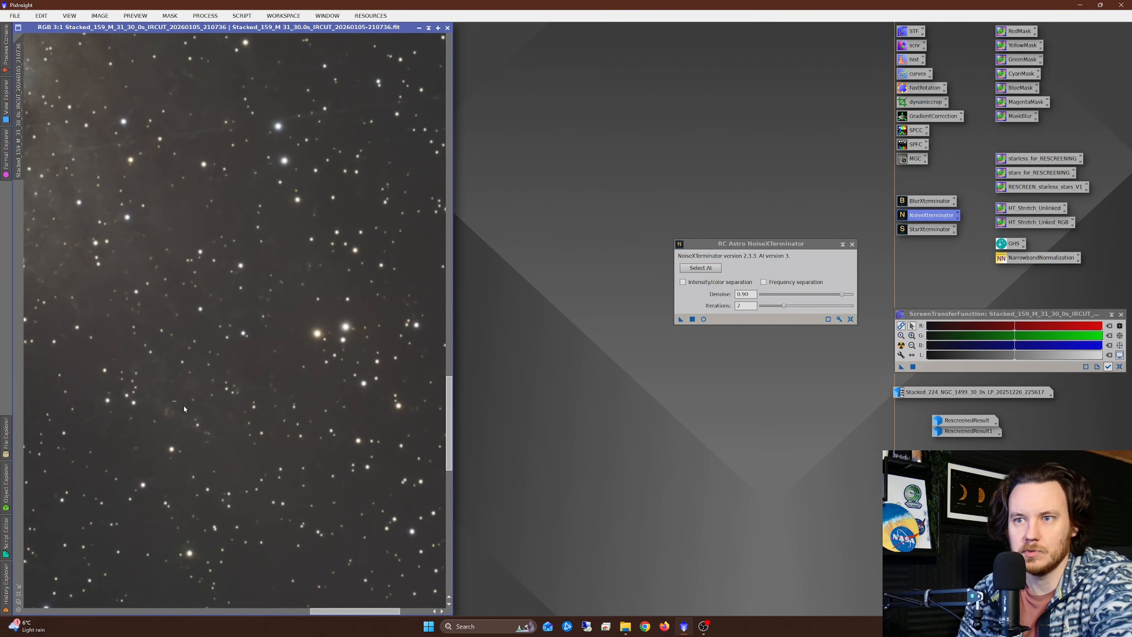
scroll(259, 438, "down", 3)
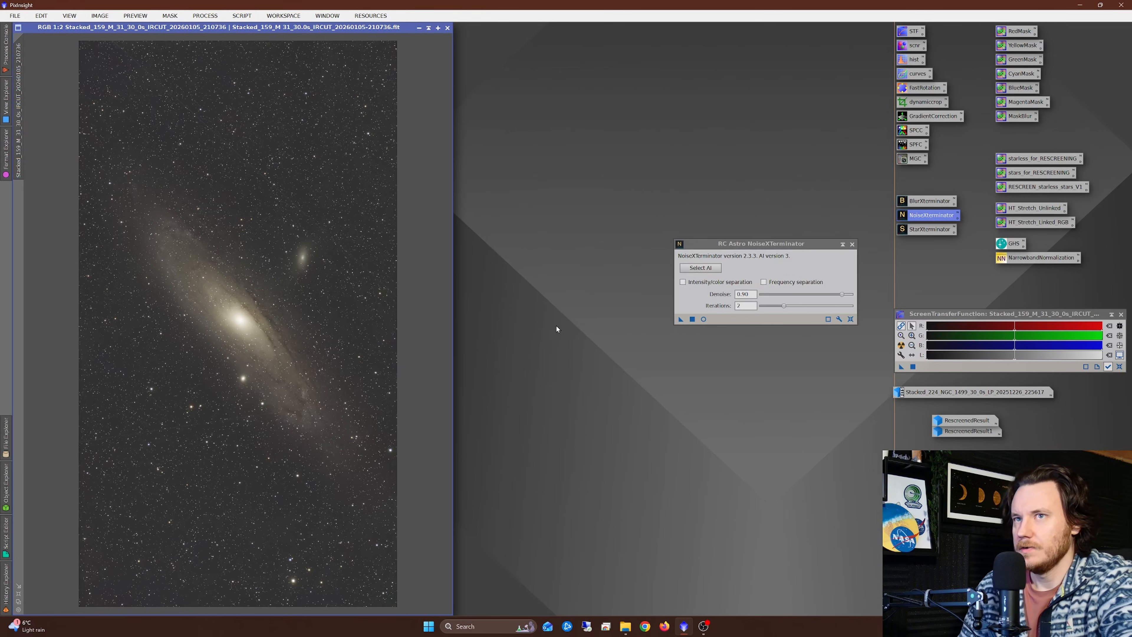
left_click(852, 244)
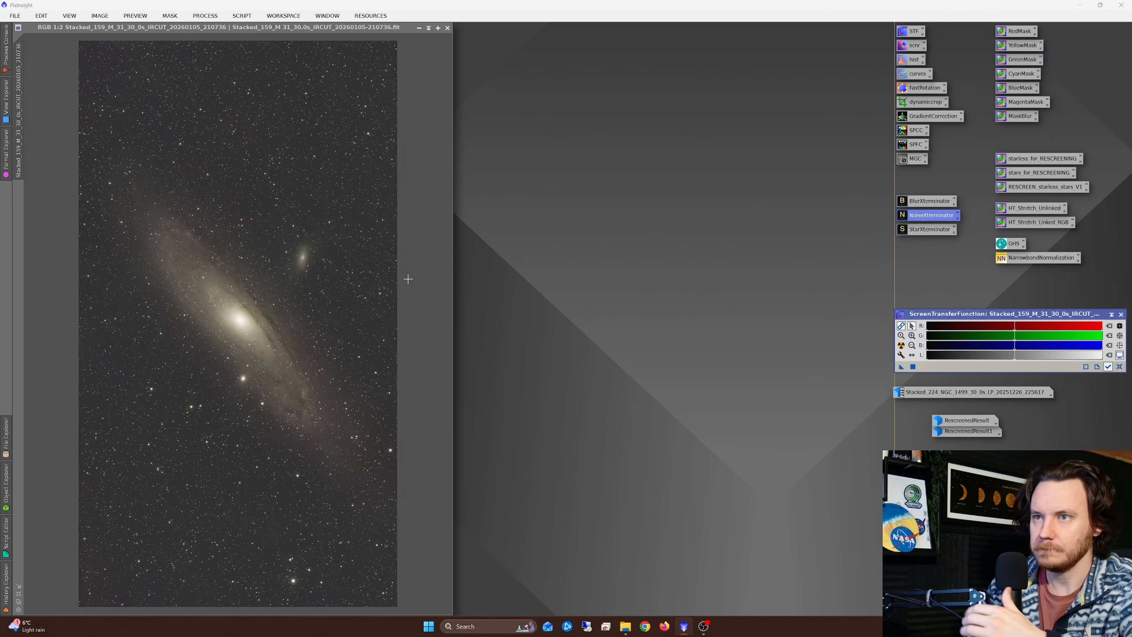
Step: Open HistogramTransformation for the Stacked_159_M_31 image and start its real-time preview
scroll(236, 333, "up", 1)
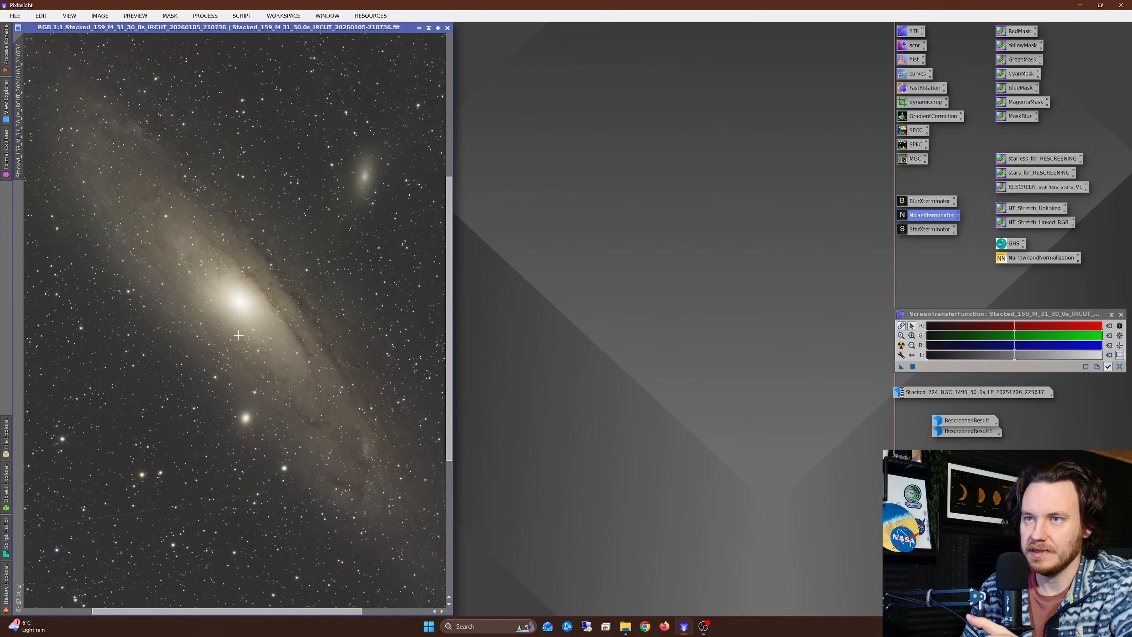
double_click(912, 63)
left_click(654, 416)
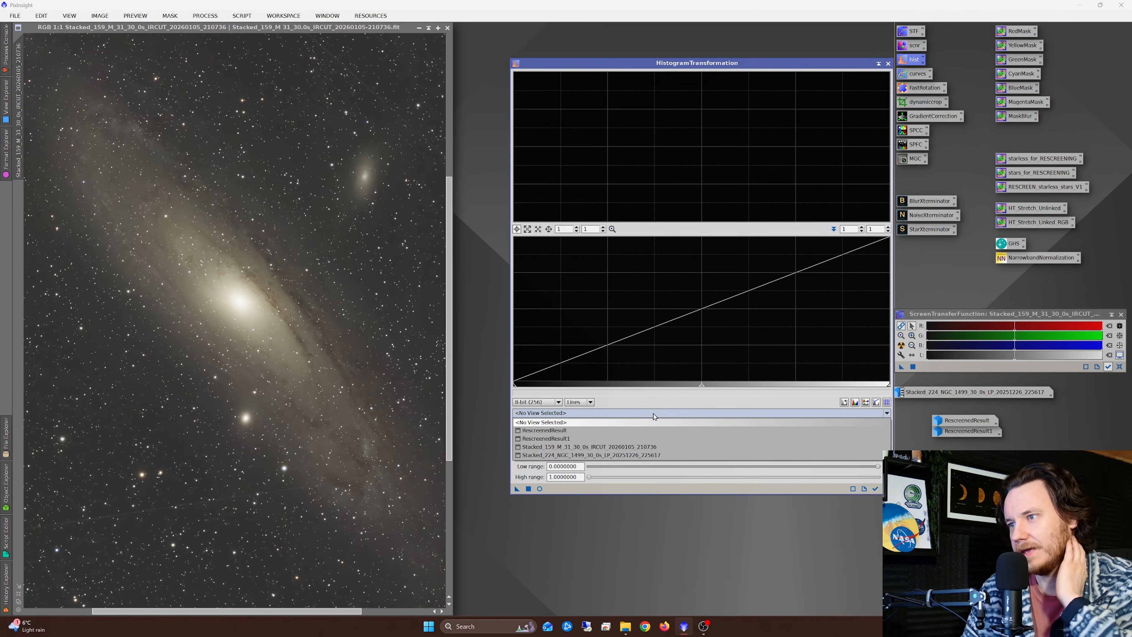
left_click(581, 447)
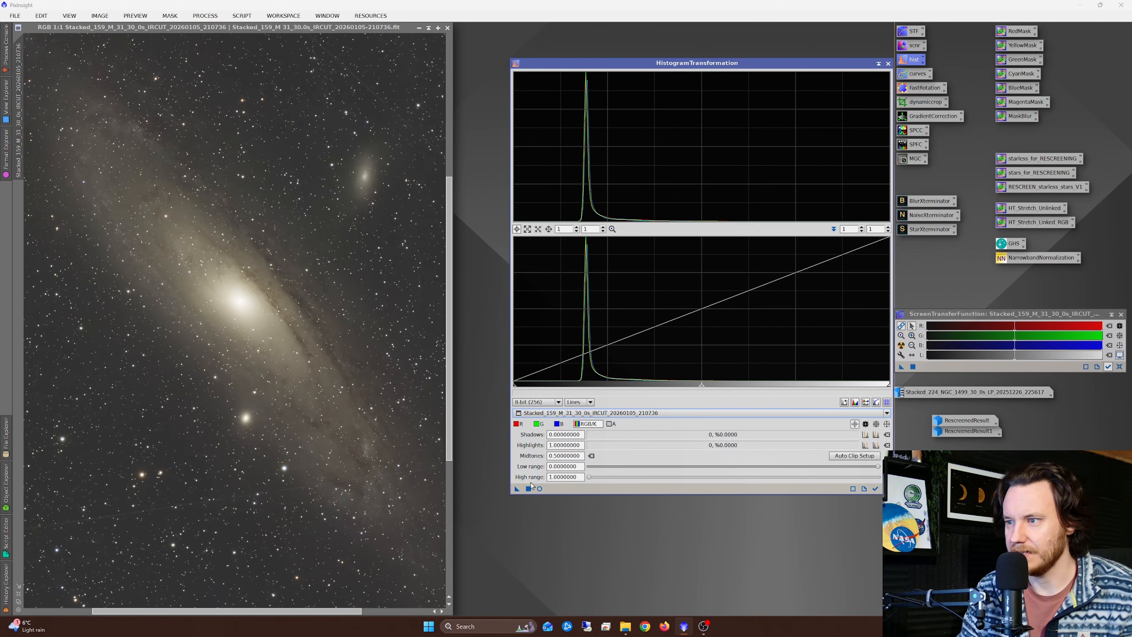
left_click(540, 489)
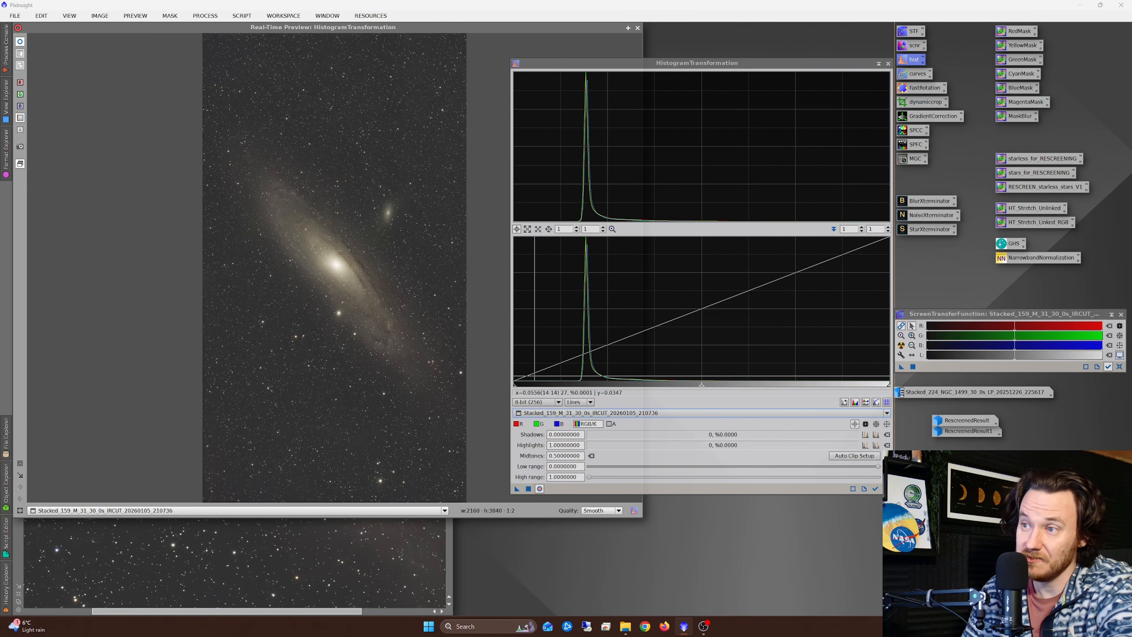
Step: Try raising the histogram's shadows clipping point in stages up to about 0.183, and return it to 0
left_click_drag(514, 388, 544, 390)
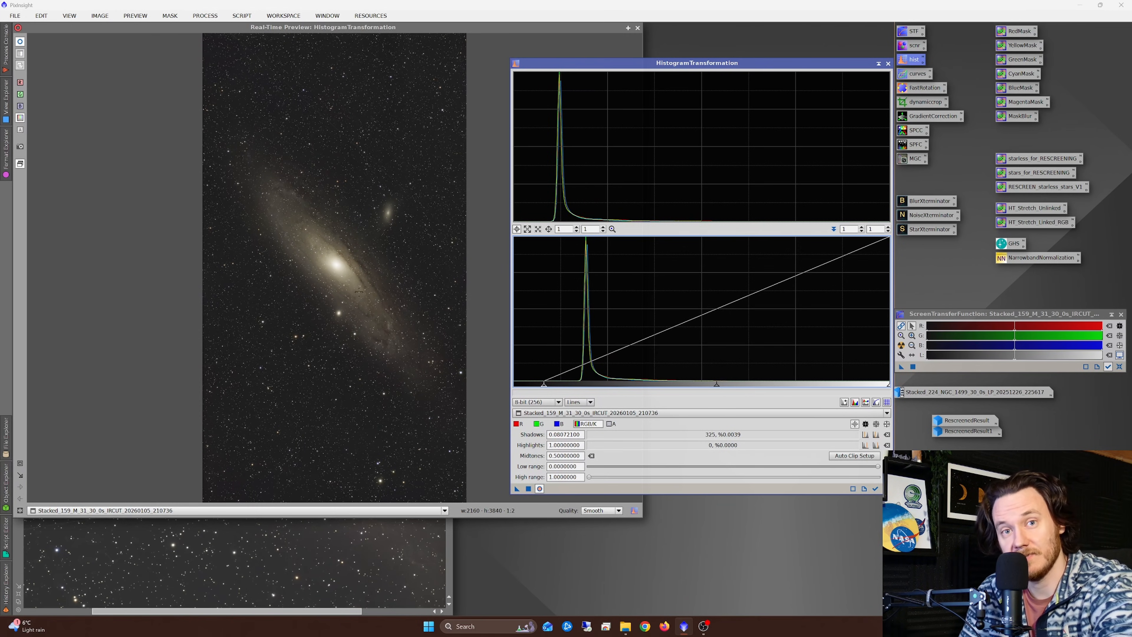
mouse_move(544, 389)
left_mouse_down()
mouse_move(565, 389)
mouse_move(514, 388)
mouse_move(580, 392)
mouse_move(558, 387)
left_mouse_up()
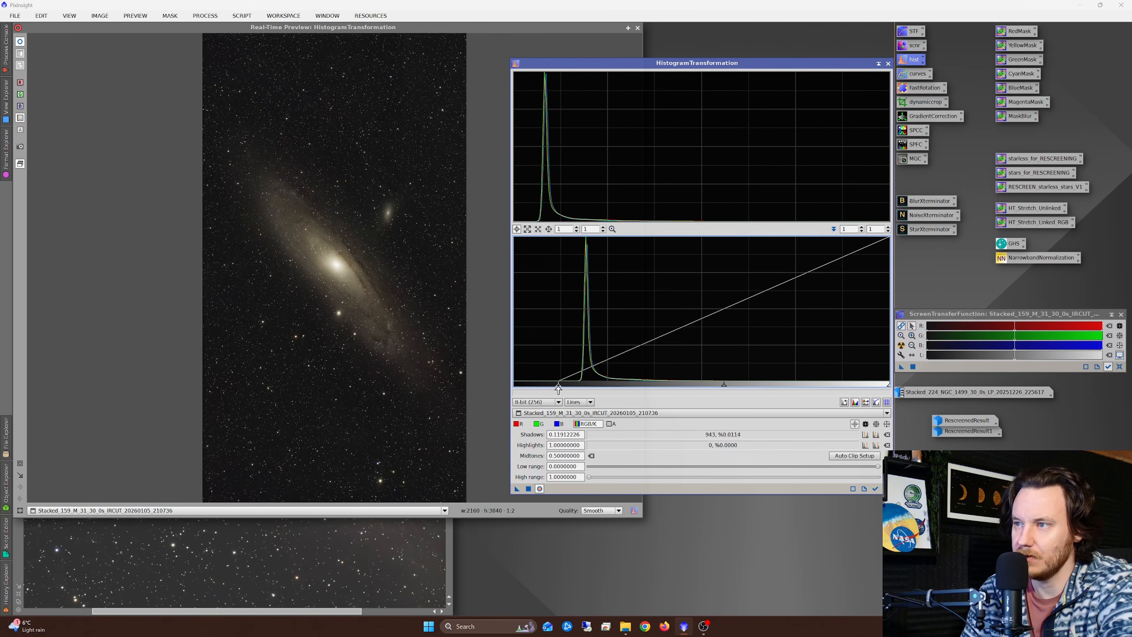
left_click_drag(558, 384, 582, 385)
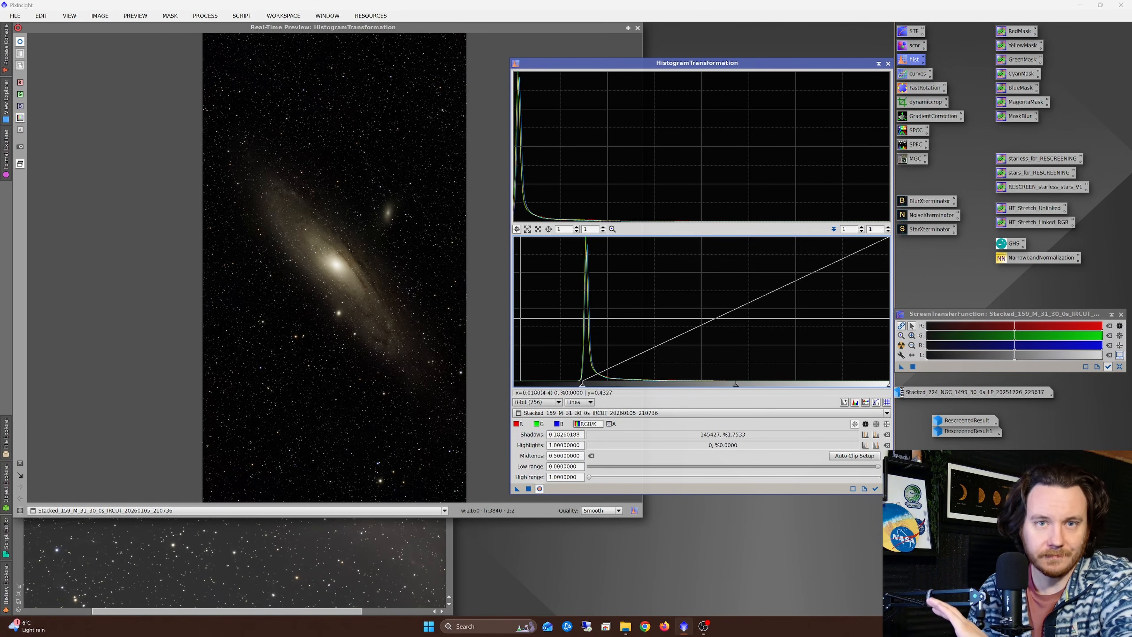
left_click_drag(582, 387, 512, 388)
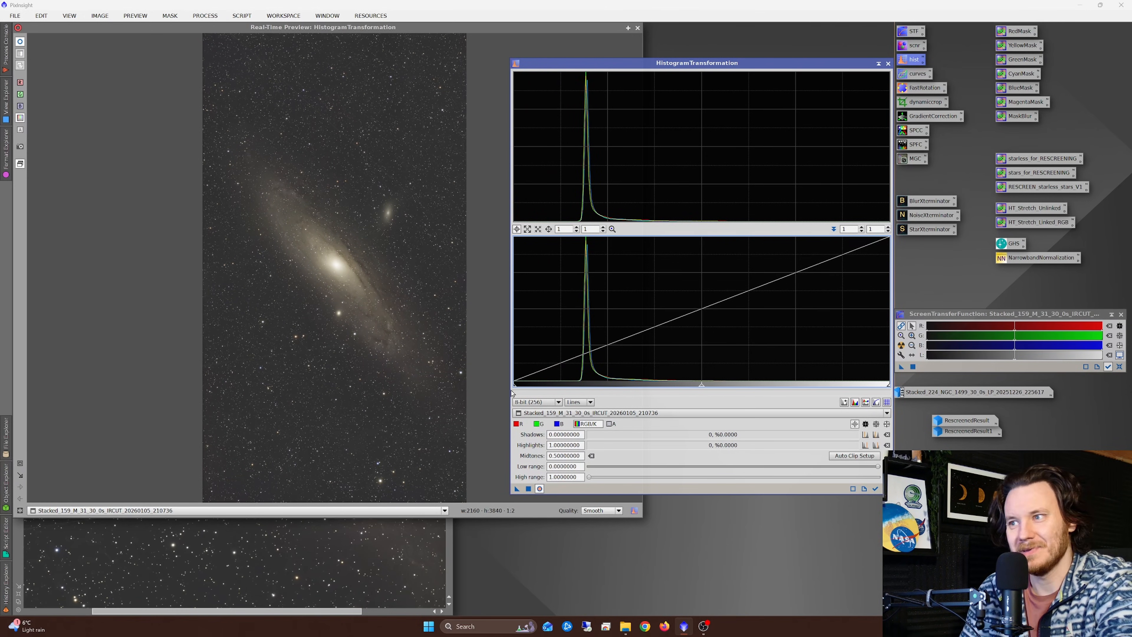
Step: Darken the M 31 background by applying a shadows clipping point of about 0.097, and reset and close HistogramTransformation and its preview
left_click_drag(514, 388, 551, 397)
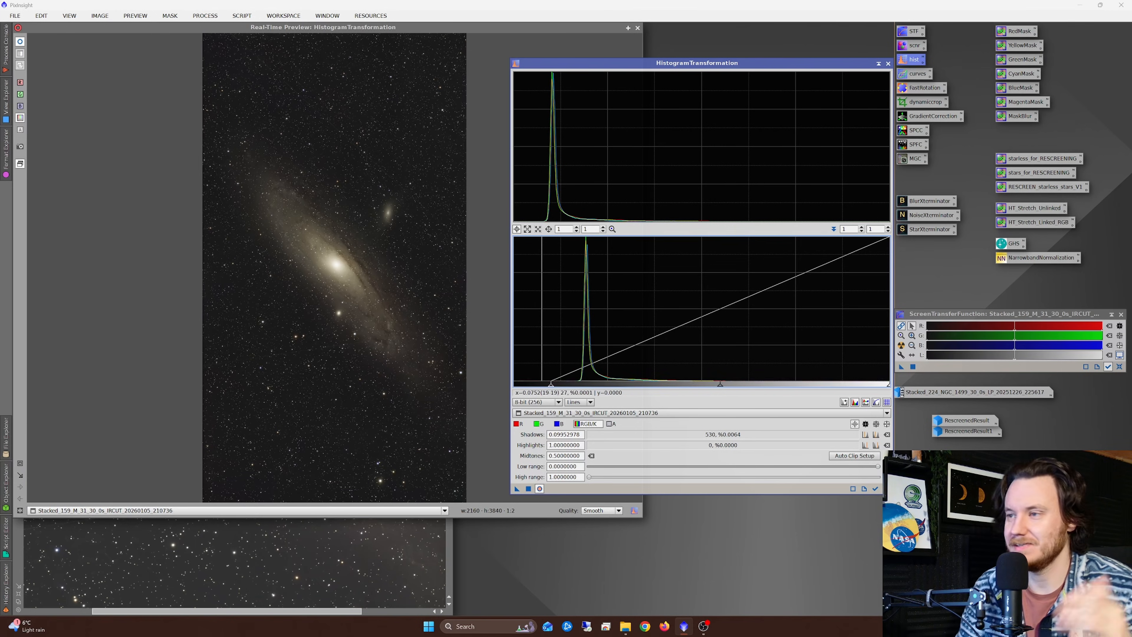
left_click_drag(552, 388, 550, 388)
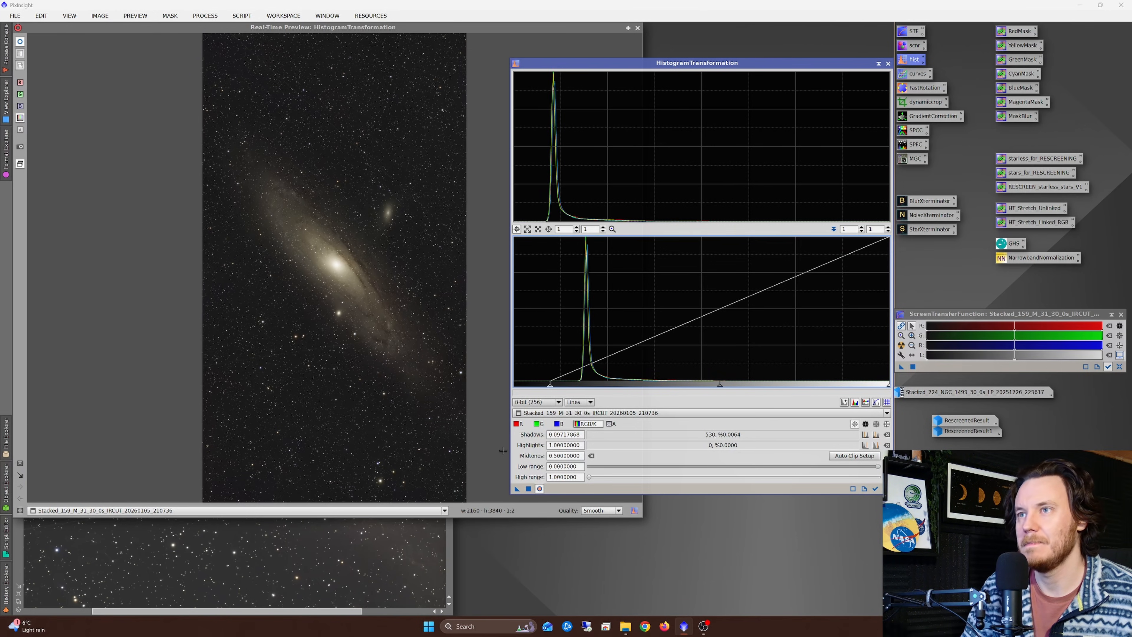
left_click(528, 488)
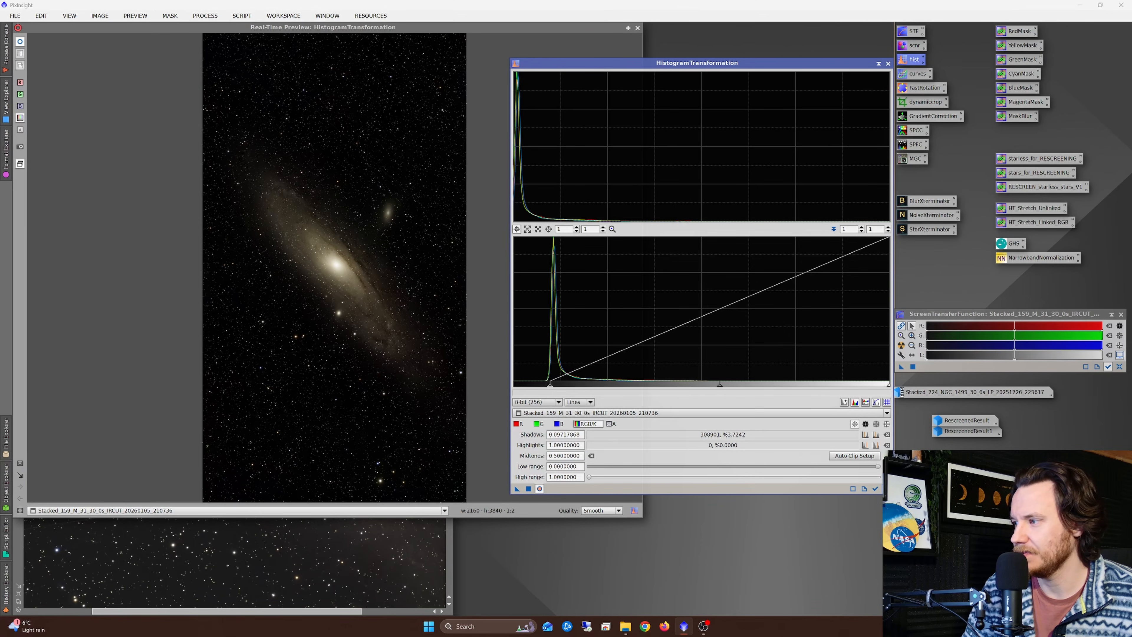
left_click(887, 489)
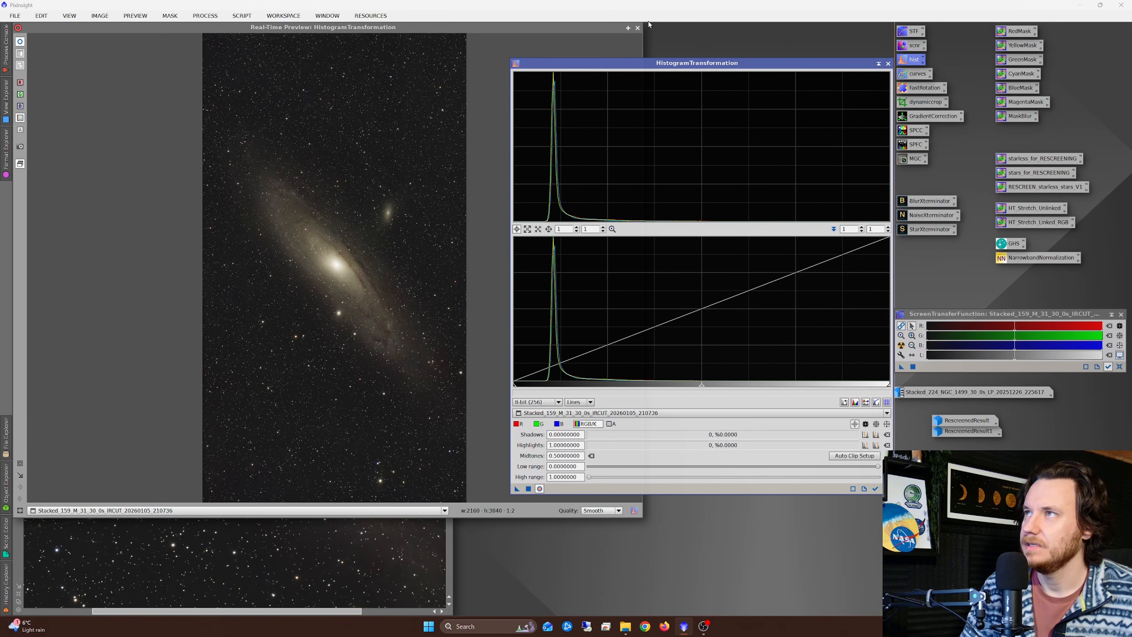
left_click(638, 28)
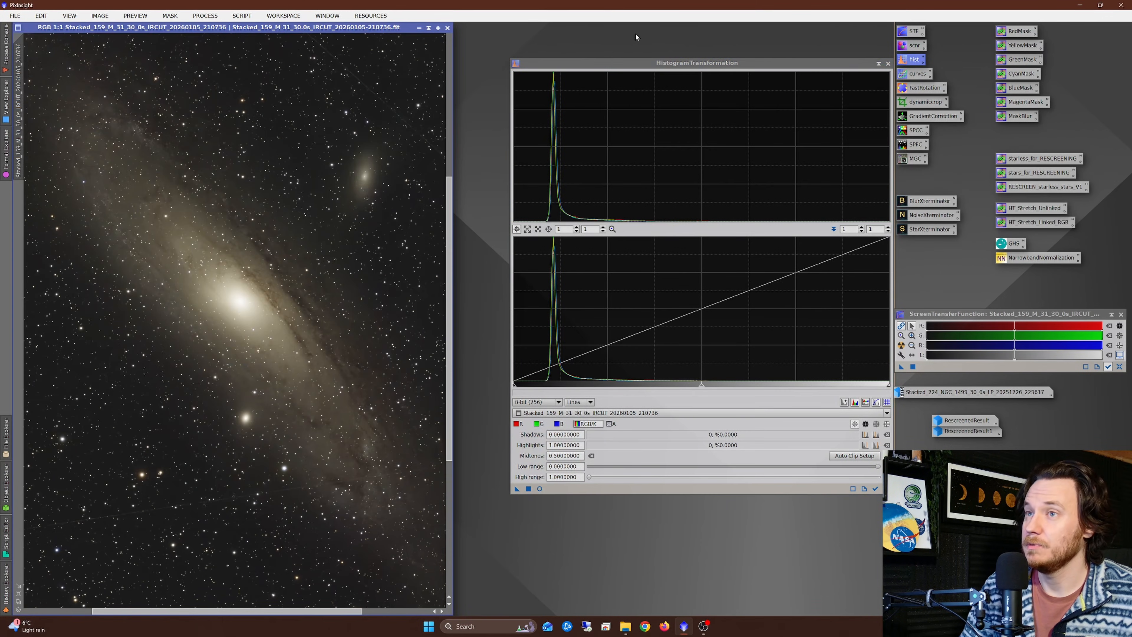
left_click(888, 64)
Step: Boost the M 31 image's saturation with a CurvesTransformation point at about 0.46 input and 0.54 output, and reset the curve and close the preview
scroll(285, 326, "down", 1)
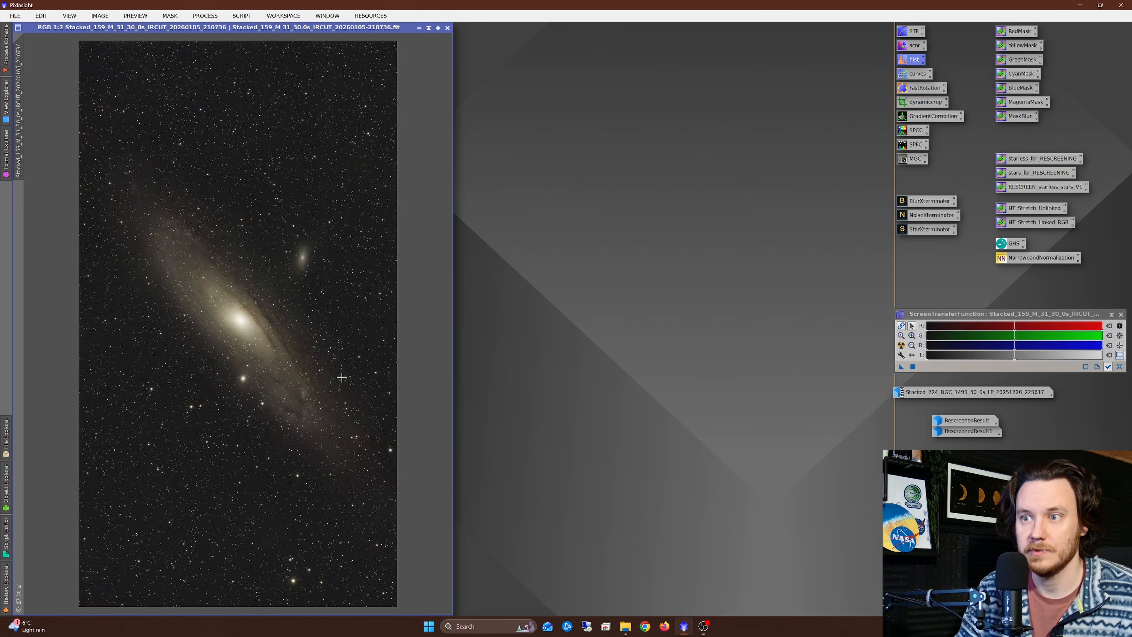
double_click(919, 76)
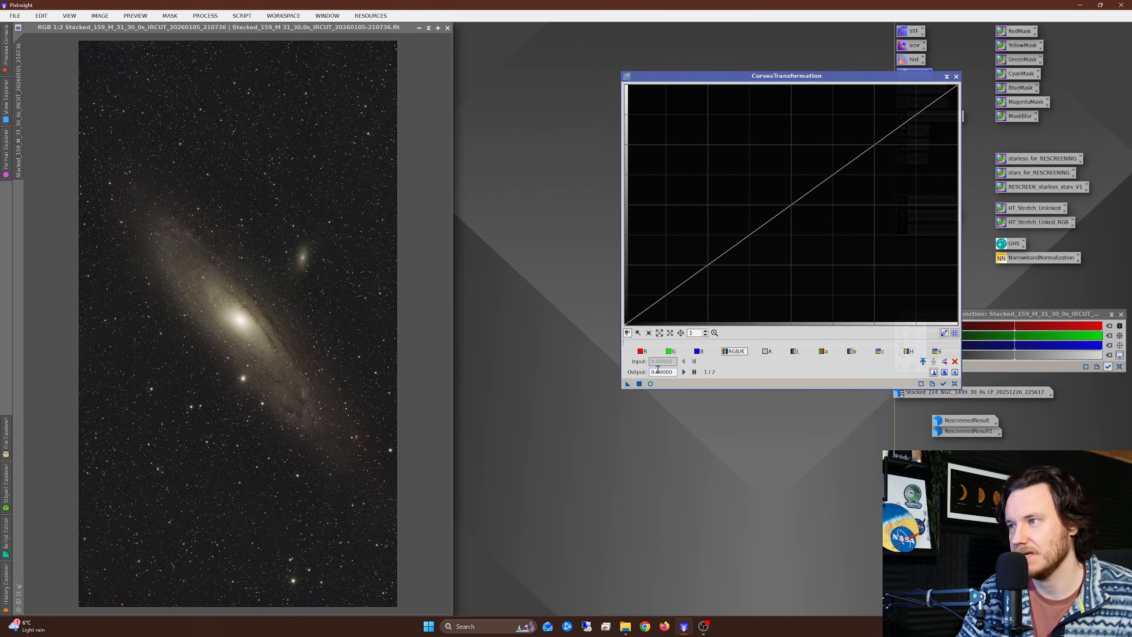
left_click(650, 384)
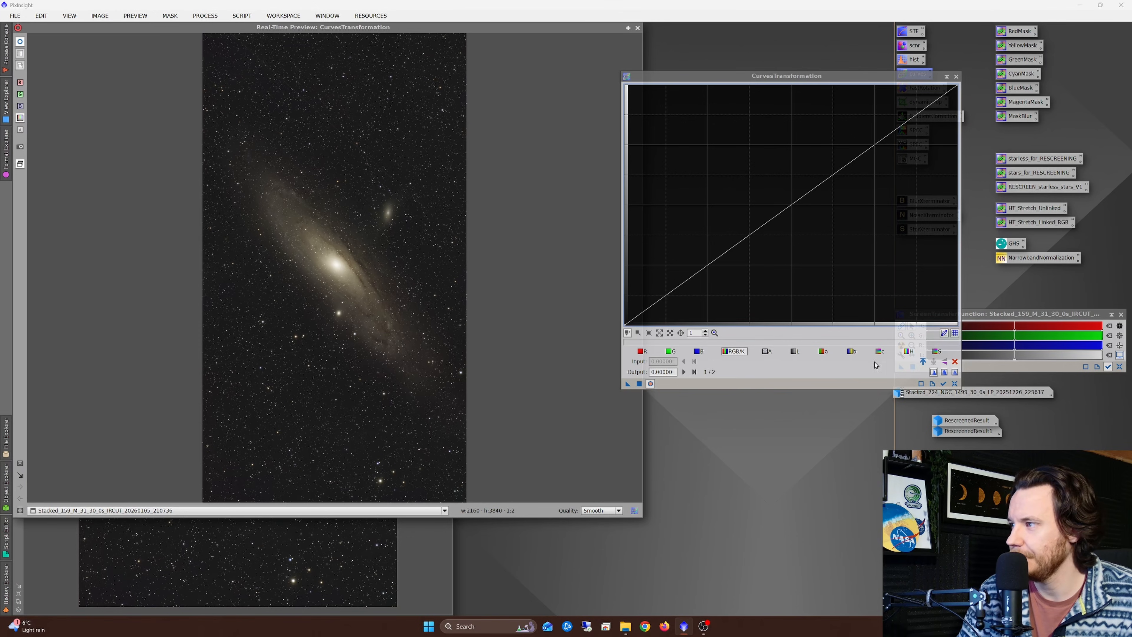
left_click(937, 351)
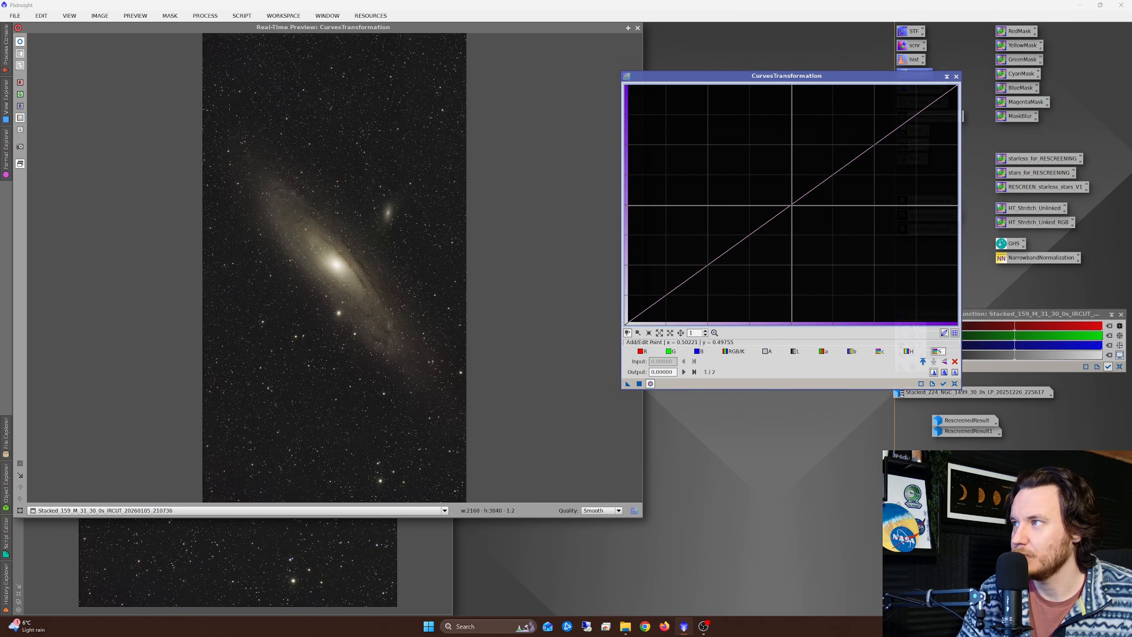
mouse_move(792, 205)
left_mouse_down()
mouse_move(774, 177)
mouse_move(783, 191)
left_mouse_up()
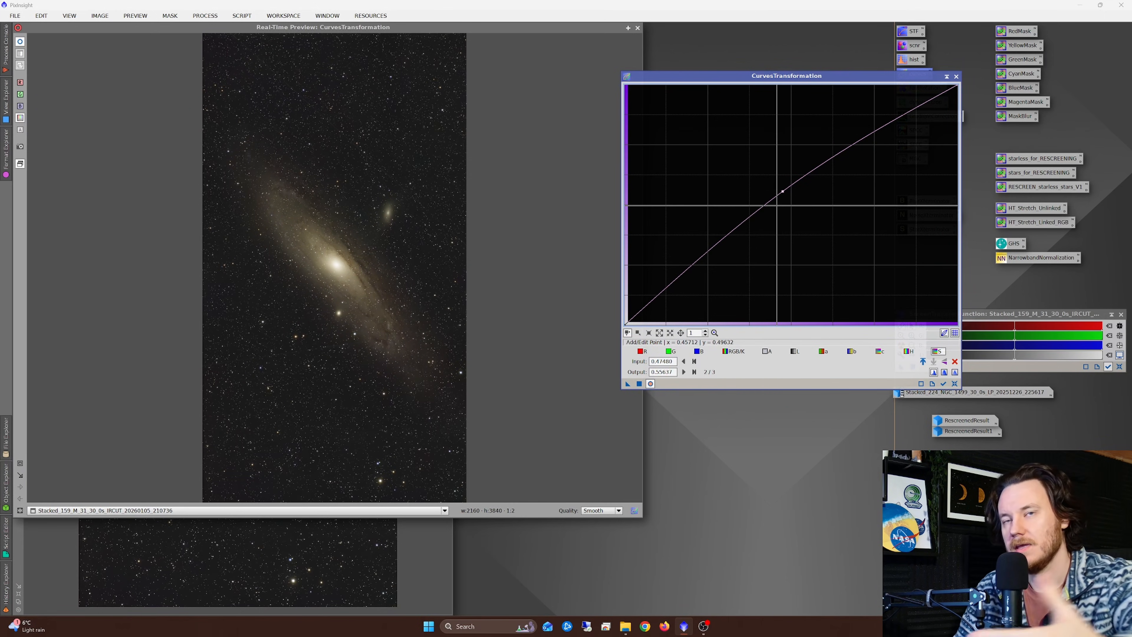
mouse_move(783, 191)
left_mouse_down()
mouse_move(787, 178)
mouse_move(709, 143)
mouse_move(789, 179)
mouse_move(781, 172)
mouse_move(777, 195)
left_mouse_up()
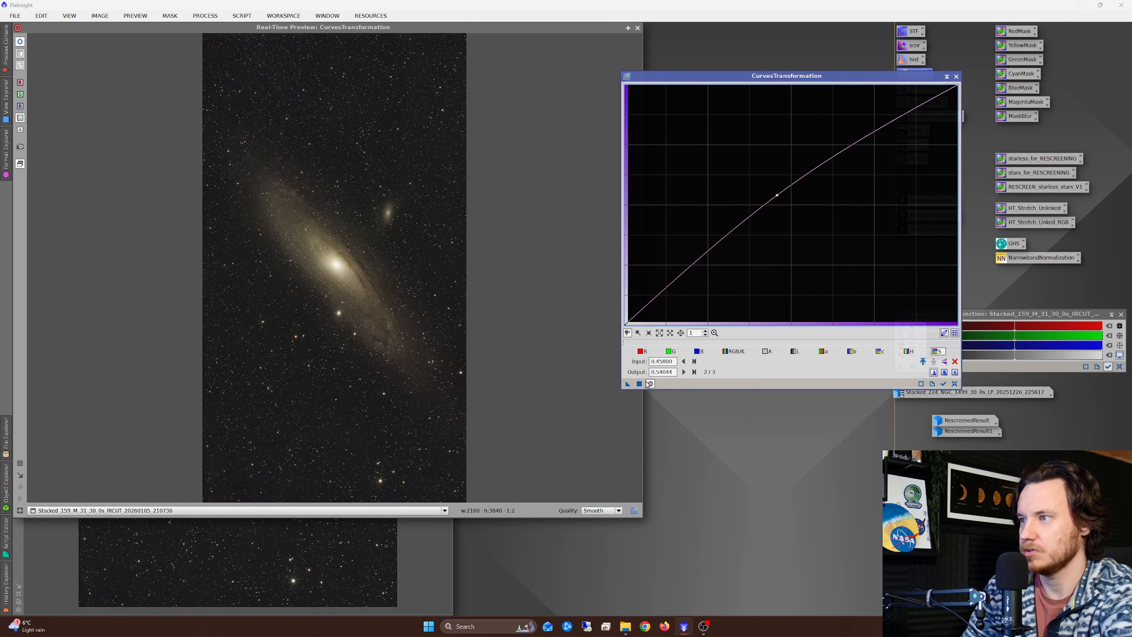
left_click(921, 384)
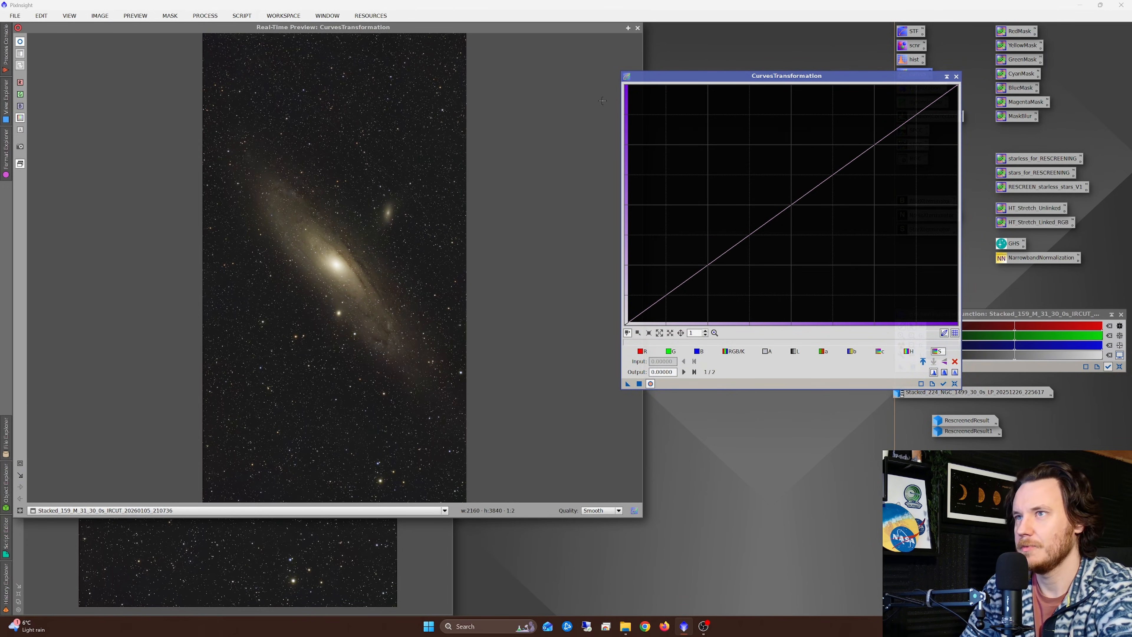
left_click(637, 28)
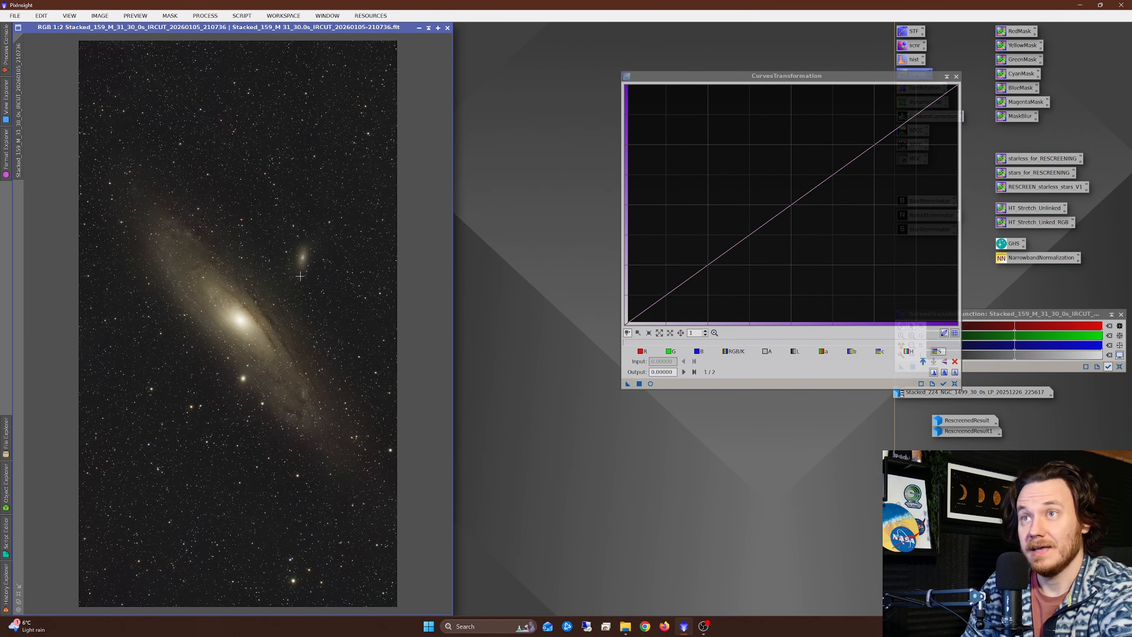
Step: Remove the stars from the M 31 image with StarXTerminator, with Generate Star Image and Unscreen Stars enabled
scroll(245, 223, "up", 2)
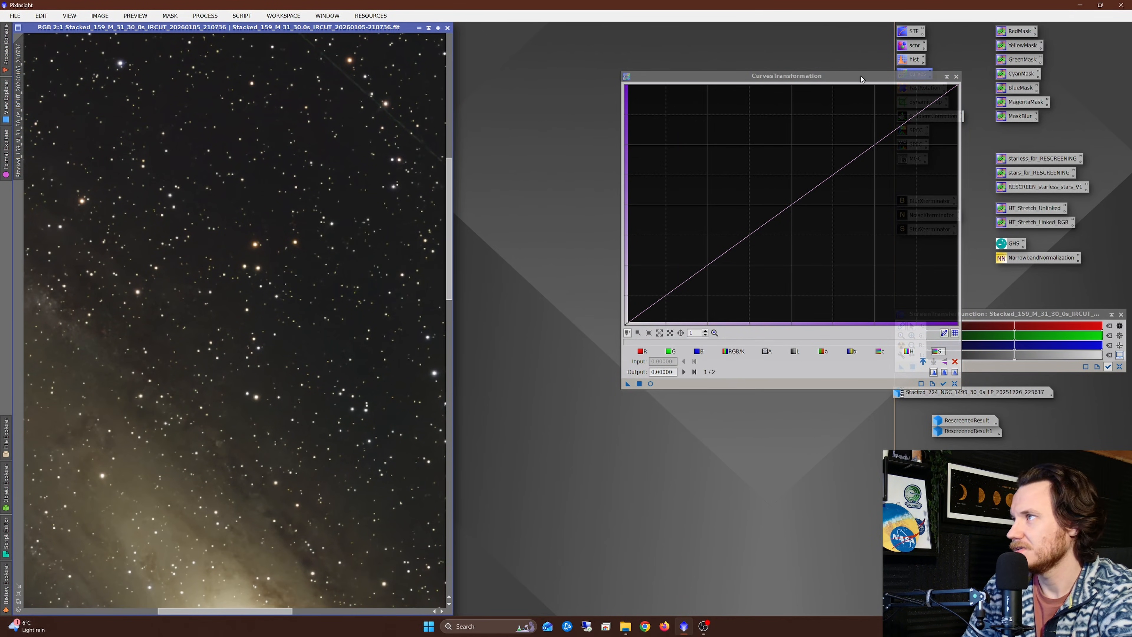
left_click_drag(861, 76, 746, 64)
double_click(931, 232)
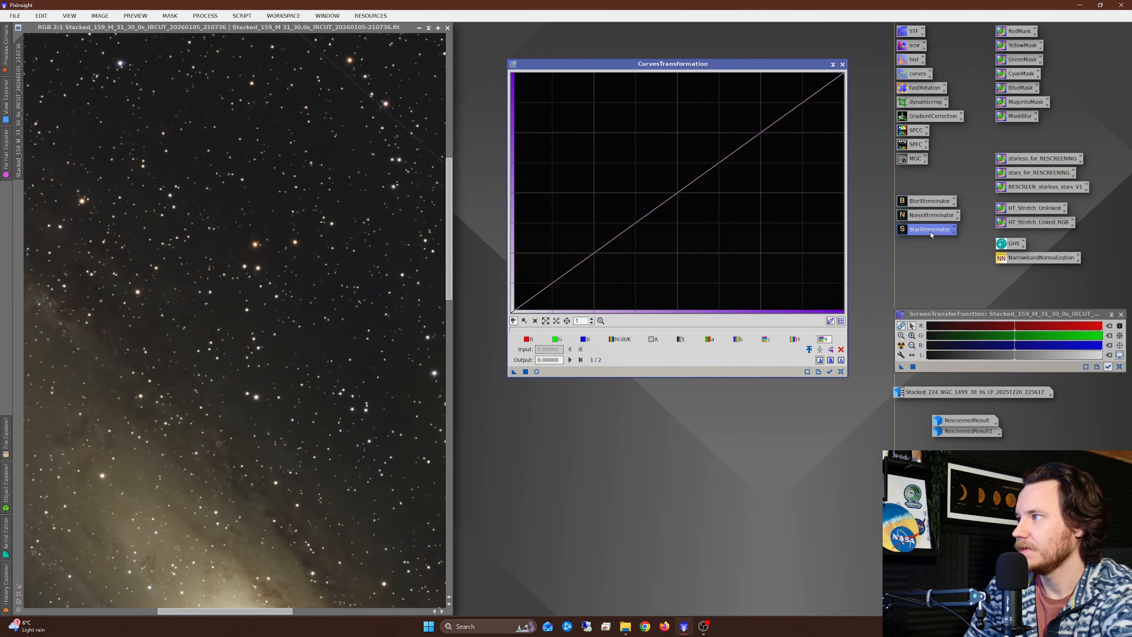
left_click(629, 226)
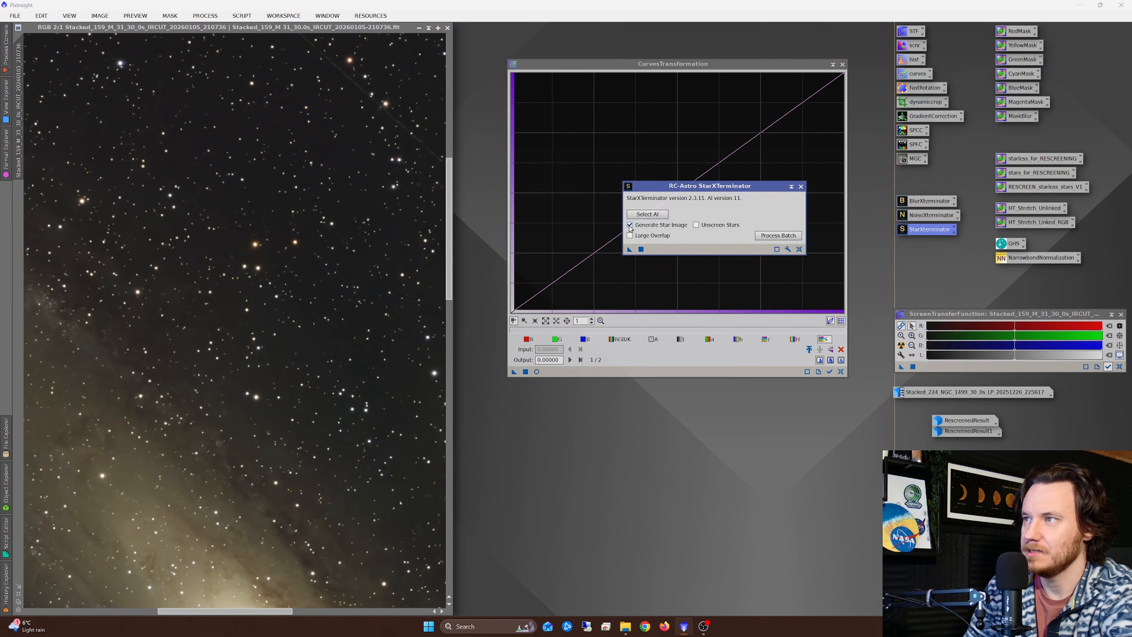
left_click(696, 225)
left_click_drag(630, 249, 319, 256)
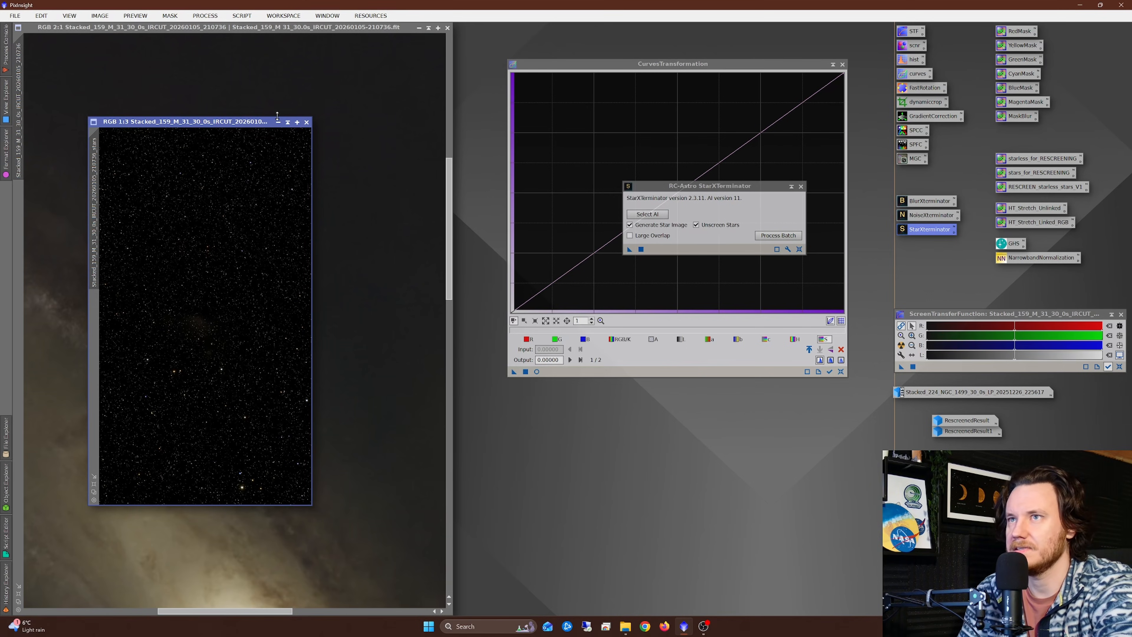
Step: Move the extracted stars image aside, check the starless M 31 image and close StarXTerminator
left_click_drag(202, 123, 529, 86)
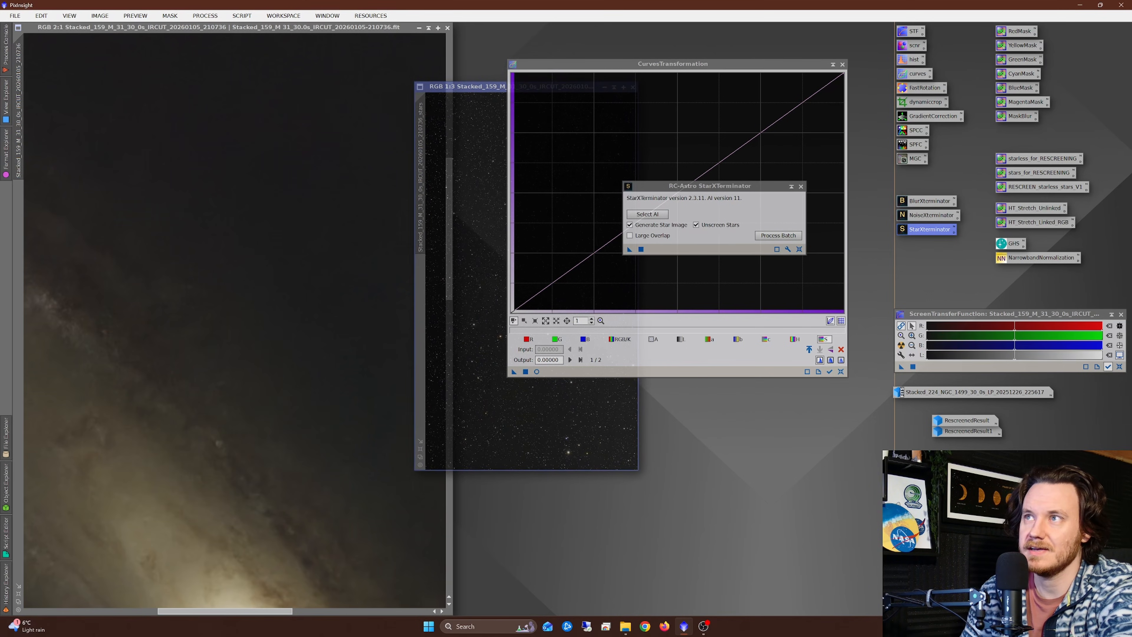
left_click(192, 315)
scroll(195, 323, "down", 3)
scroll(217, 324, "up", 1)
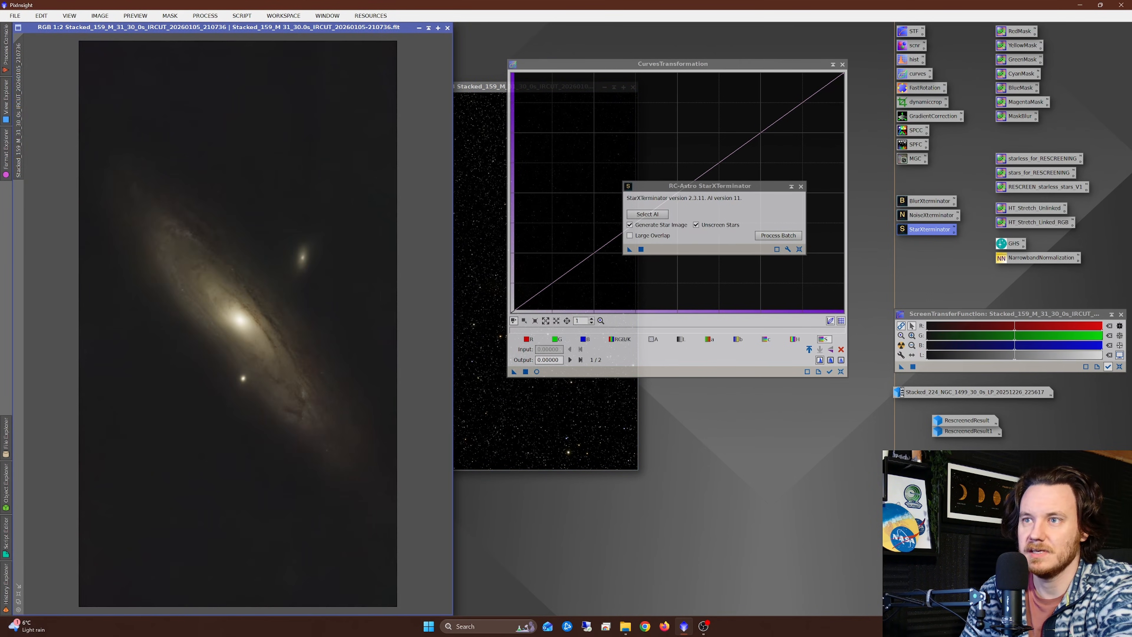
left_click(801, 187)
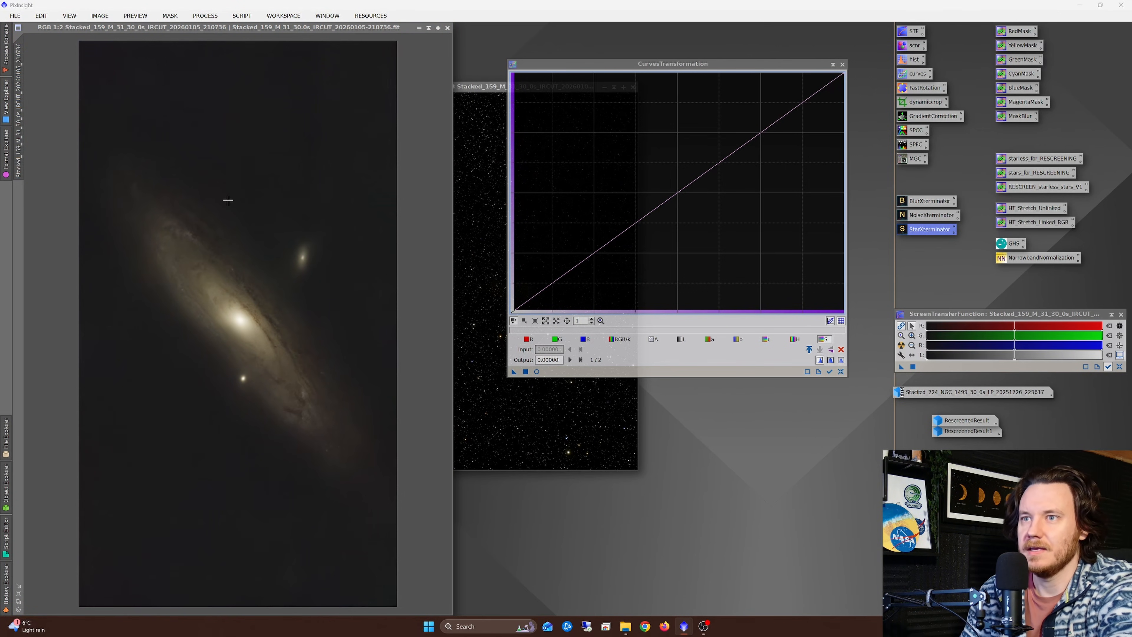
Step: Open RangeSelection for the starless M 31 image, reset it, start its real-time preview and enable Screening
left_click(222, 220)
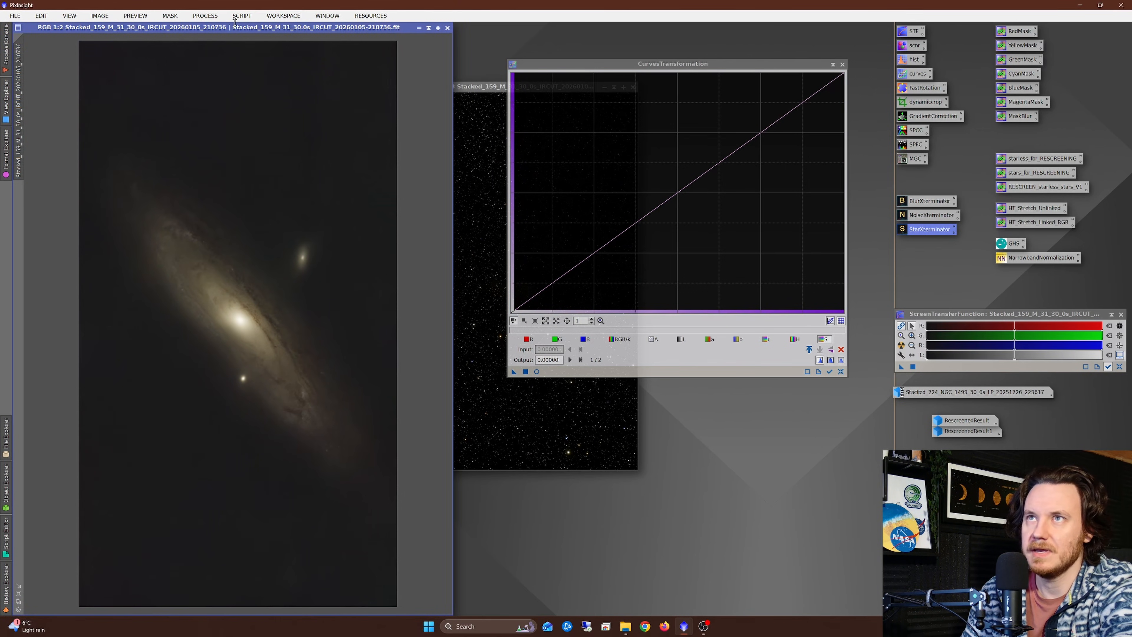
left_click(205, 16)
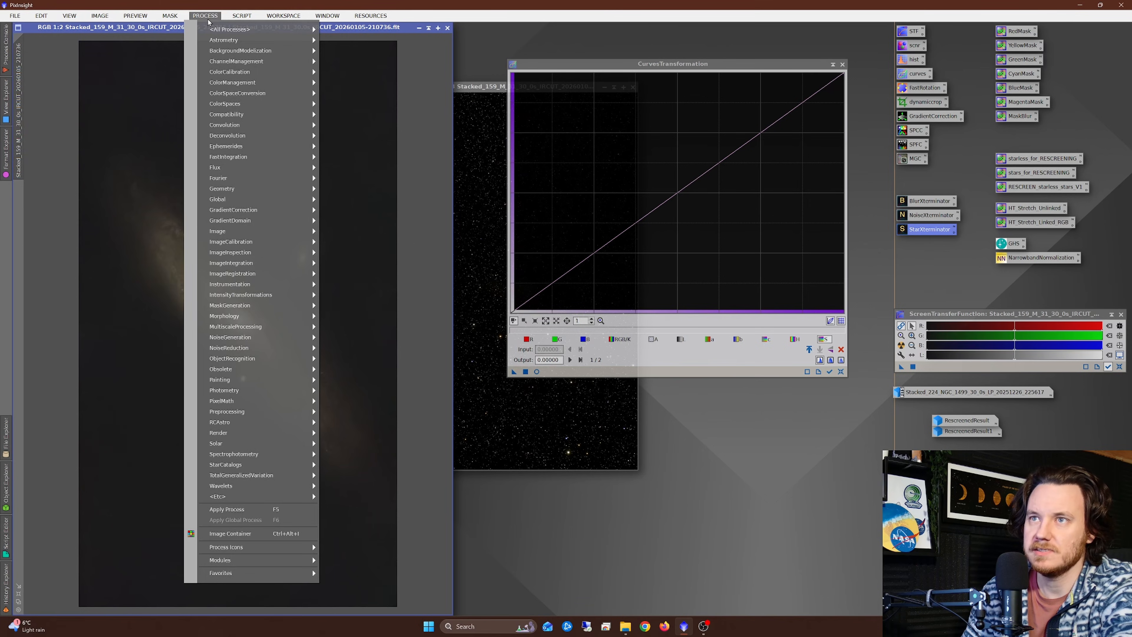
mouse_move(243, 232)
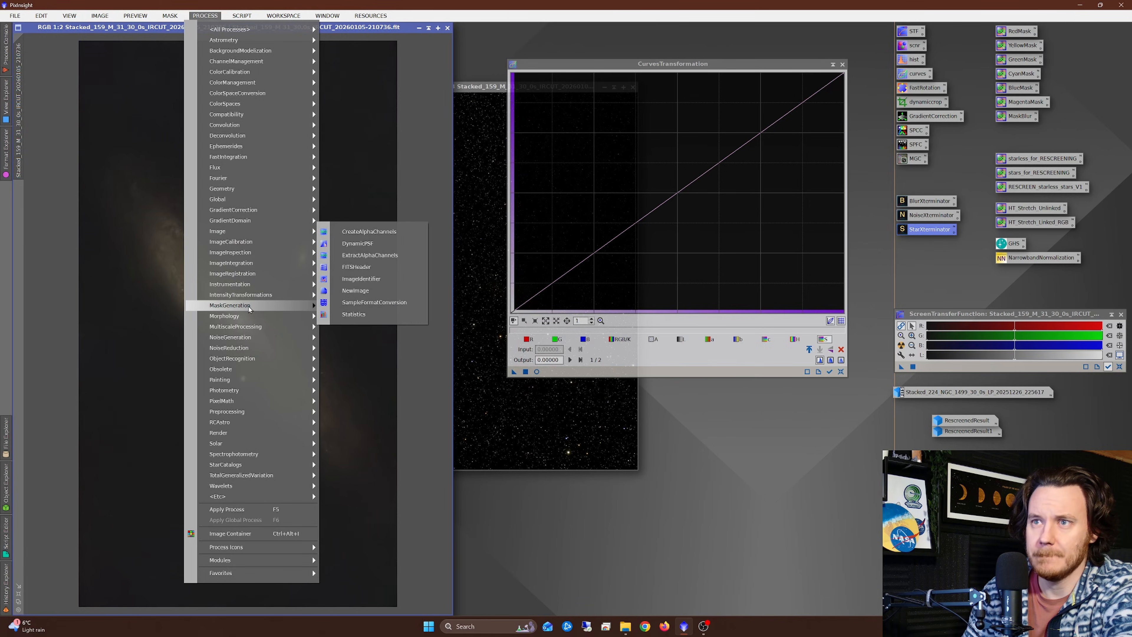
left_click(347, 307)
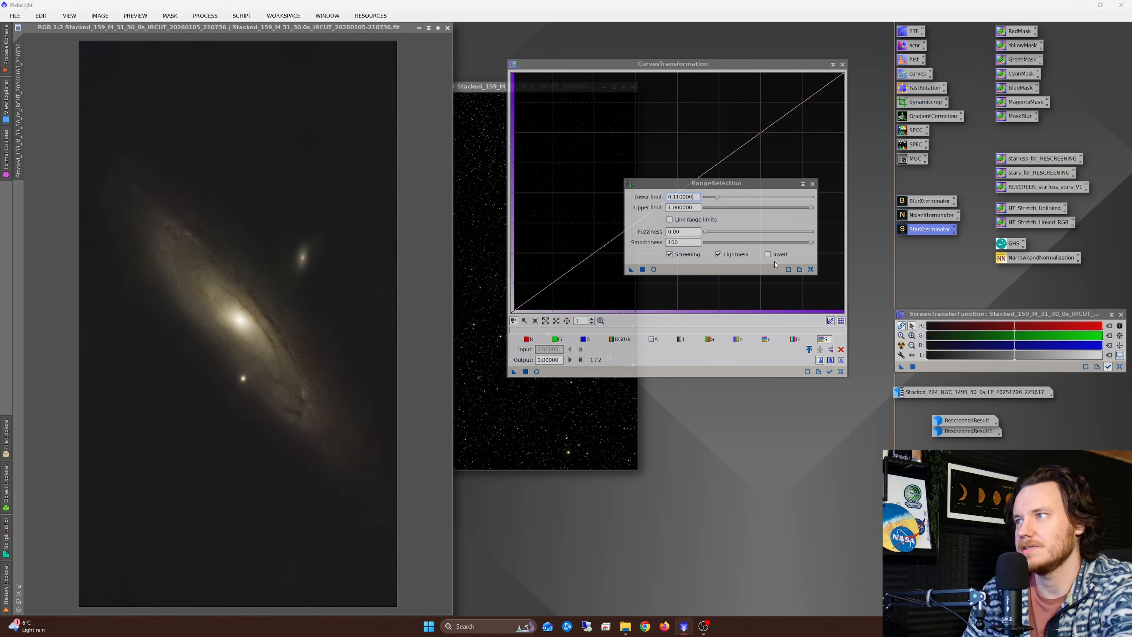
left_click(811, 269)
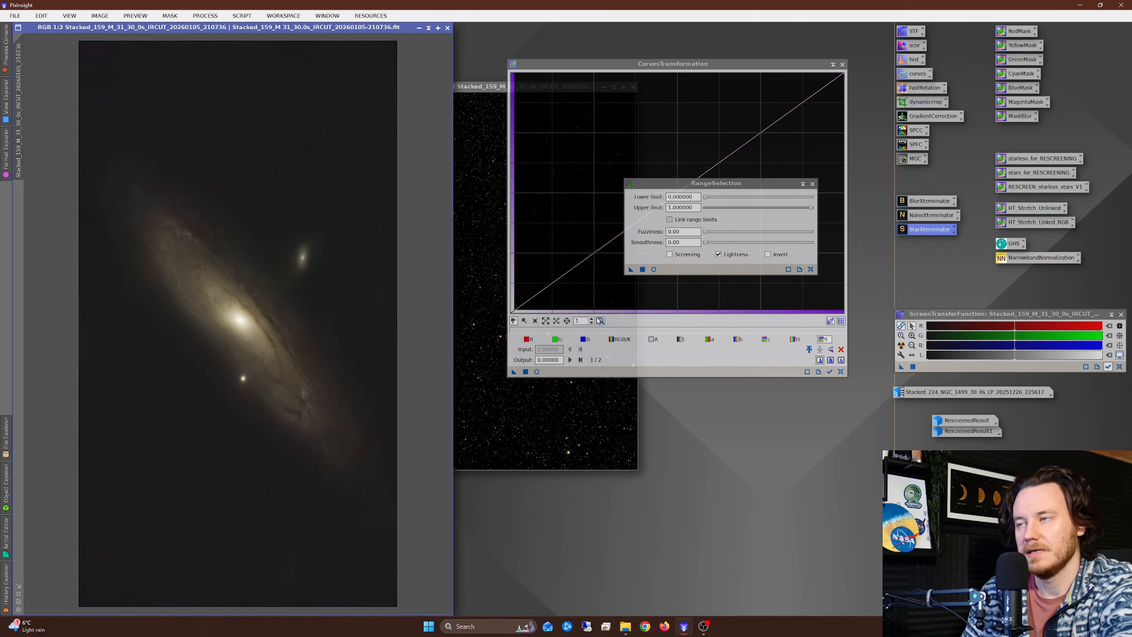
left_click(653, 269)
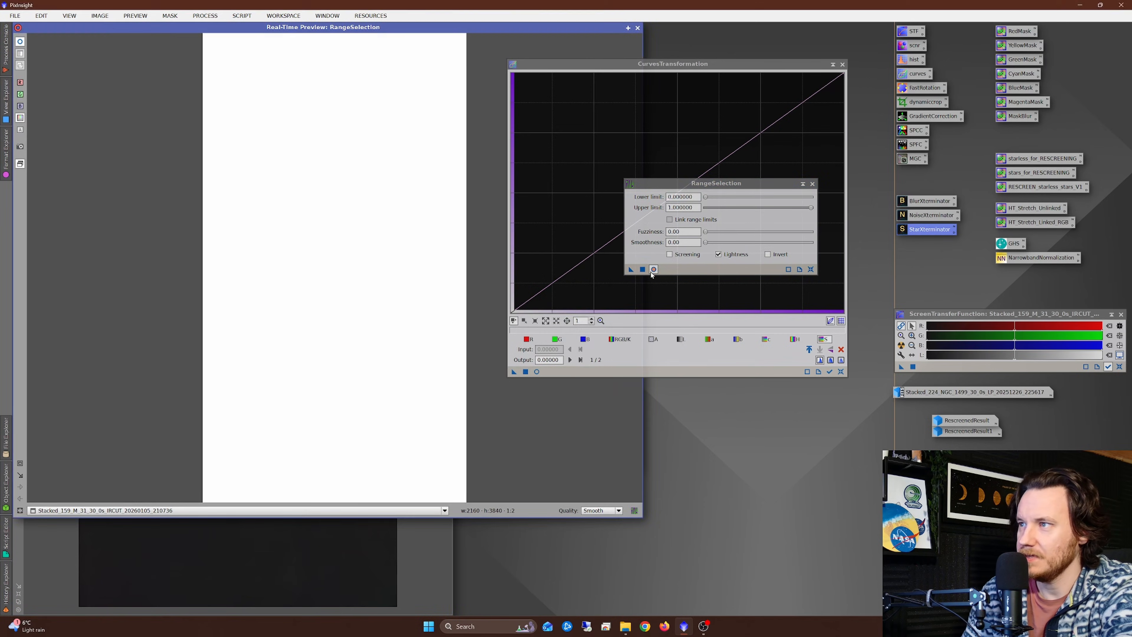
left_click(669, 255)
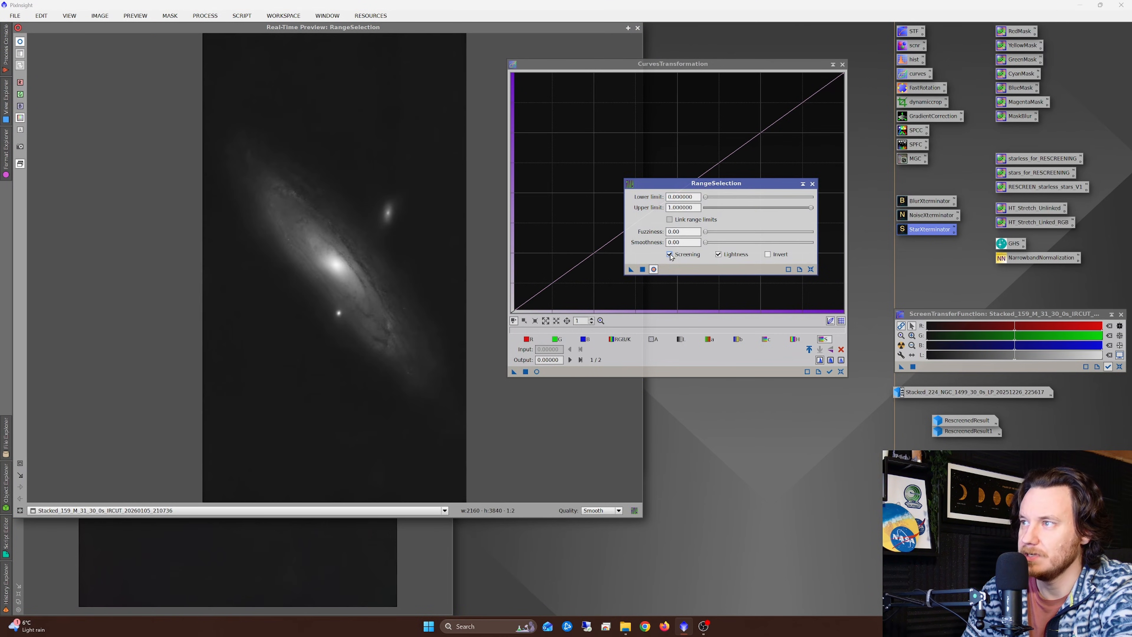
Step: Create a galaxy range mask with lower limit 0.12 and smoothness about 81, and close RangeSelection and its preview
left_click_drag(708, 199, 710, 200)
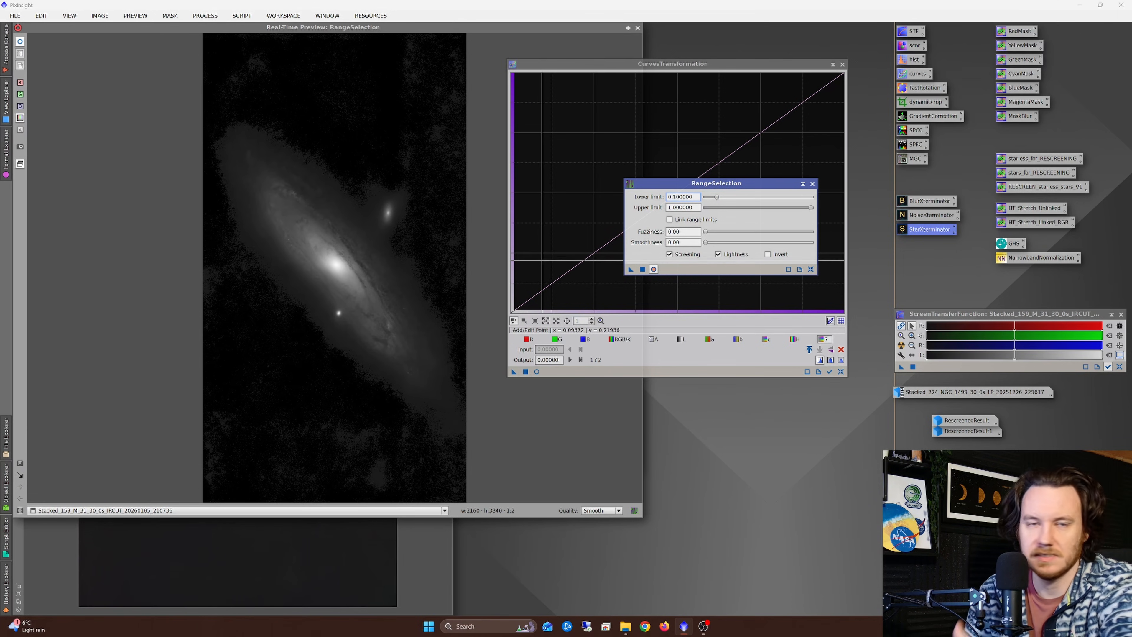
left_click(716, 198)
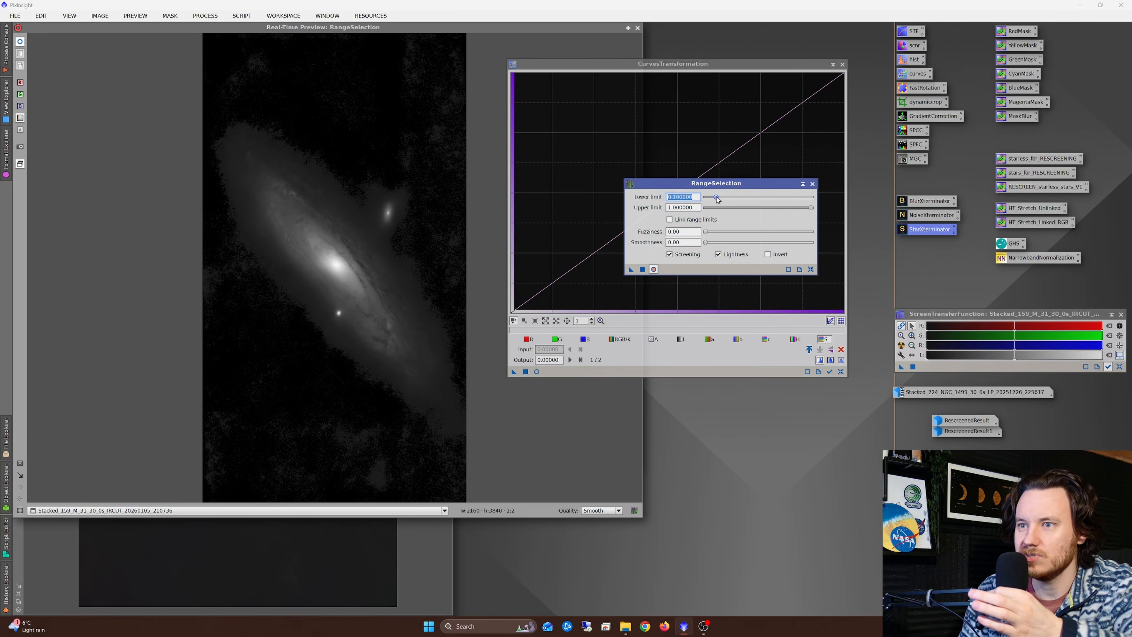
left_click_drag(716, 197, 718, 198)
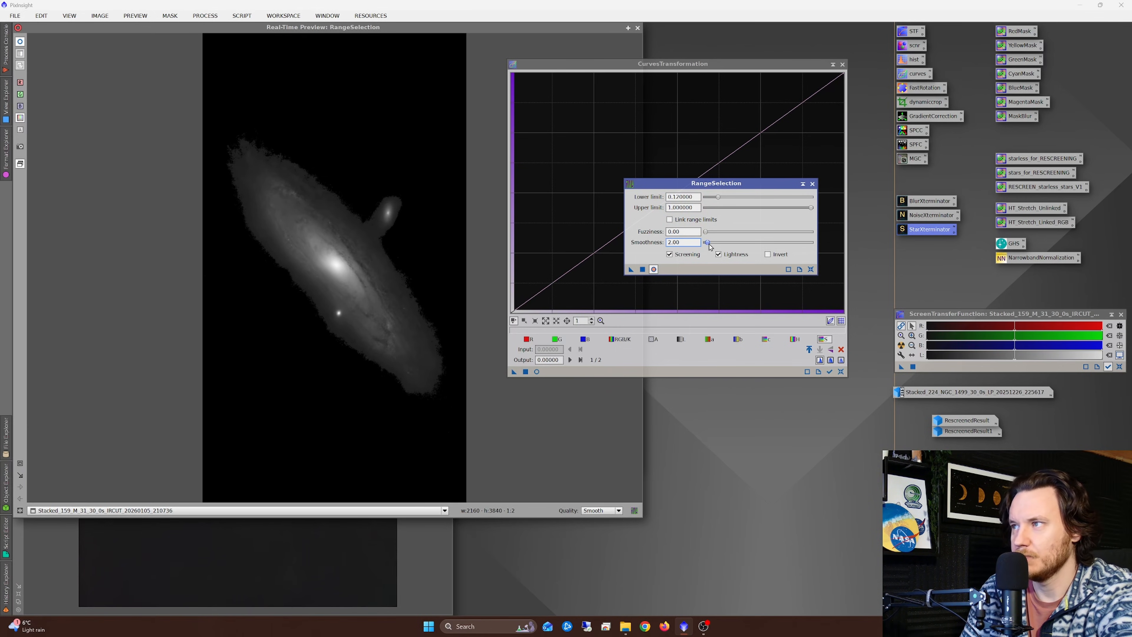
left_click_drag(710, 247, 794, 251)
left_click(643, 270)
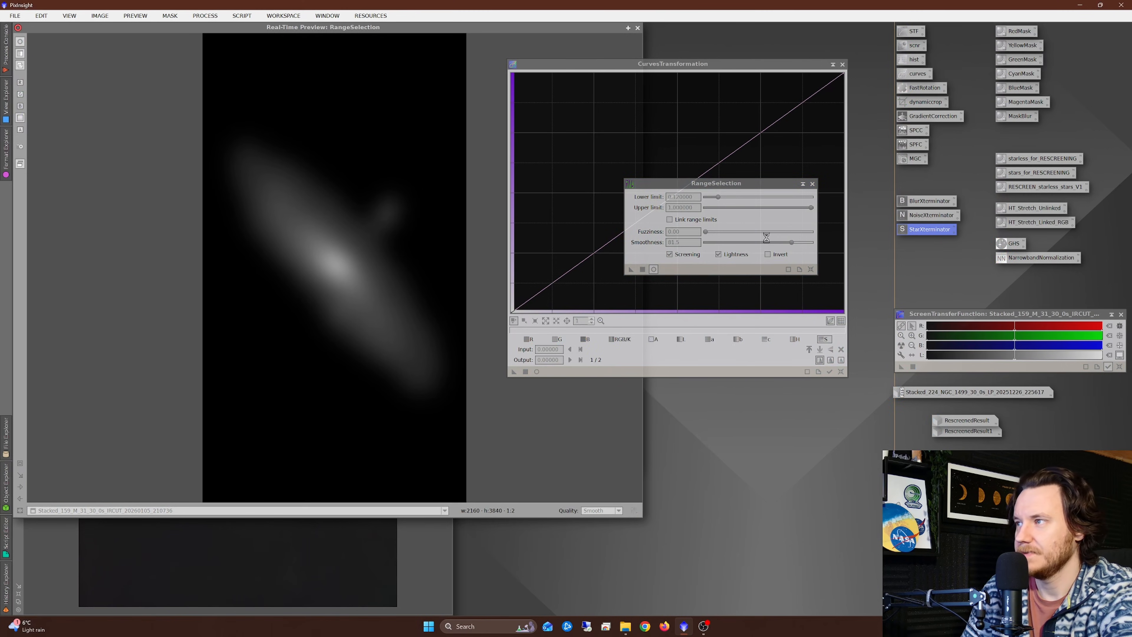
left_click(812, 185)
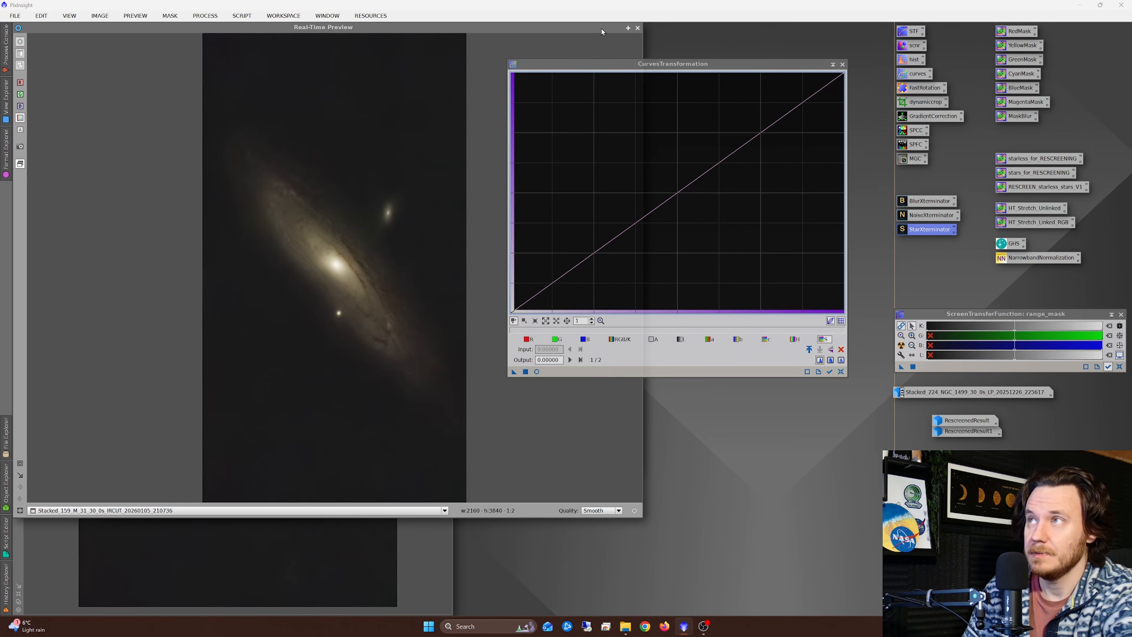
left_click(638, 28)
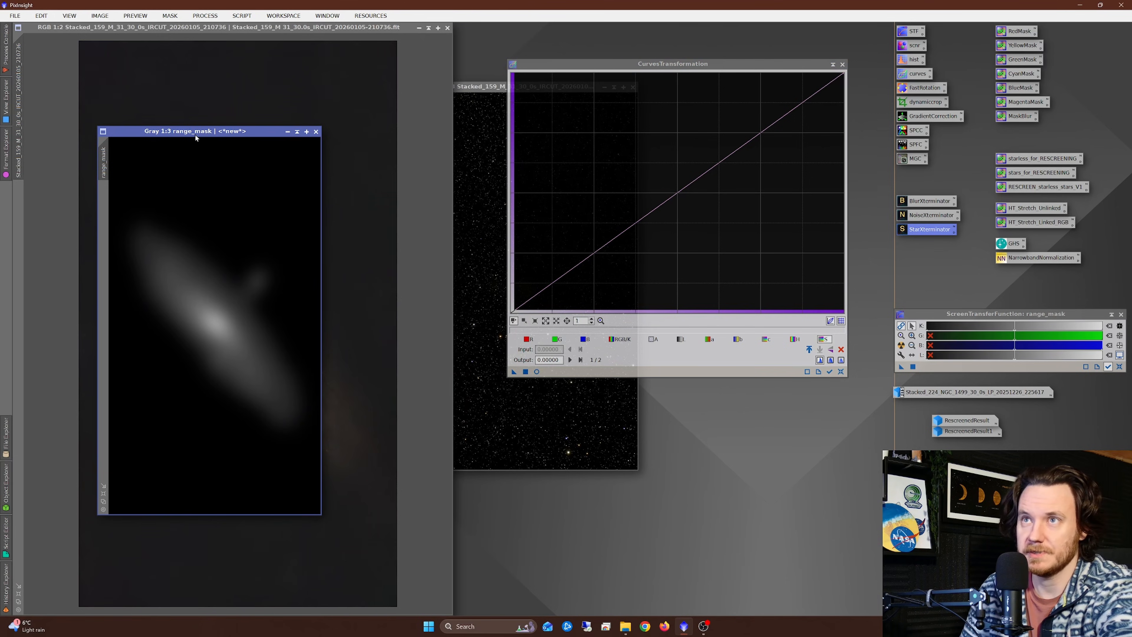
Step: Apply range_mask as the mask of the starless M 31 image and make that image active
left_click_drag(153, 134, 19, 200)
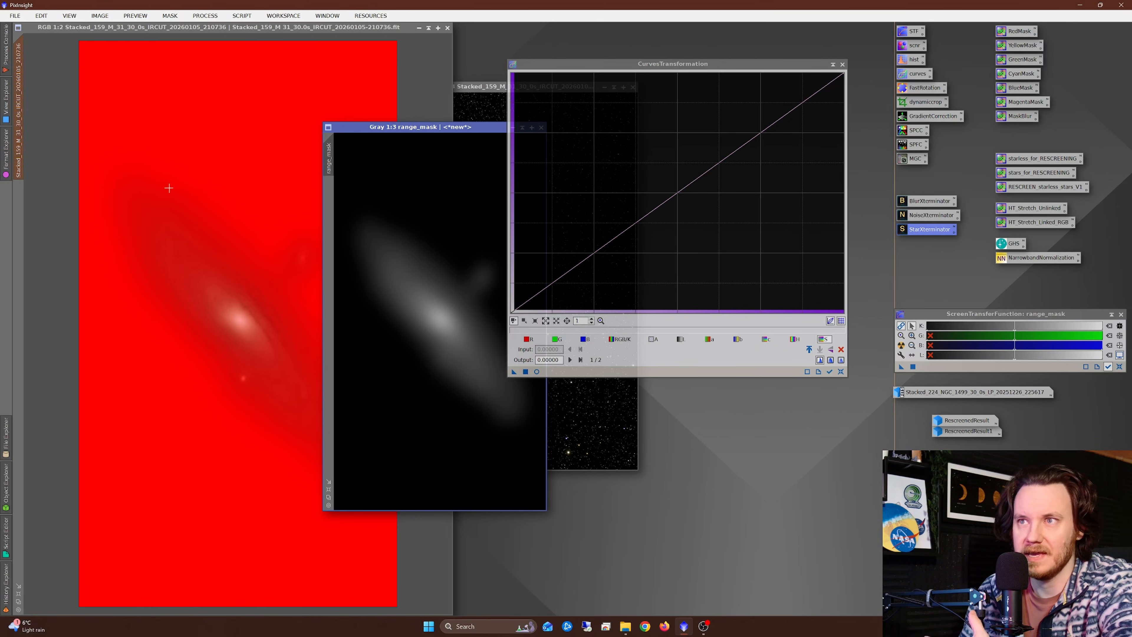
left_click(63, 147)
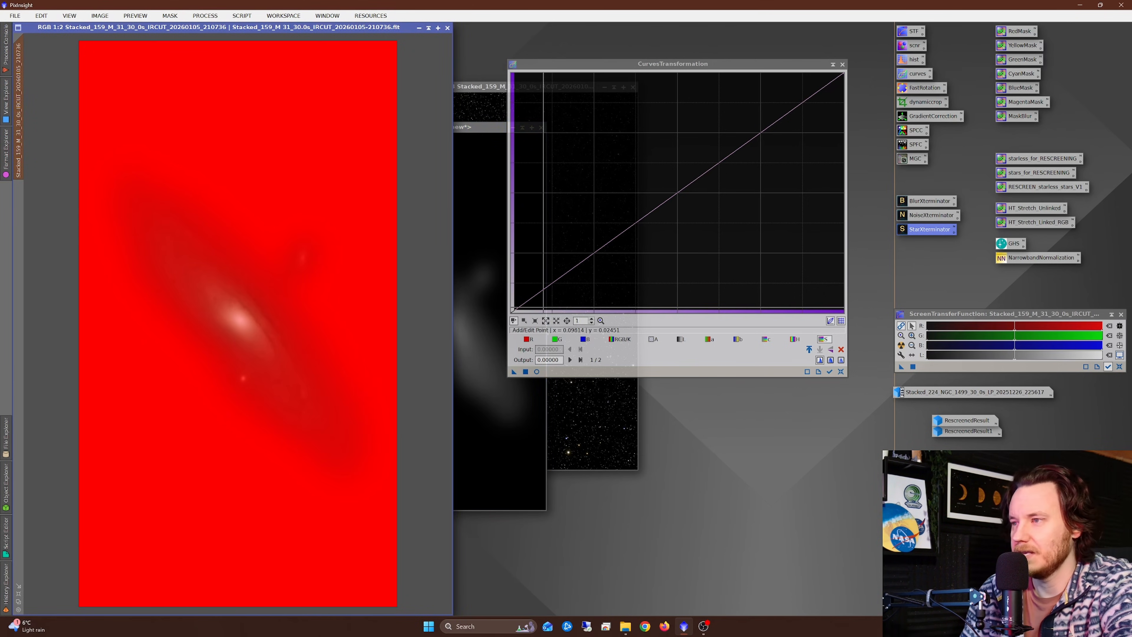
Step: Start the real-time preview of CurvesTransformation and examine the galaxy's colour at close zoom
left_click(537, 371)
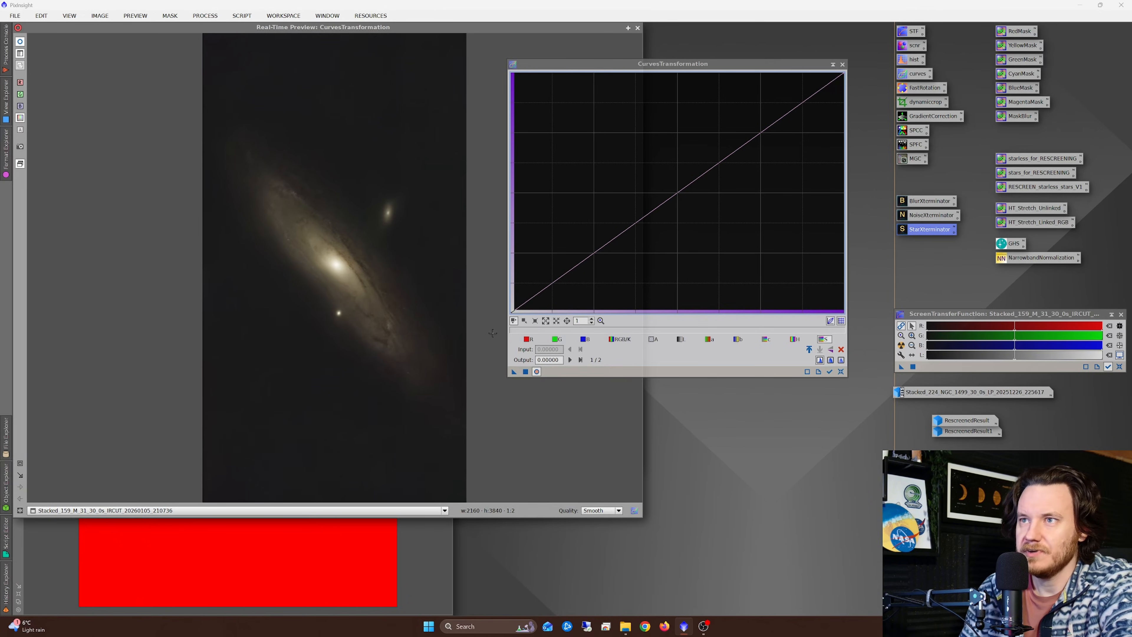
left_click(20, 463)
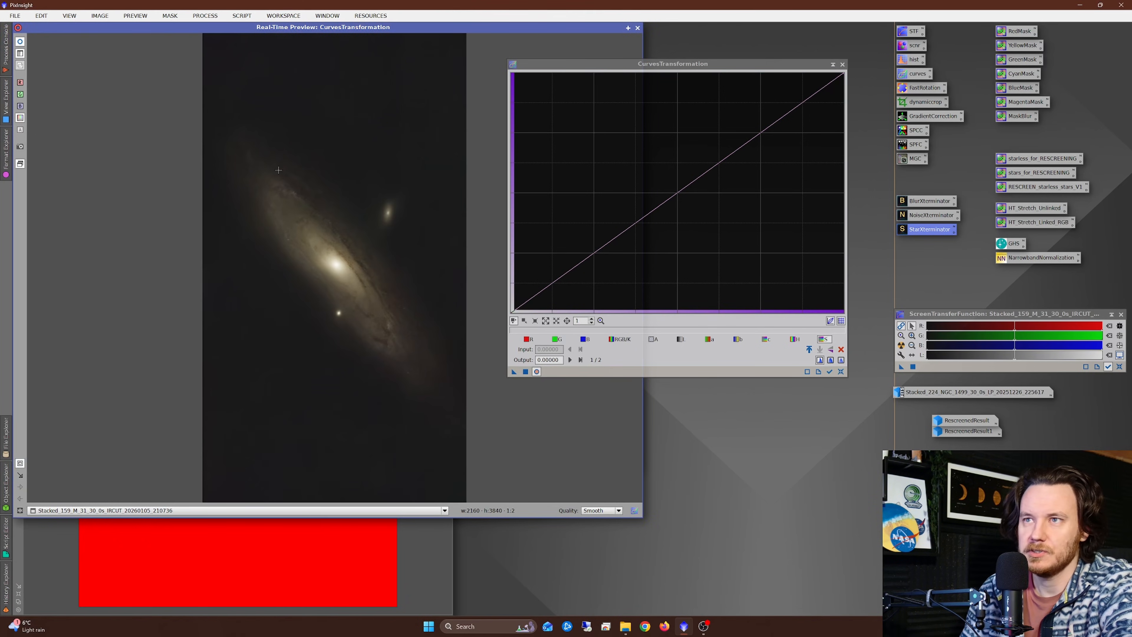
left_click_drag(217, 127, 456, 396)
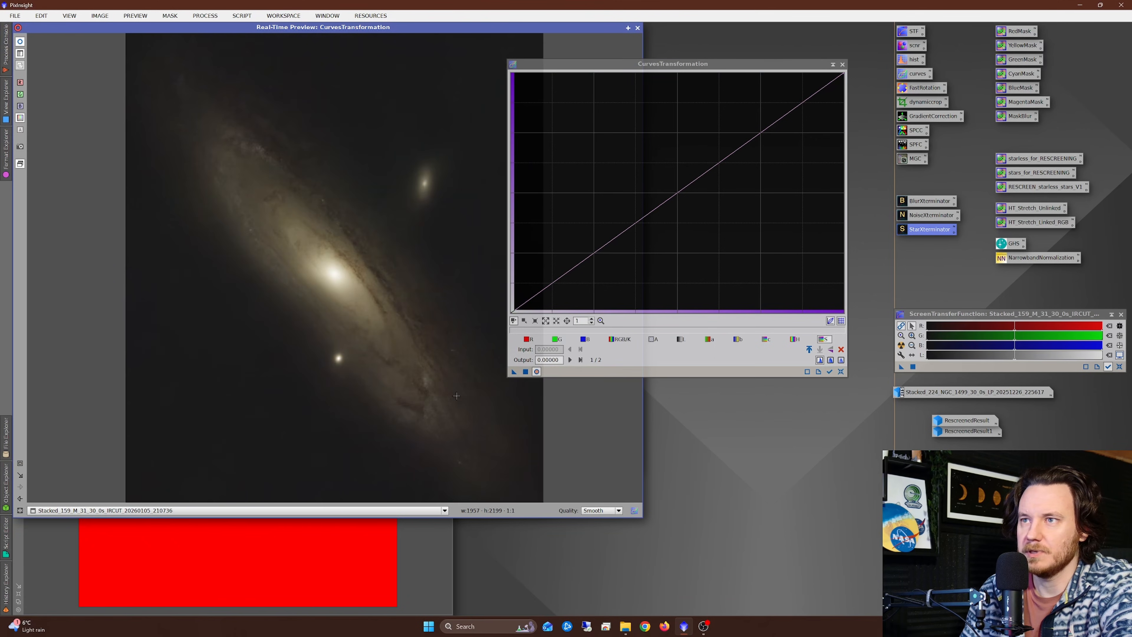
left_click(622, 341)
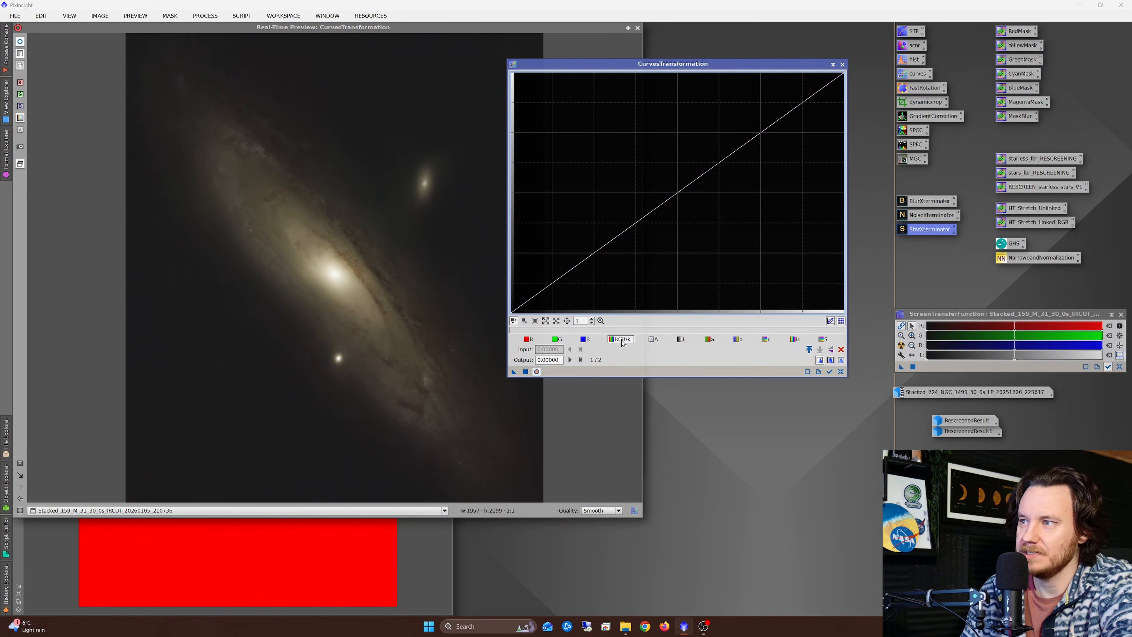
mouse_move(233, 180)
left_mouse_down()
mouse_move(224, 191)
mouse_move(236, 180)
left_mouse_up()
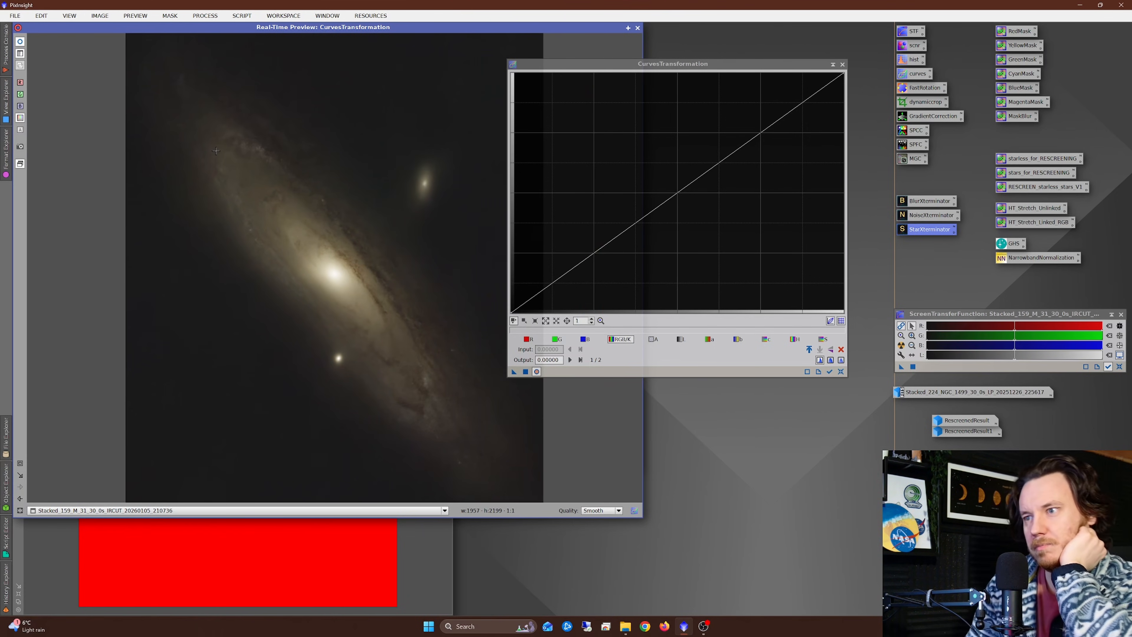
left_click_drag(267, 205, 239, 192)
Step: Raise the blue curve at its middle to input about 0.48, output about 0.565, and restart the real-time preview
left_click(586, 339)
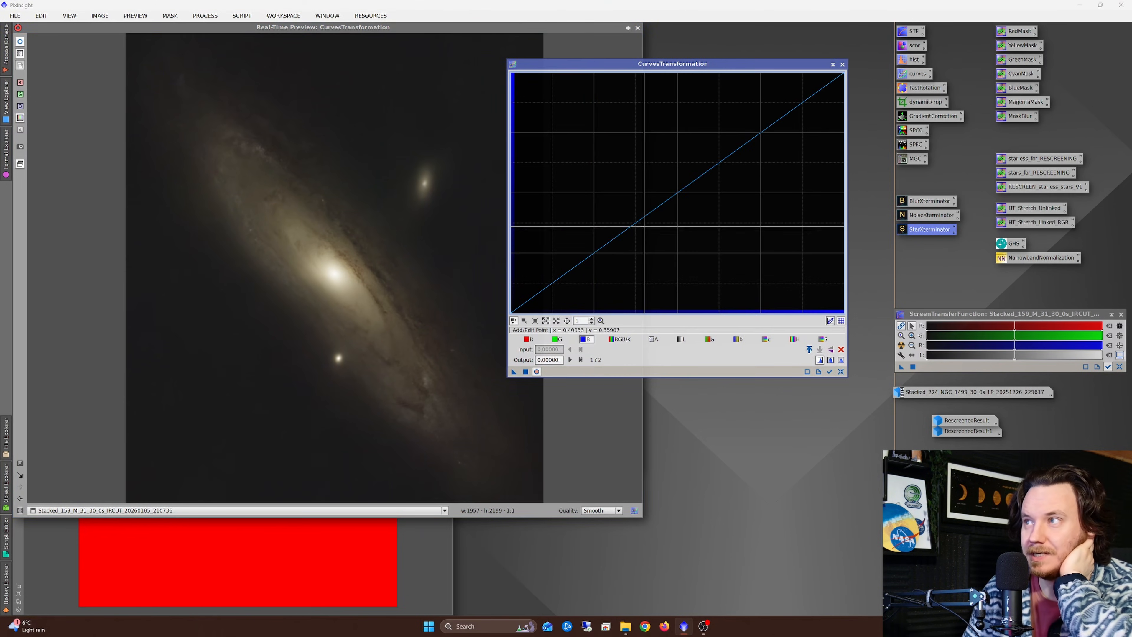
left_click(676, 193)
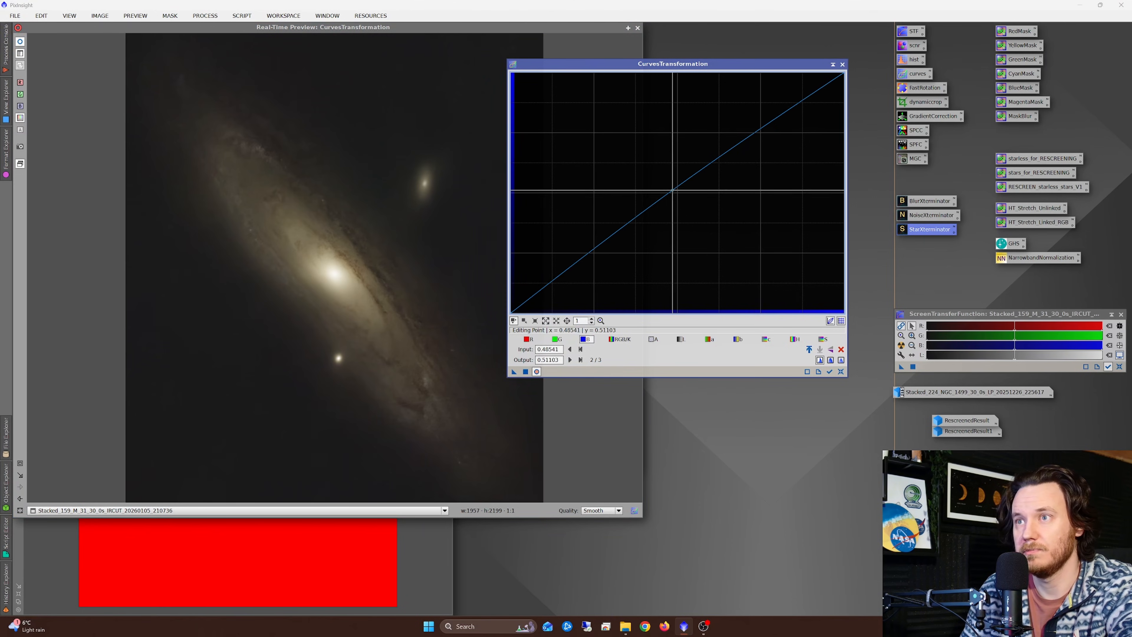
mouse_move(676, 193)
left_mouse_down()
mouse_move(663, 171)
mouse_move(674, 182)
left_mouse_up()
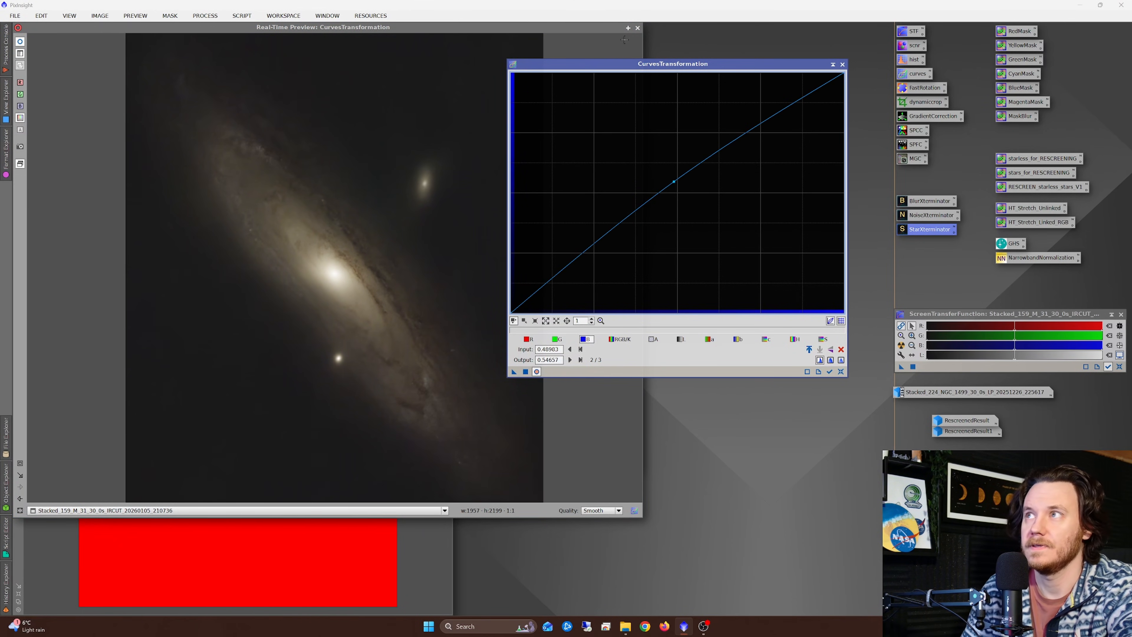
left_click(638, 28)
left_click(536, 372)
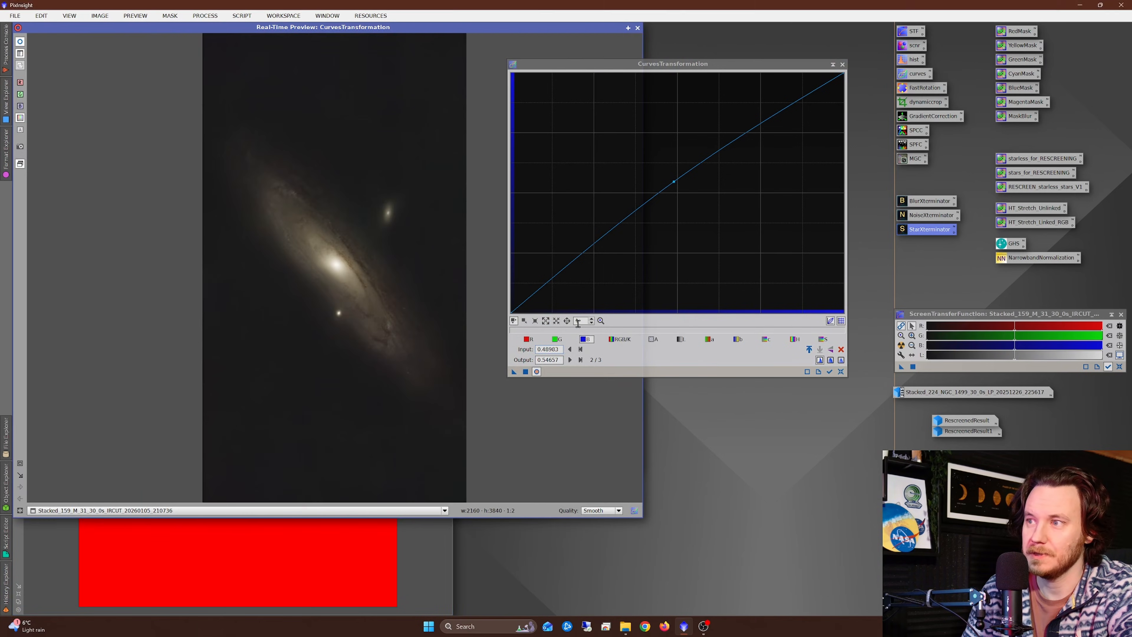
left_click_drag(674, 182, 671, 177)
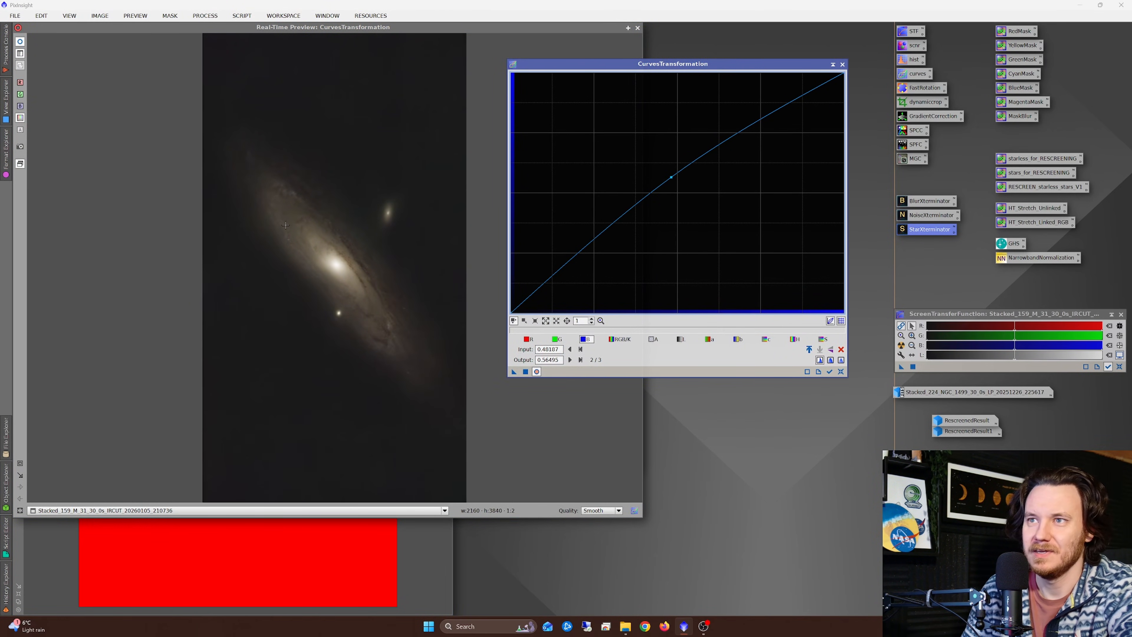
Step: Check the blue boost on the galaxy up close, apply it to the masked starless M 31 image and reset the curves
left_click(619, 339)
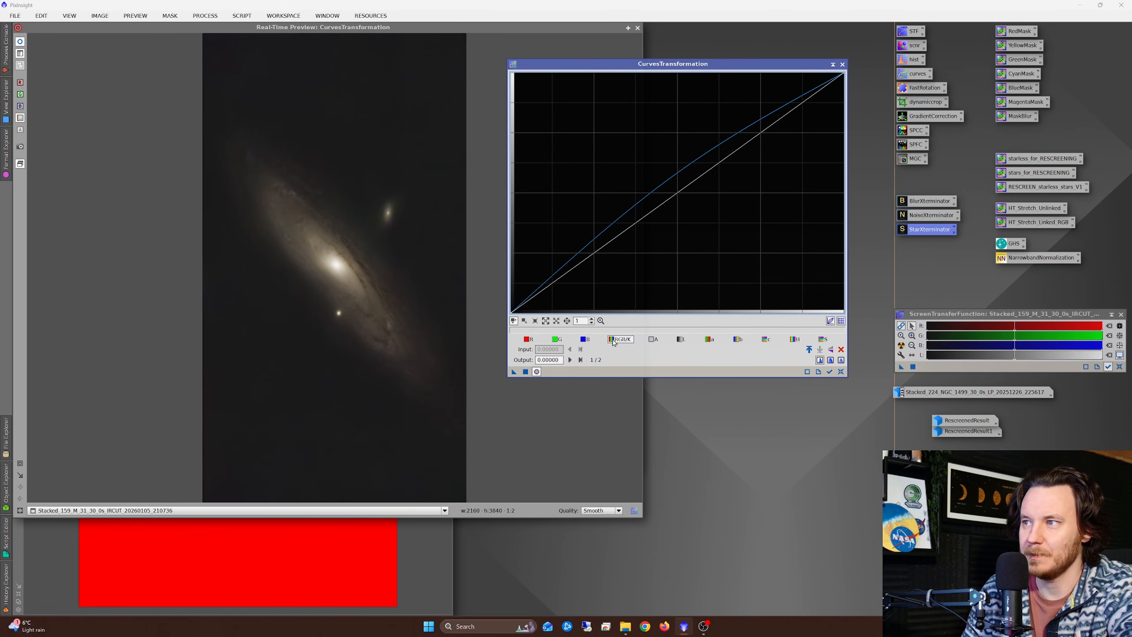
left_click(20, 463)
left_click_drag(228, 136, 438, 401)
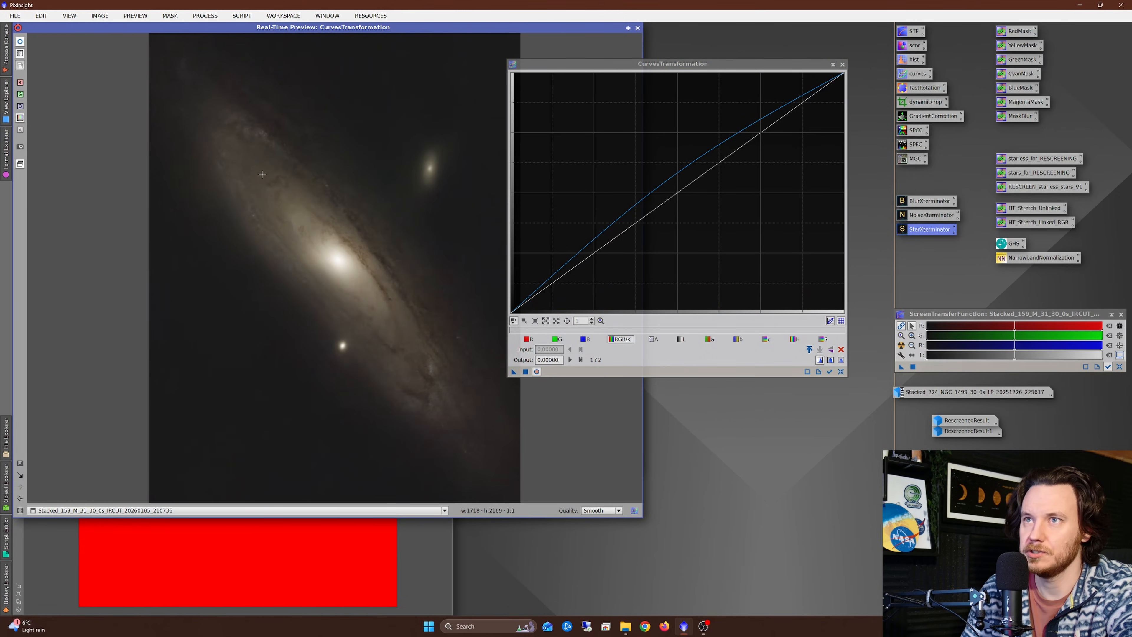
mouse_move(262, 175)
left_mouse_down()
mouse_move(246, 161)
mouse_move(243, 171)
left_mouse_up()
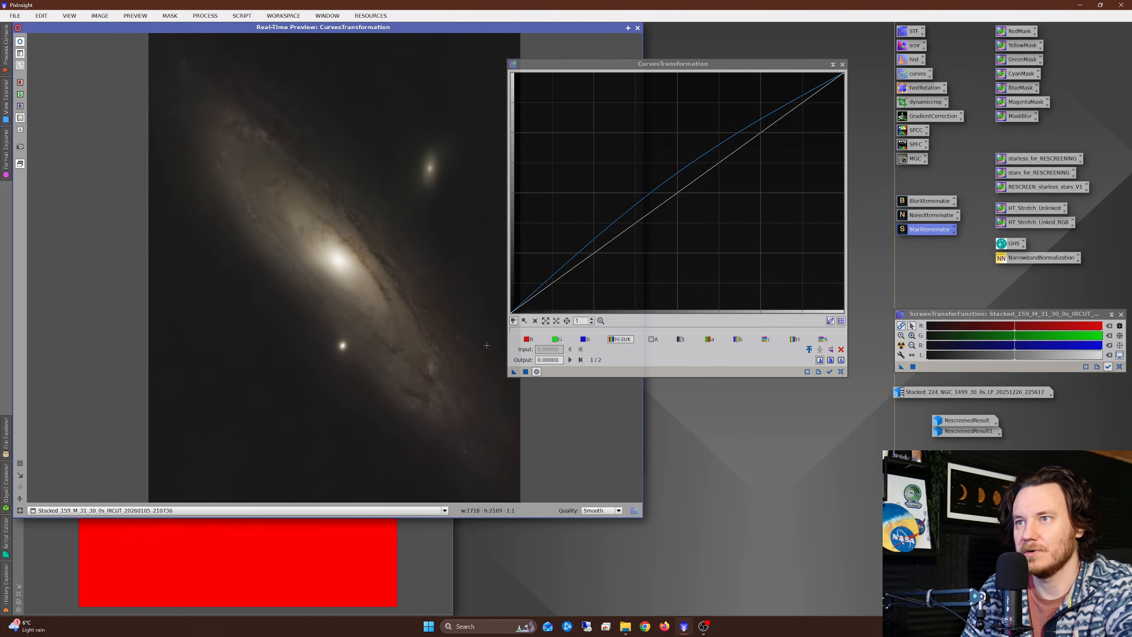
left_click(526, 372)
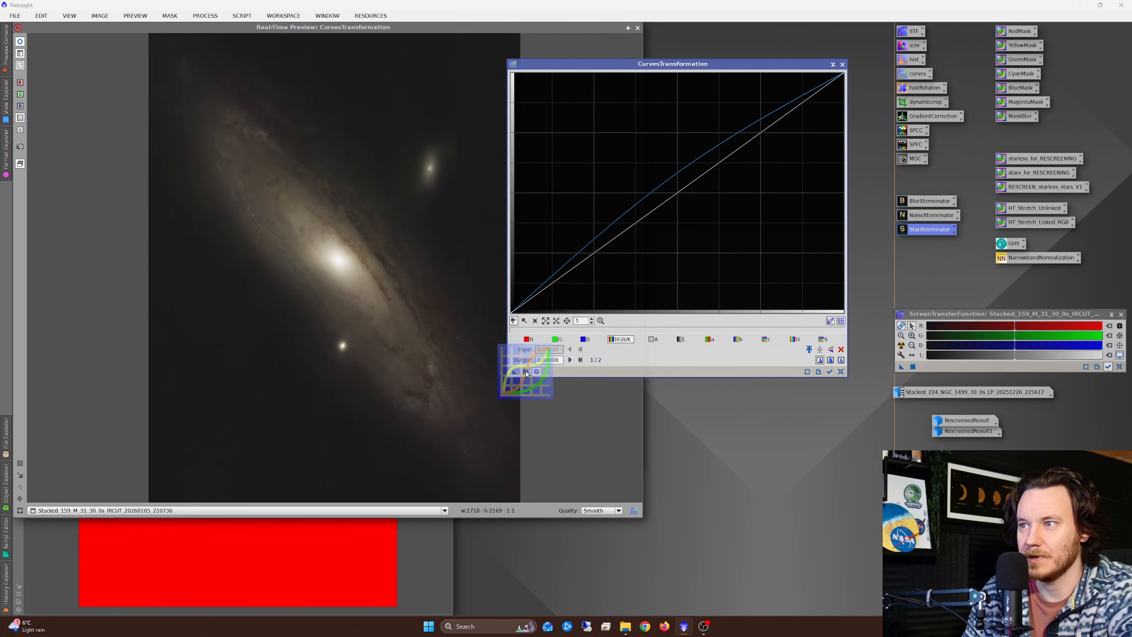
left_click(840, 372)
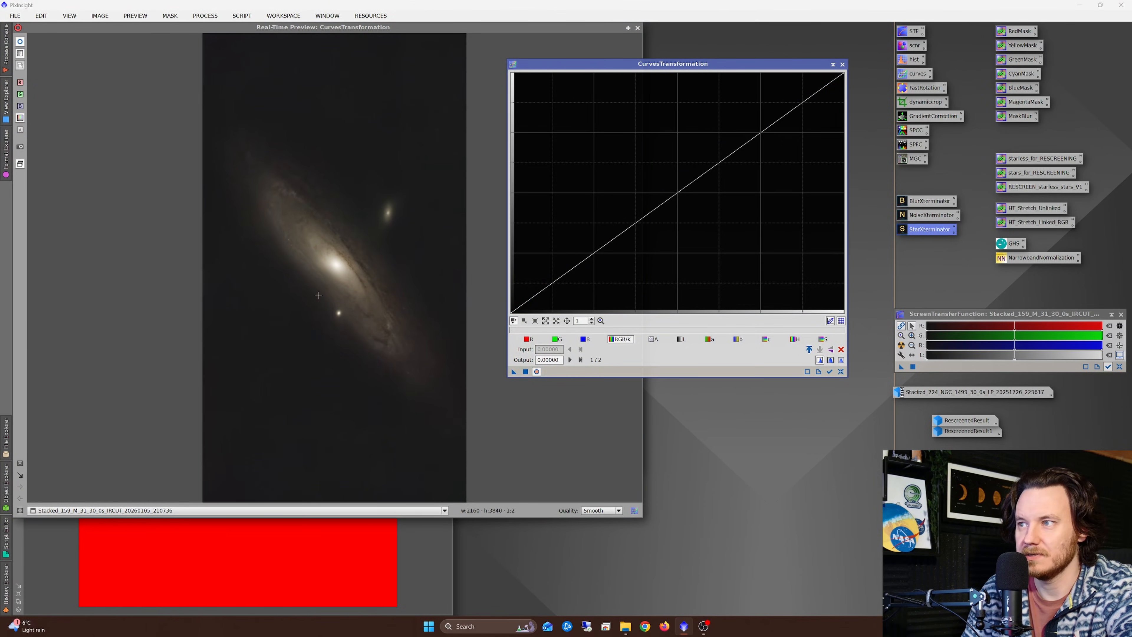
Step: Raise the blue curve again to input about 0.485, output about 0.53, and check the galaxy up close
left_click(585, 339)
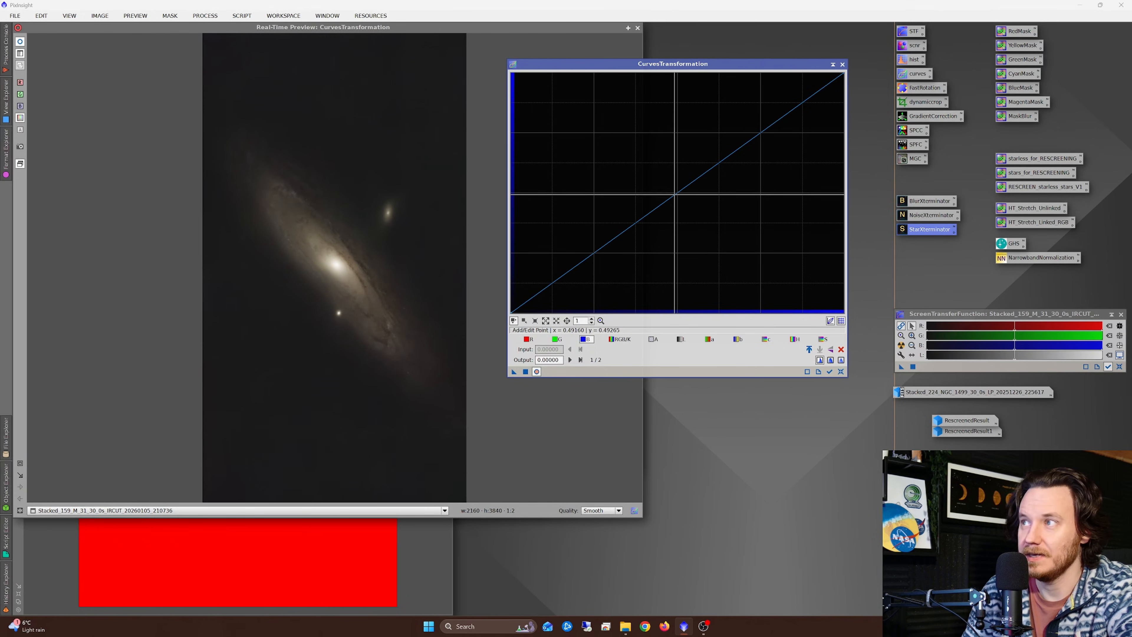
left_click(673, 190)
mouse_move(673, 191)
left_mouse_down()
mouse_move(665, 174)
mouse_move(672, 185)
left_mouse_up()
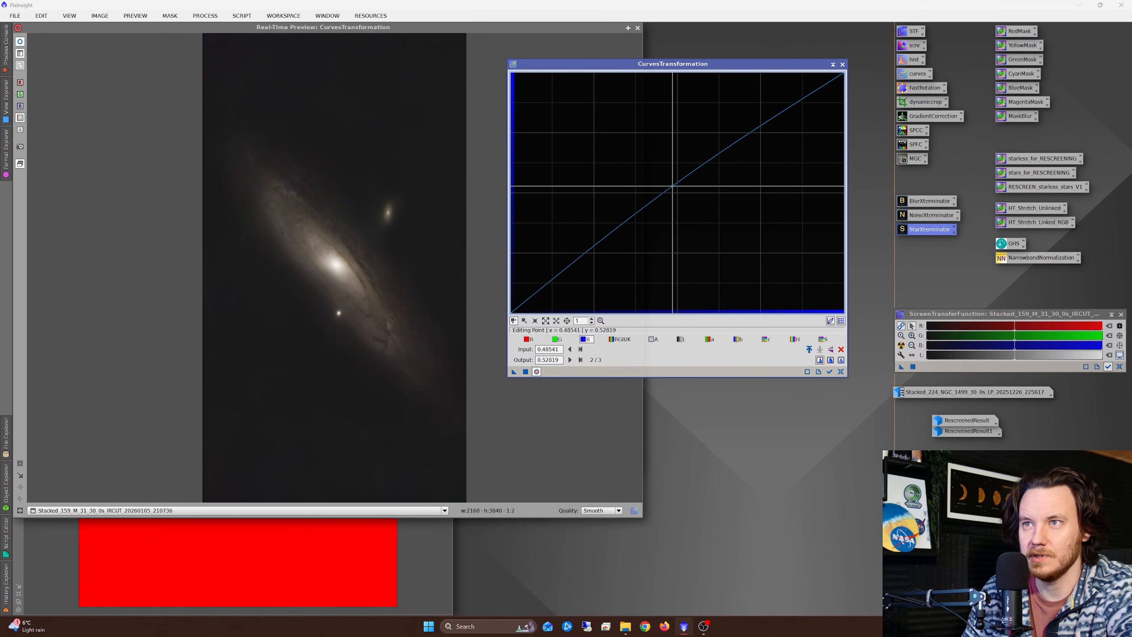
left_click(313, 214)
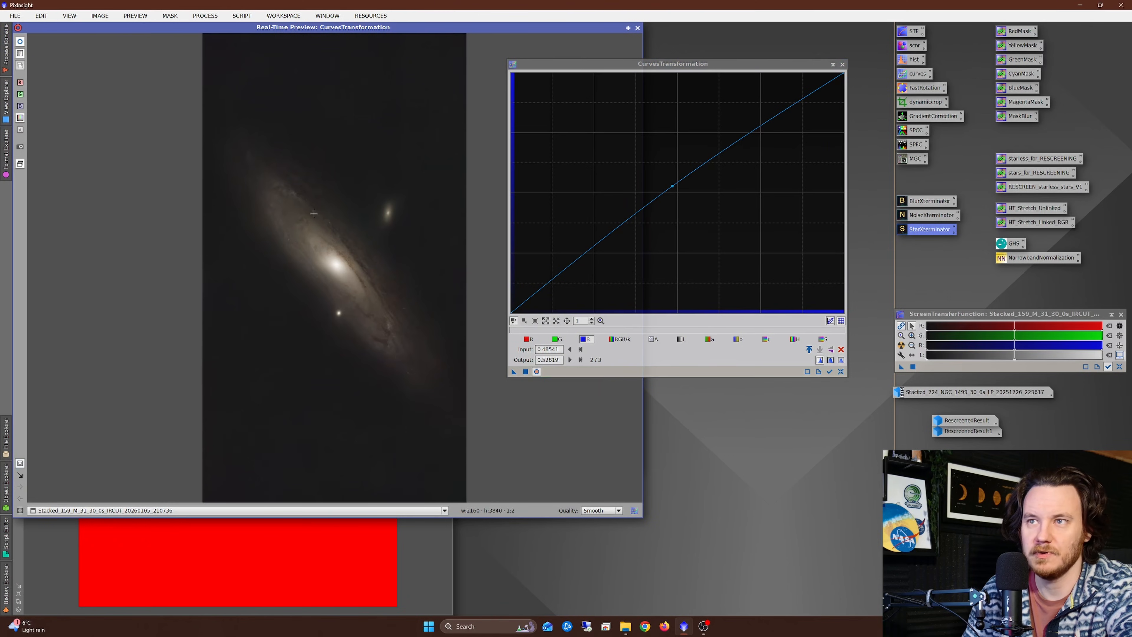
left_click_drag(237, 153, 446, 386)
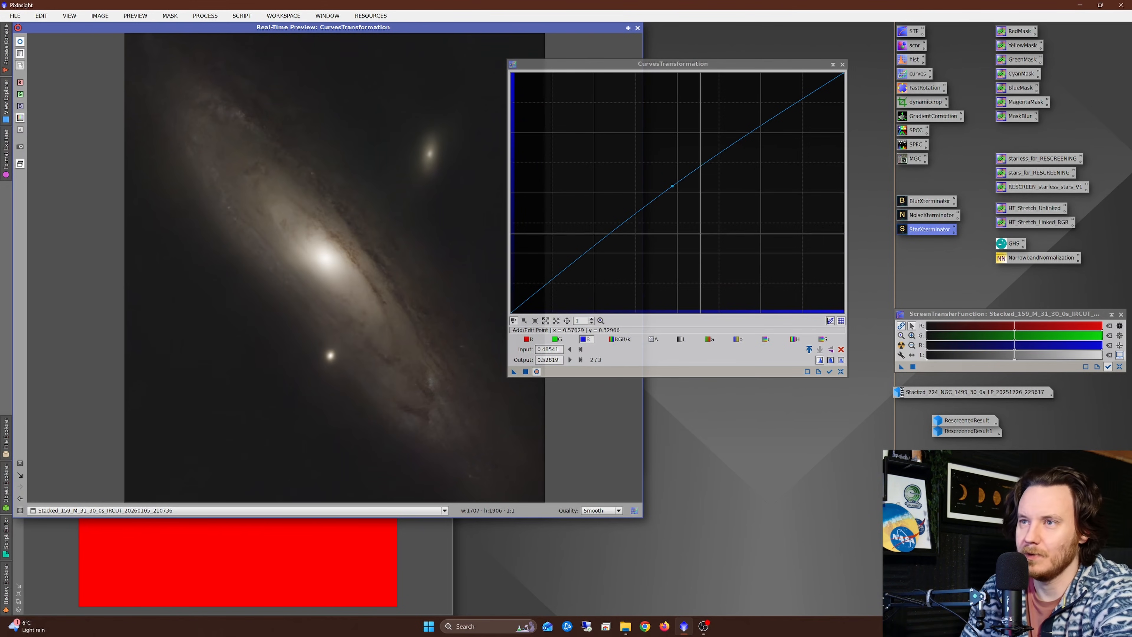
Step: Lower green to about 0.485 at input 0.504, raise red to about 0.502 at input 0.485, apply and reset the curves
left_click(558, 339)
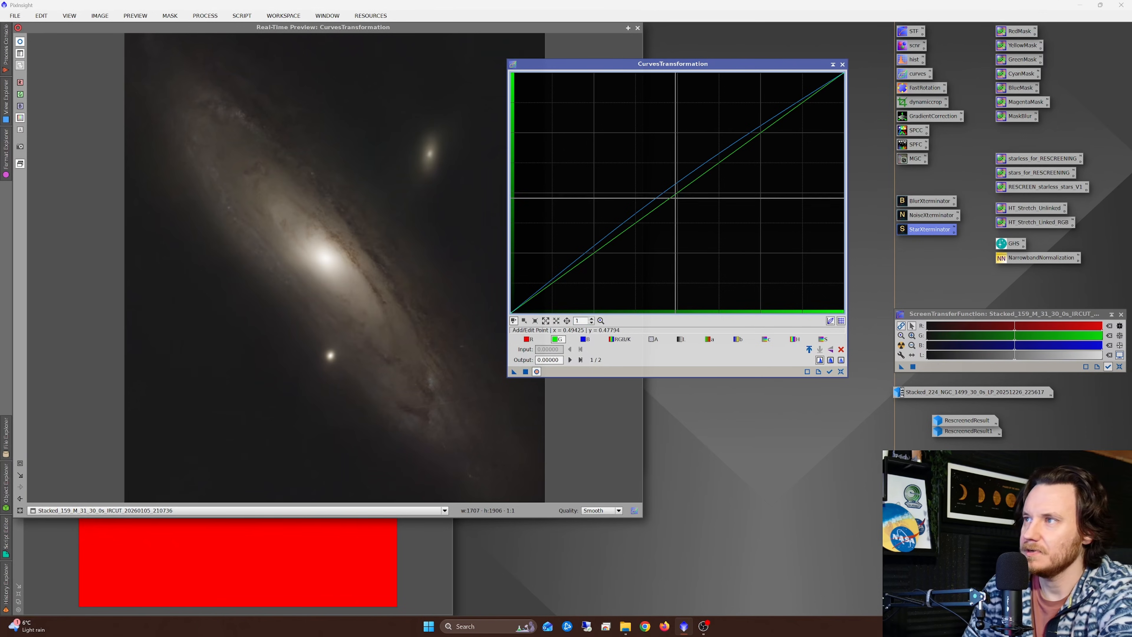
left_click(679, 194)
mouse_move(679, 194)
left_mouse_down()
mouse_move(699, 213)
mouse_move(678, 196)
left_mouse_up()
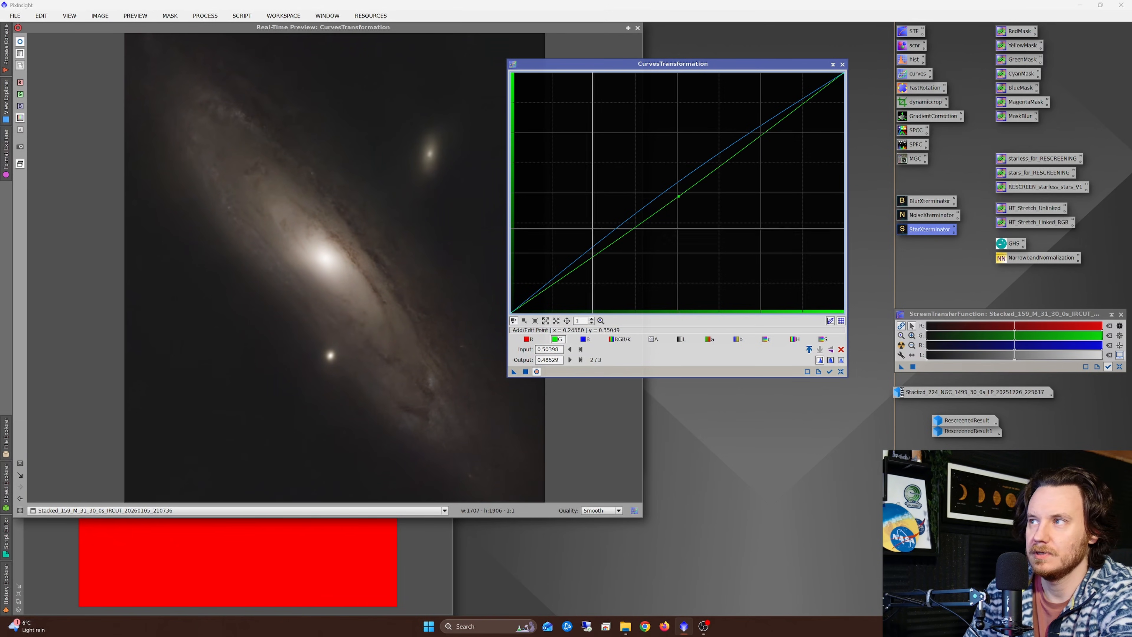
left_click(528, 339)
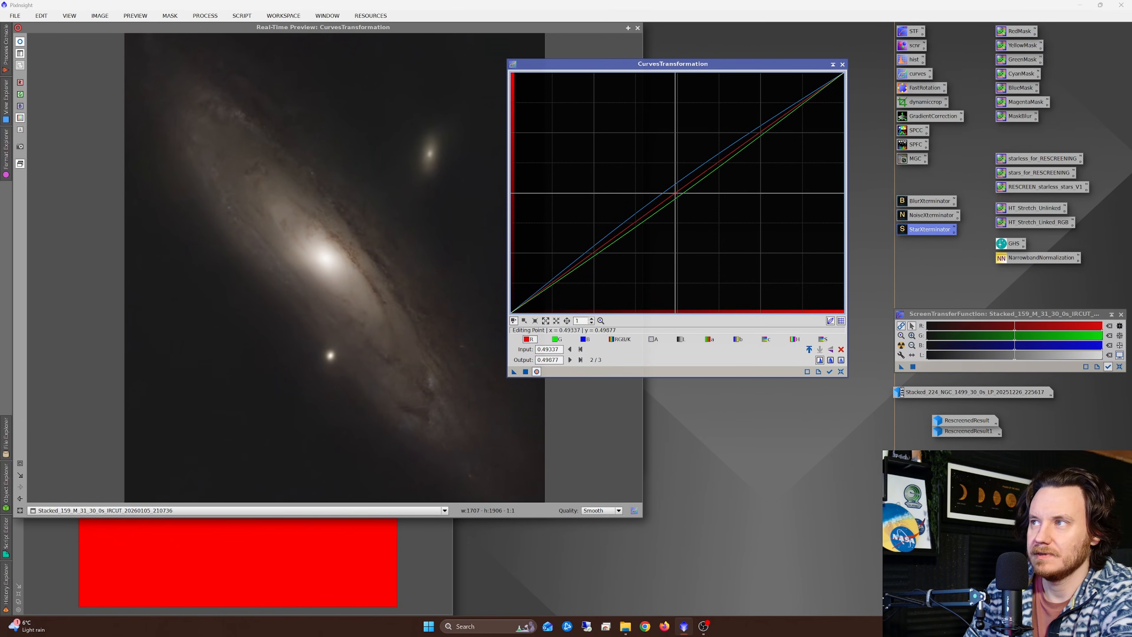
left_click_drag(674, 192, 673, 191)
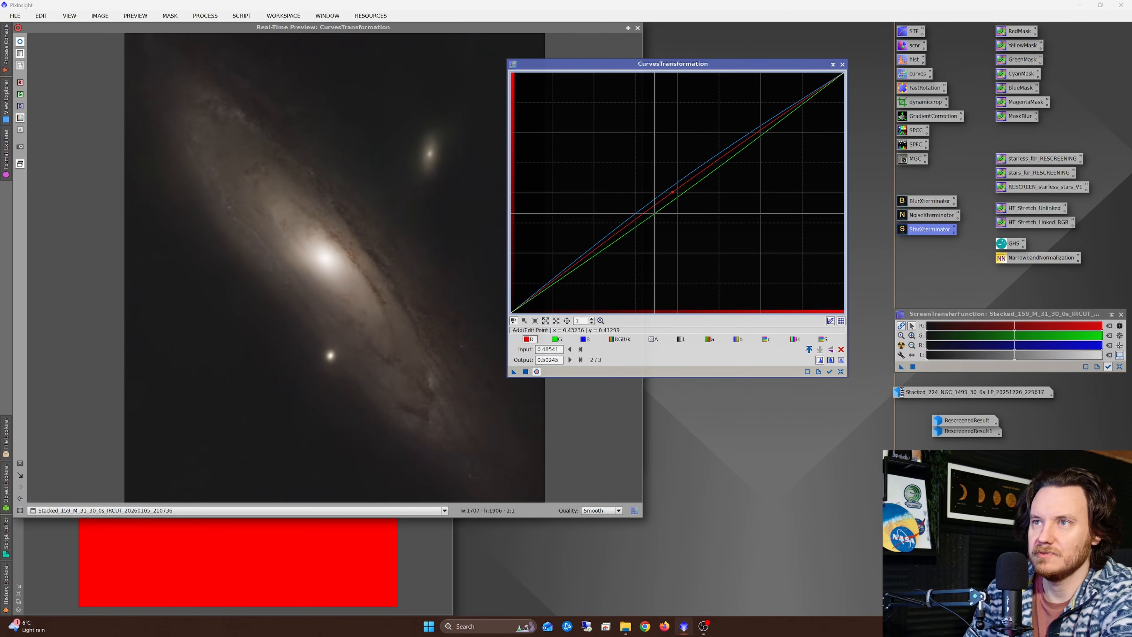
left_click(841, 371)
Step: Raise the blue curve to input about 0.47, output about 0.53, apply it to the galaxy and reset the curves
left_click(19, 464)
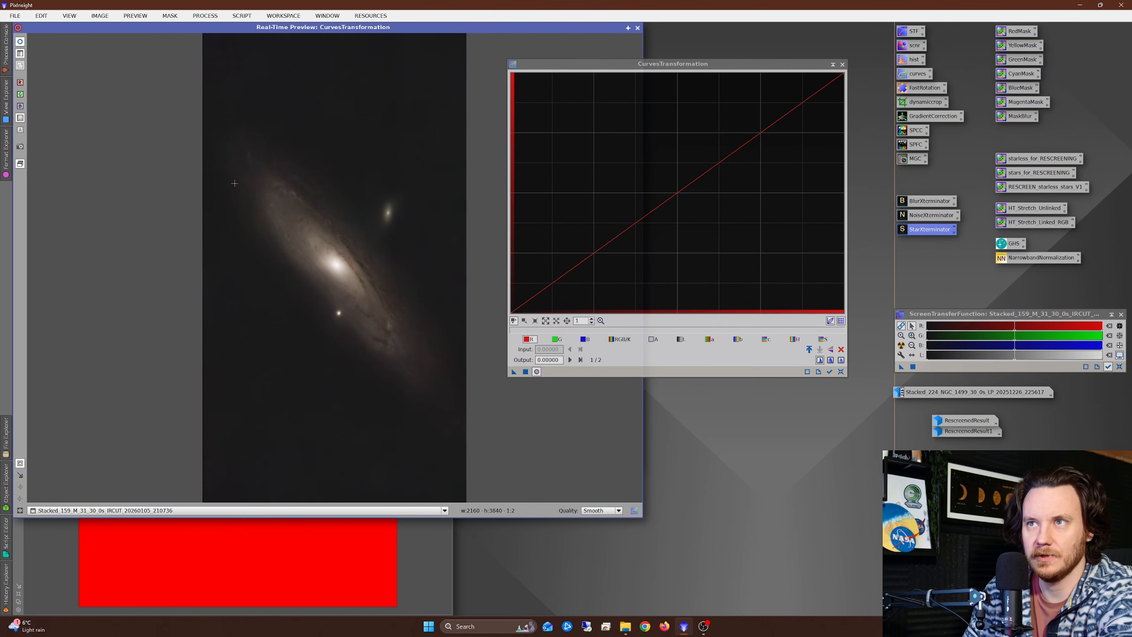
left_click_drag(246, 163, 415, 366)
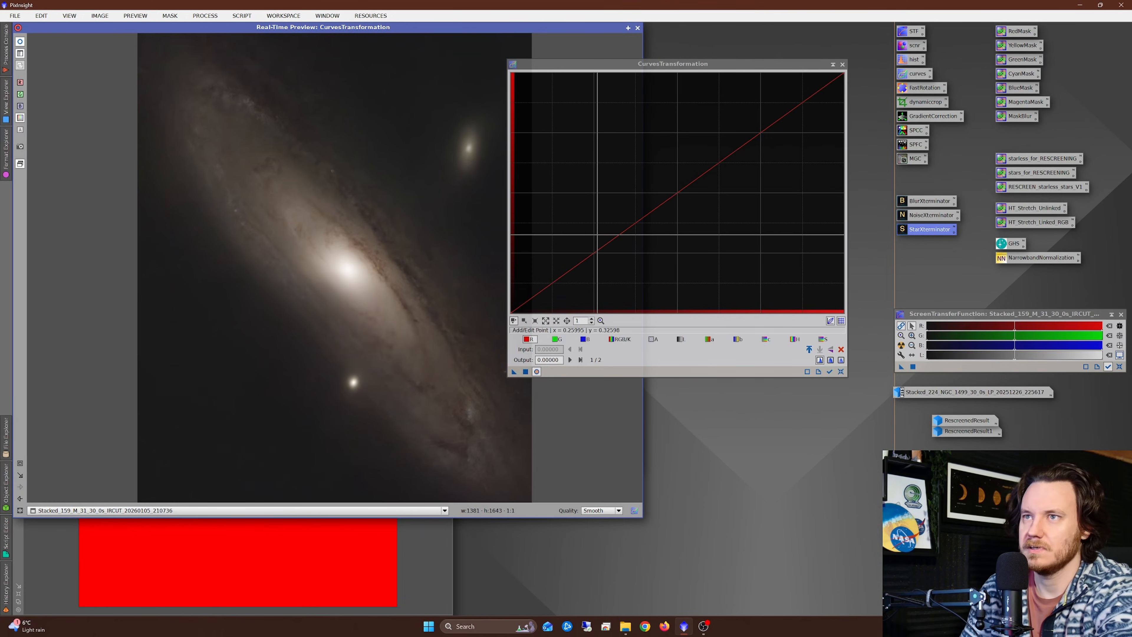
left_click(557, 339)
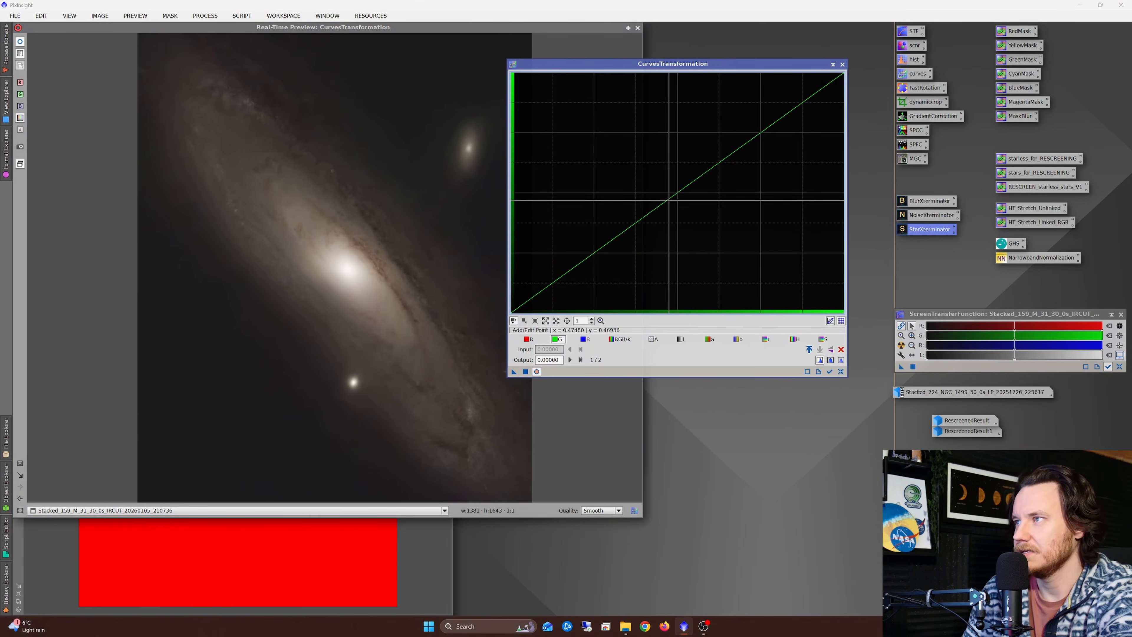
left_click(585, 339)
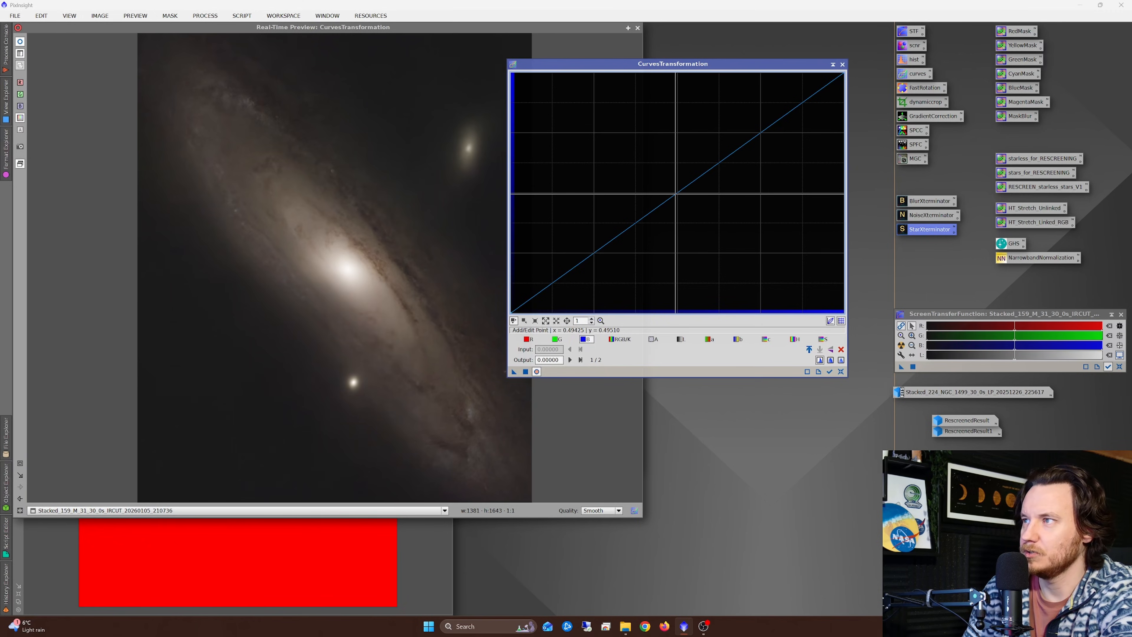
left_click_drag(673, 196, 673, 188)
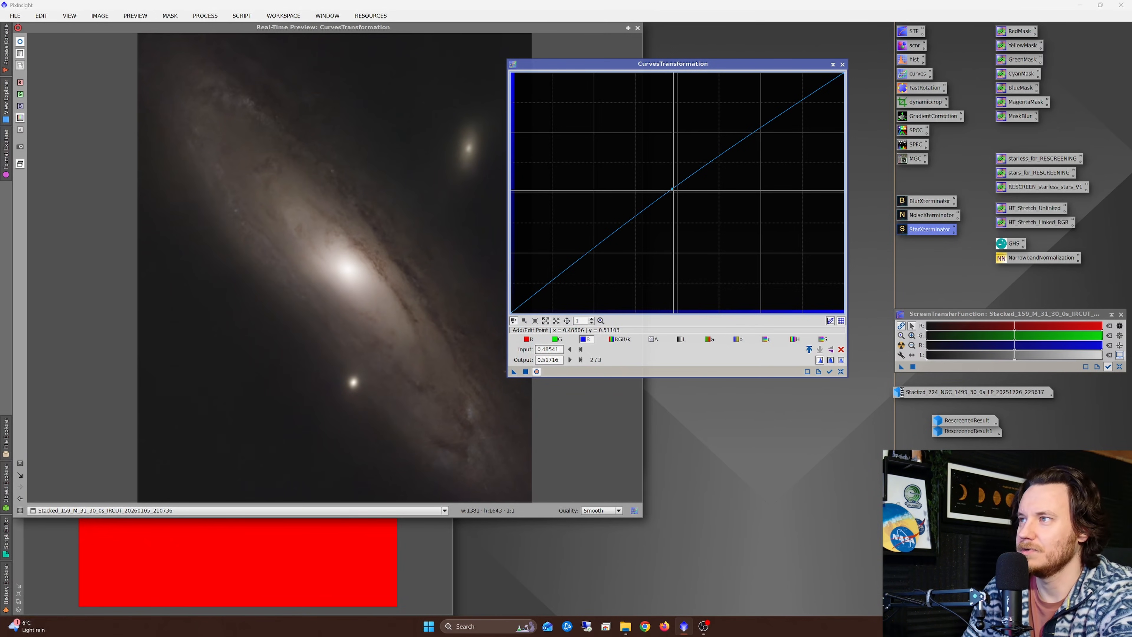
left_click_drag(672, 188, 668, 186)
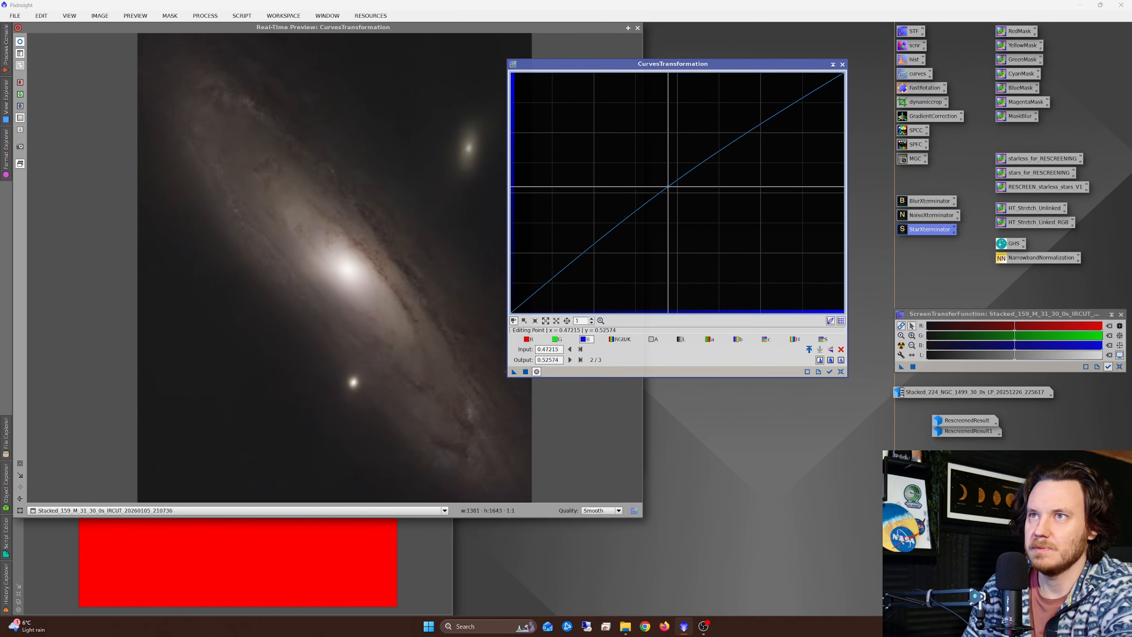
left_click(525, 372)
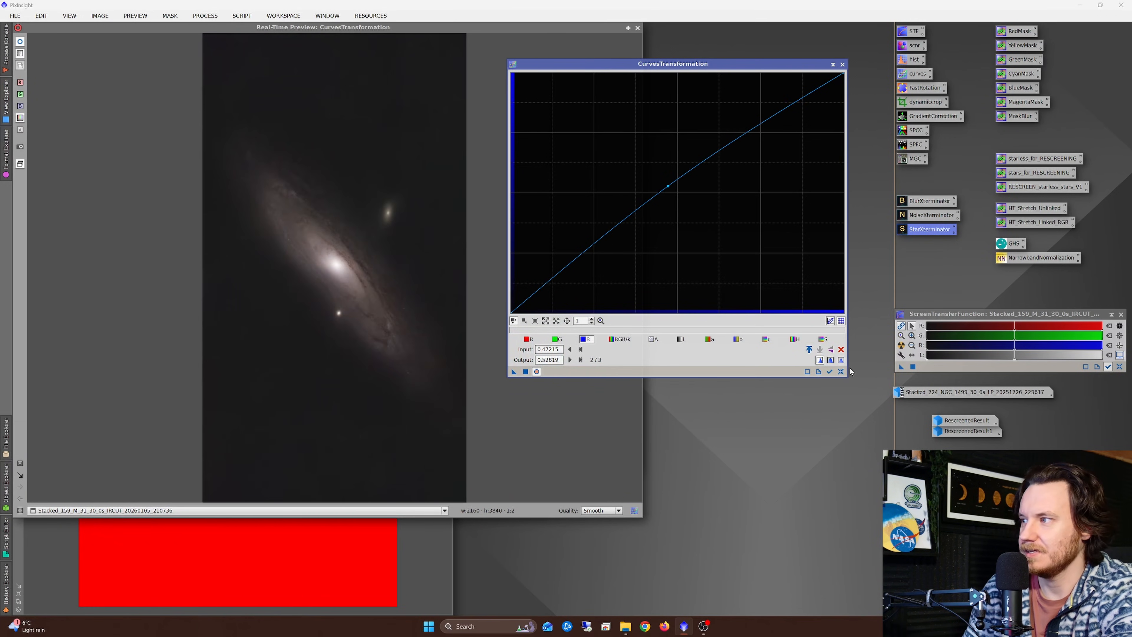
left_click(840, 372)
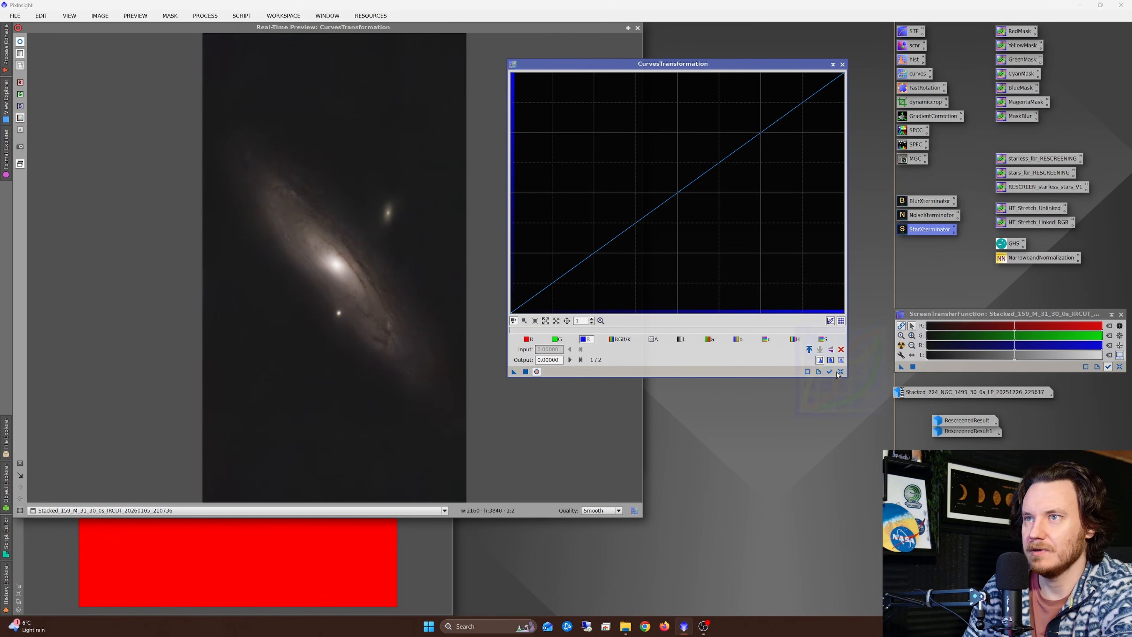
Step: Boost the galaxy's saturation with a curve point at input about 0.352, output about 0.668, apply it and reset the curves
left_click(823, 340)
left_click_drag(666, 199, 628, 152)
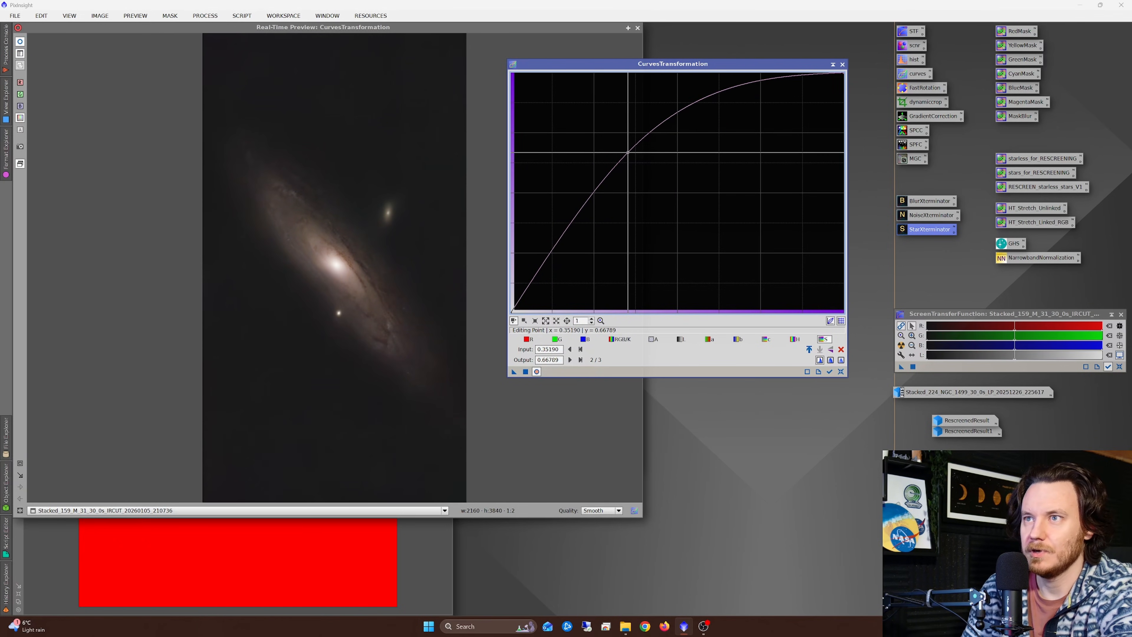
left_click(524, 373)
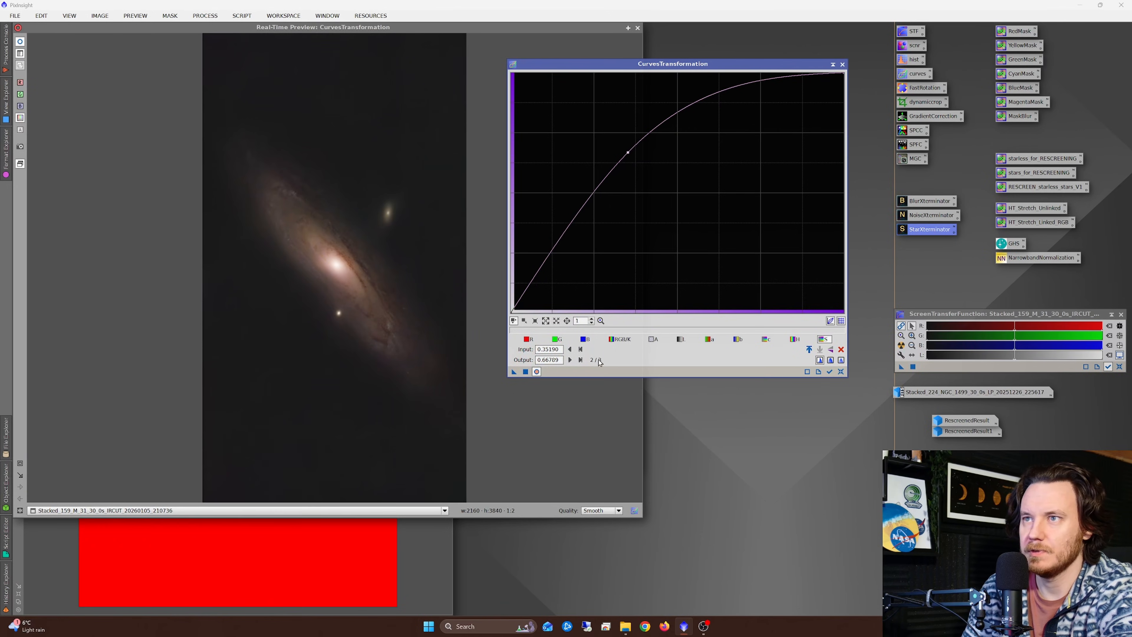
left_click(841, 372)
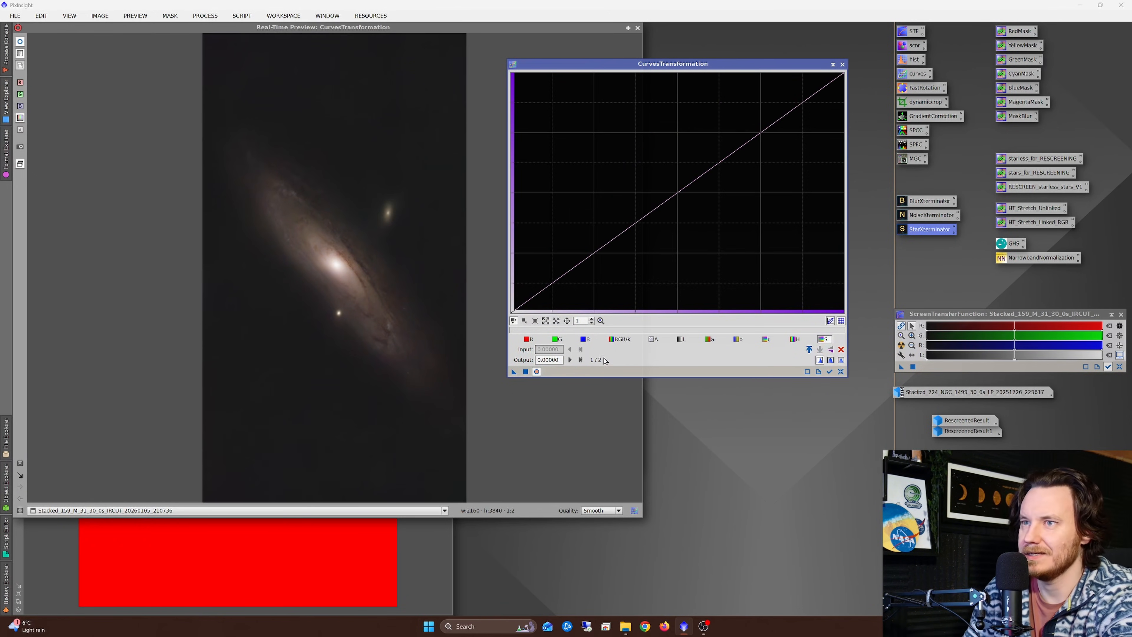
left_click(20, 463)
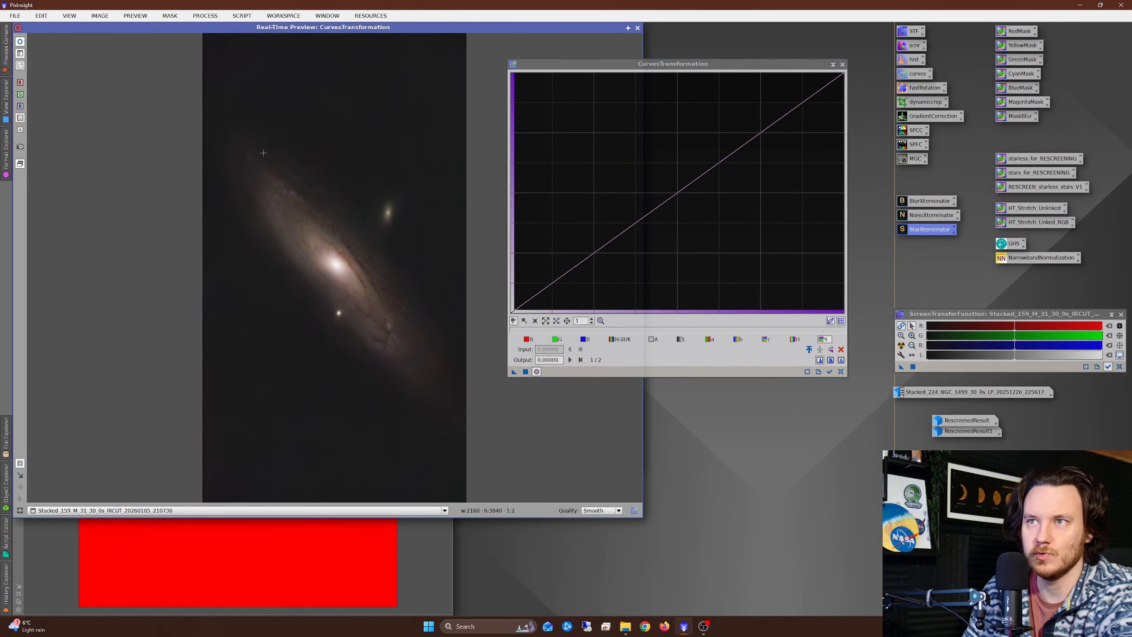
Step: Raise the blue curve, raise green to about 0.531 at input 0.485, apply both to the galaxy and reset the curves
left_click_drag(250, 147, 435, 391)
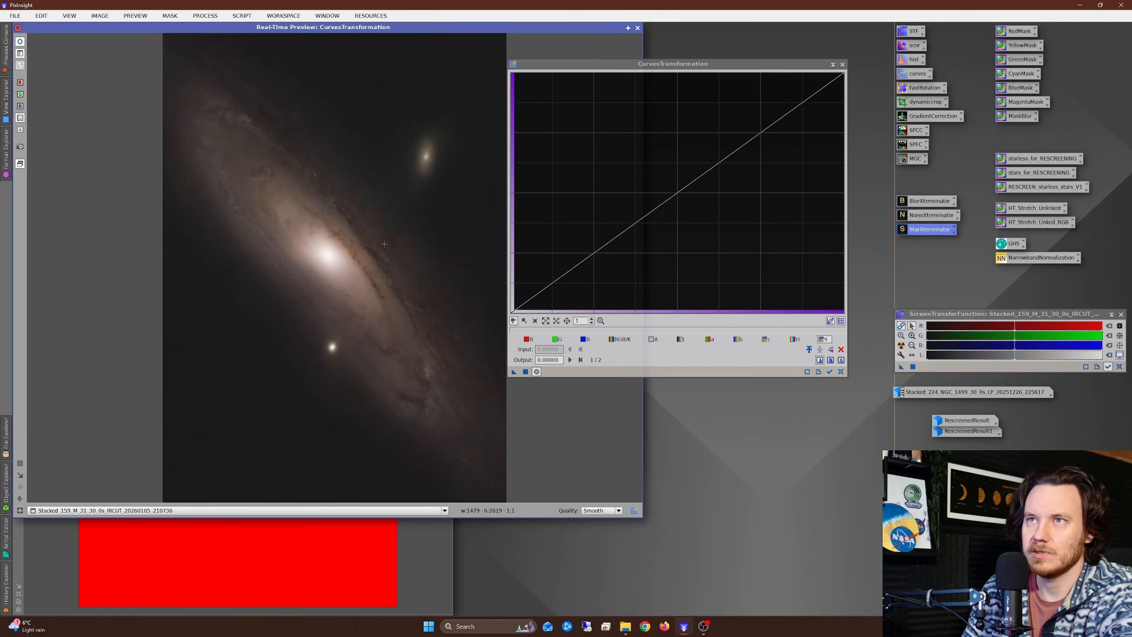
left_click(624, 339)
left_click_drag(229, 174, 235, 188)
left_click(581, 340)
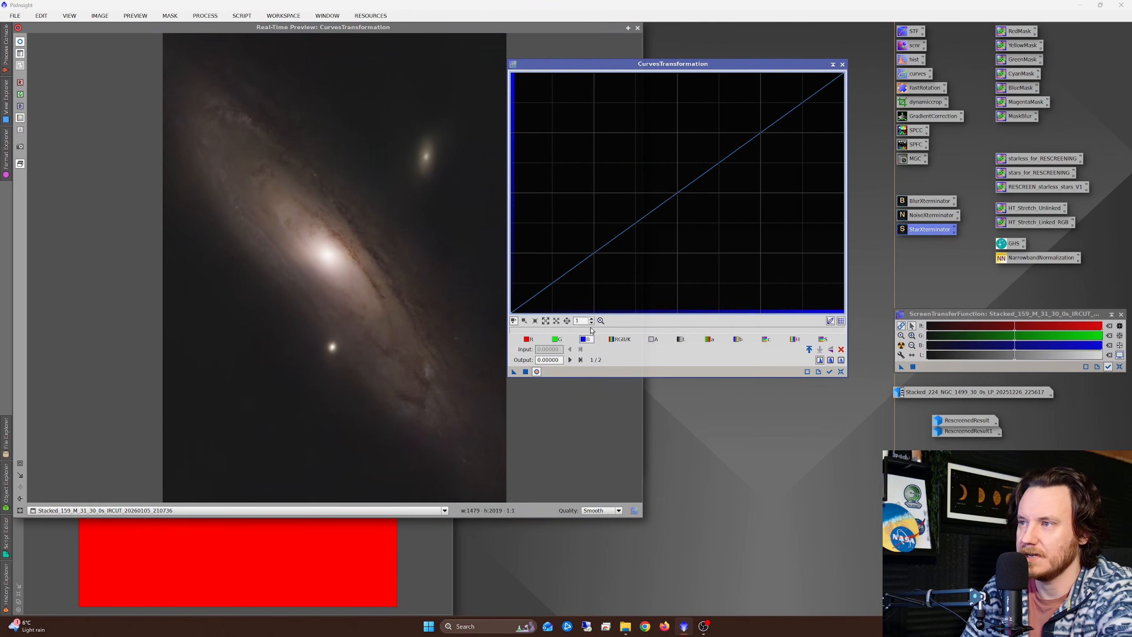
left_click_drag(678, 191, 672, 185)
left_click(557, 340)
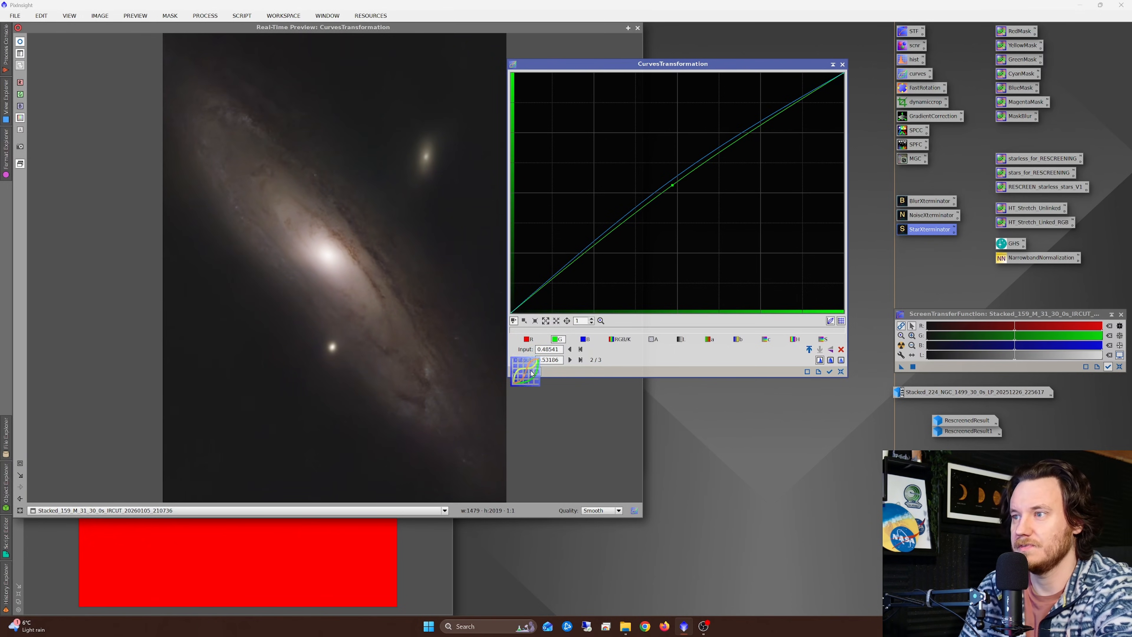
left_click(823, 339)
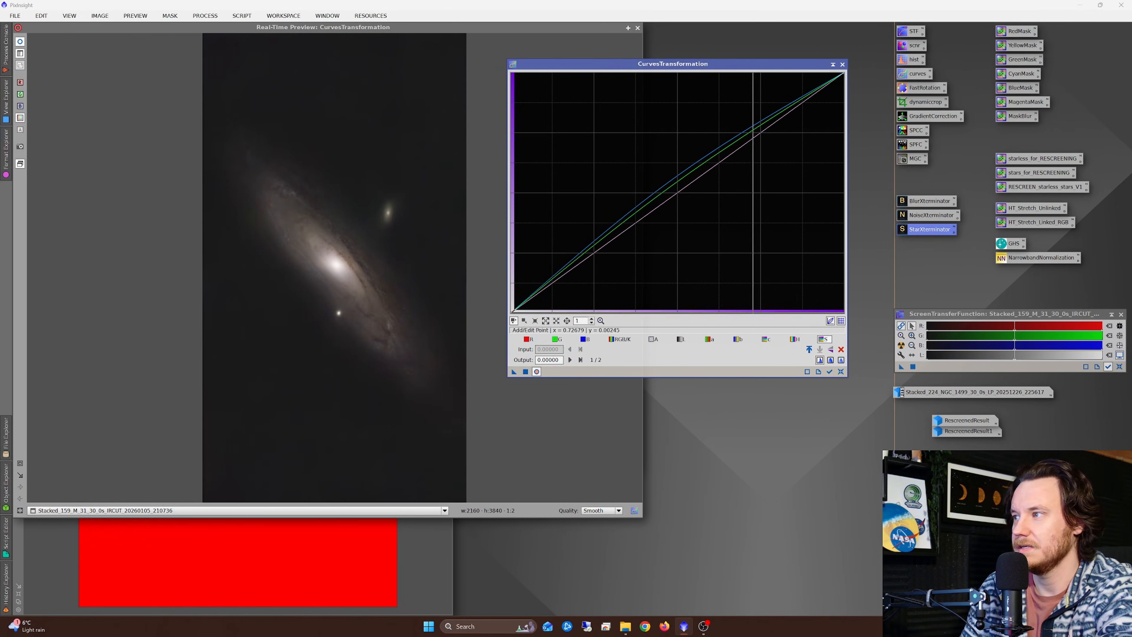
left_click(841, 372)
Step: Boost the galaxy's saturation with a curve point at input about 0.412, output about 0.653, apply it and reset the curves
left_click_drag(677, 193, 647, 156)
left_click(525, 373)
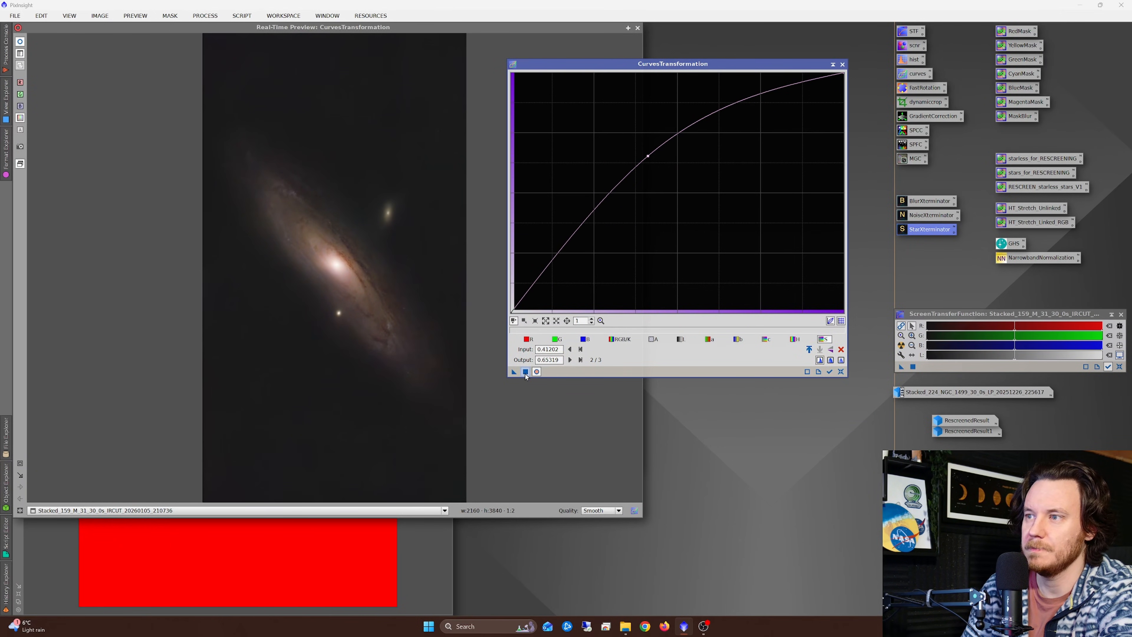
left_click(526, 373)
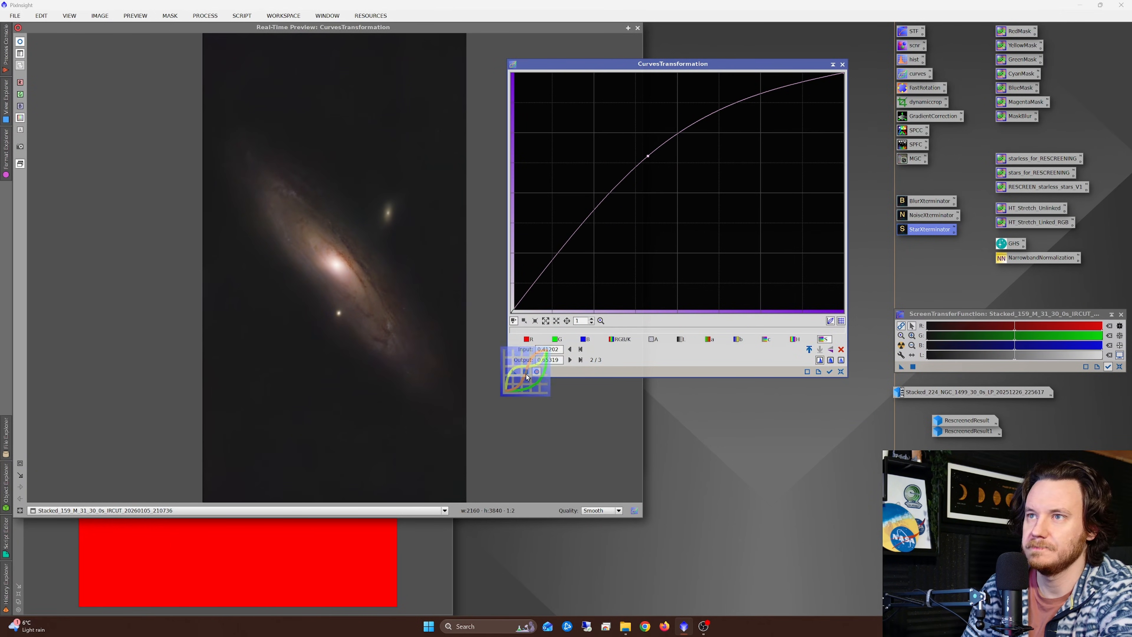
left_click(841, 372)
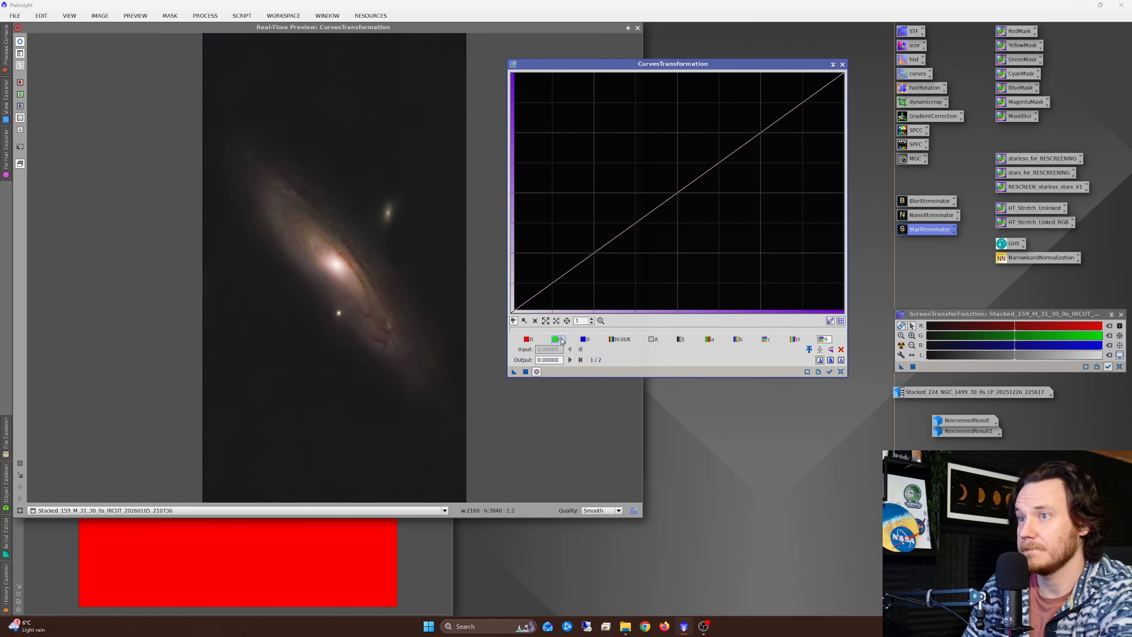
Step: Brighten the galaxy with RGB/K curve points at about 0.517/0.645 and 0.162/0.201, compare before and after, apply and reset the curves
left_click(627, 340)
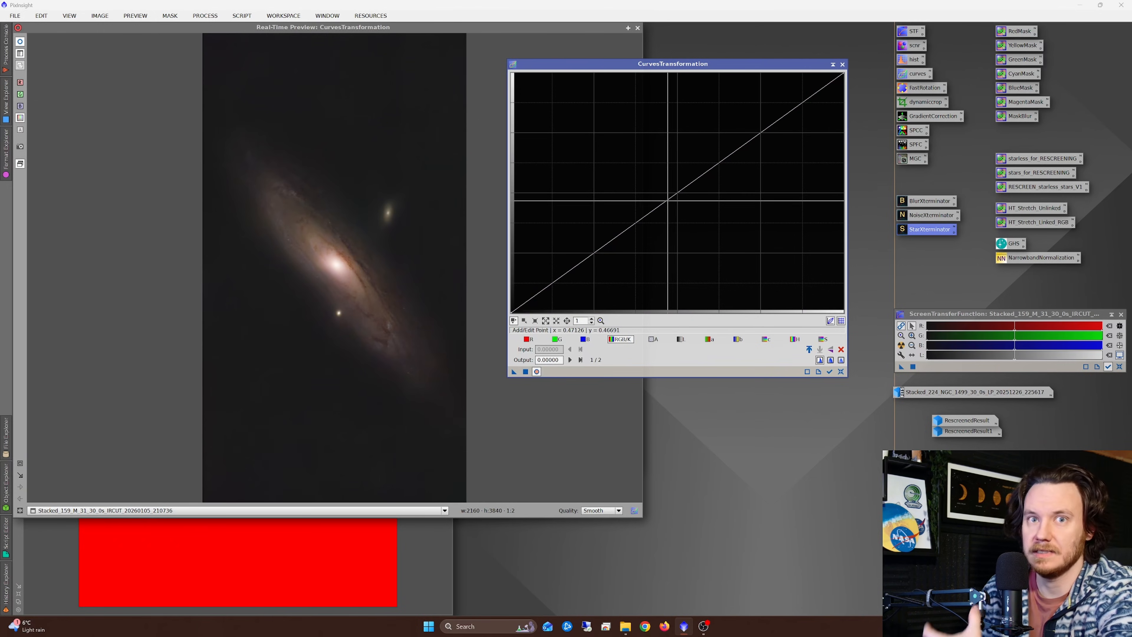
left_click_drag(681, 190, 683, 157)
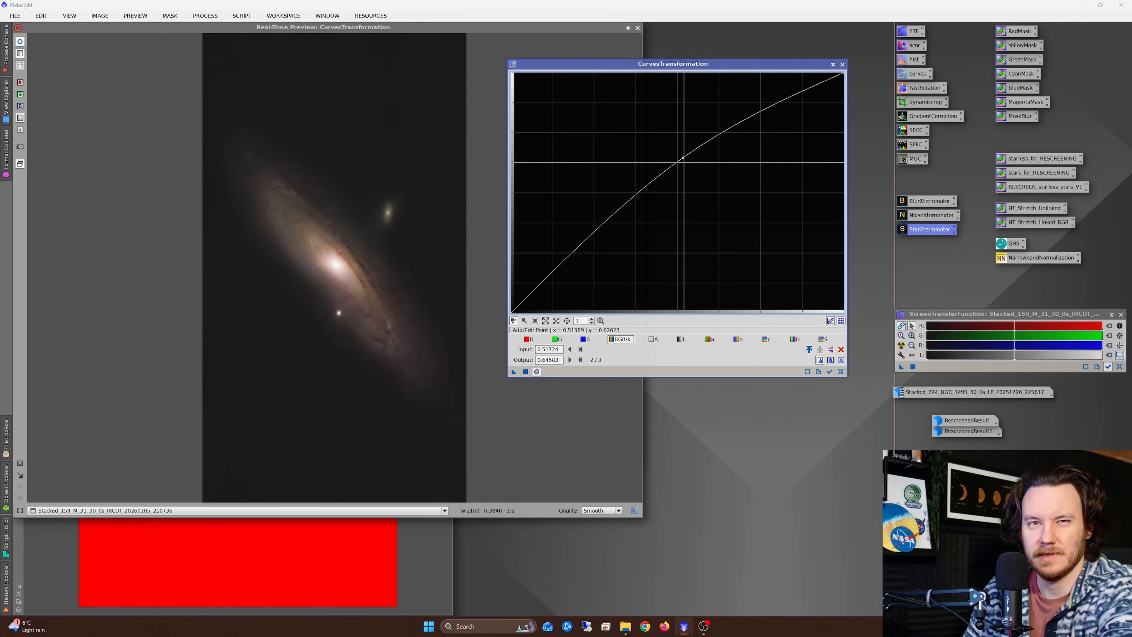
left_click_drag(566, 265, 564, 265)
left_click(21, 43)
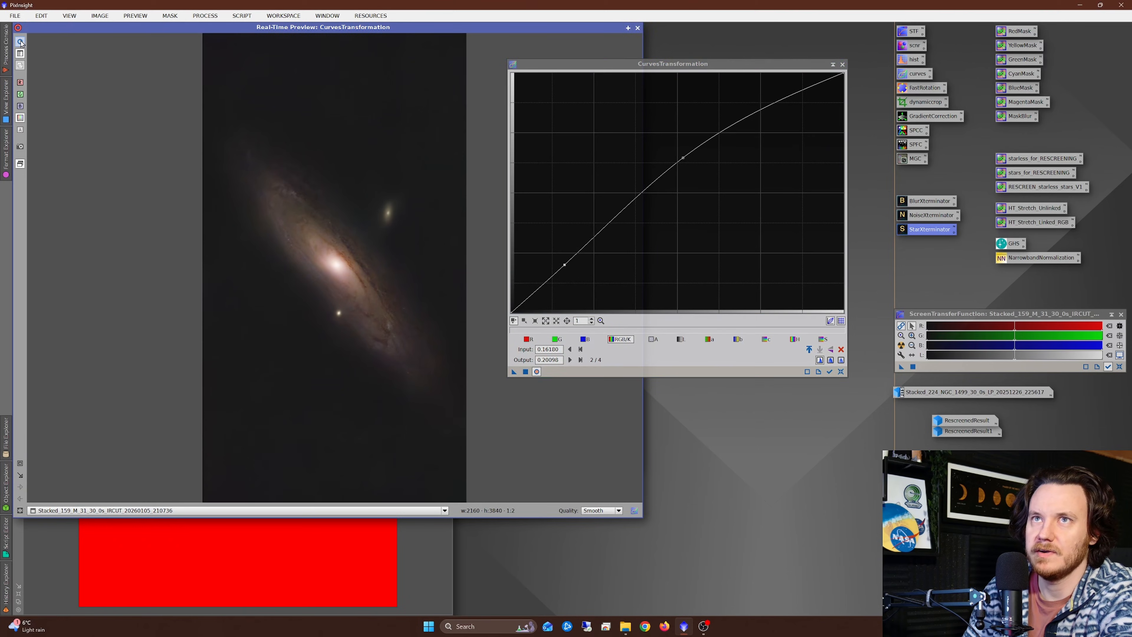
left_click(21, 42)
left_click(21, 43)
left_click(21, 42)
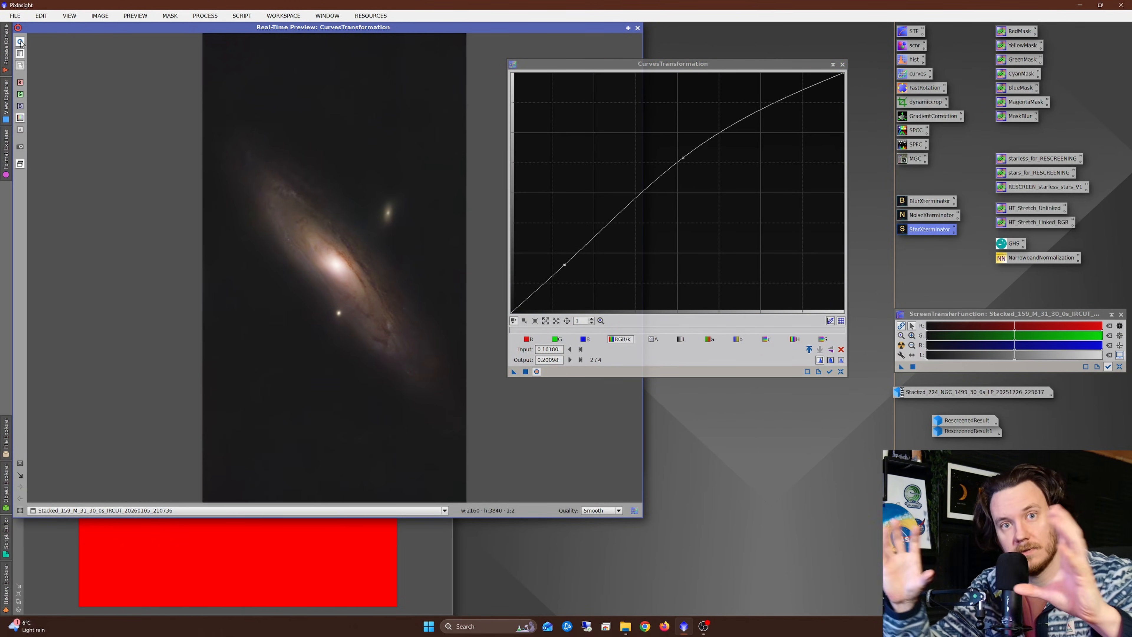
left_click(526, 372)
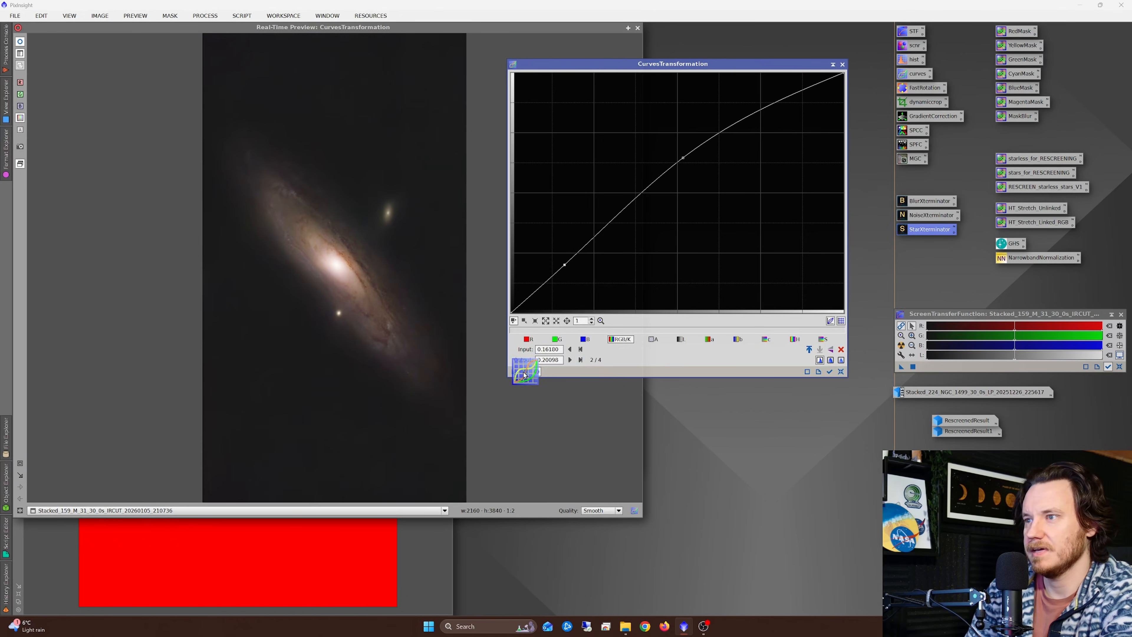
left_click(840, 372)
Step: Close the curves tool, the real-time preview and the unsaved galaxy mask, and check the unmasked starless M 31 image
left_click(843, 65)
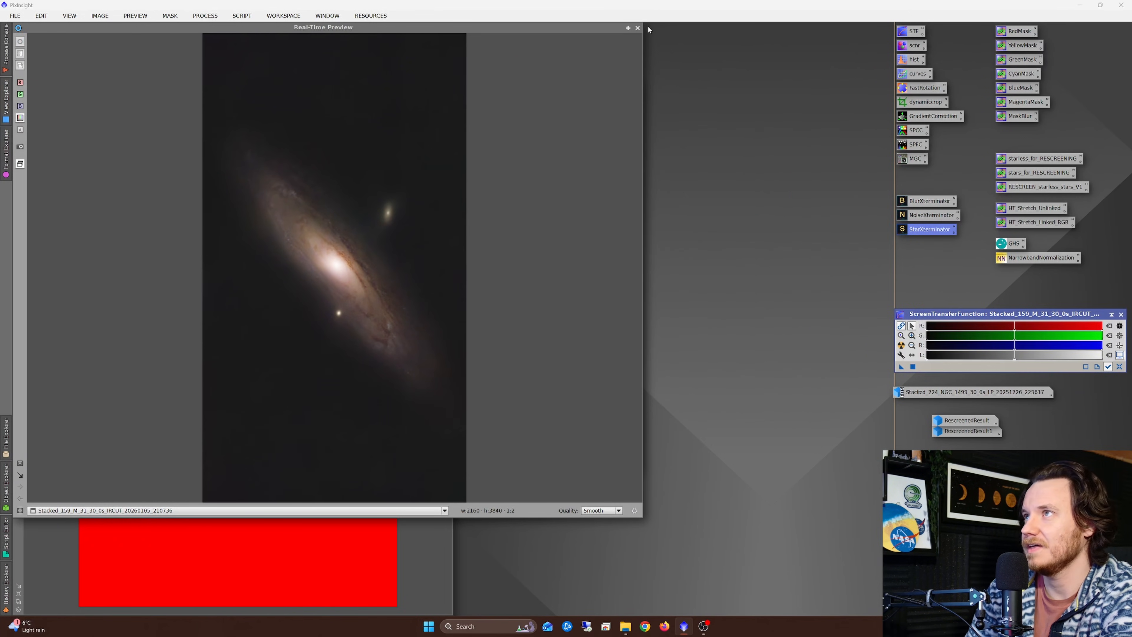
left_click(638, 28)
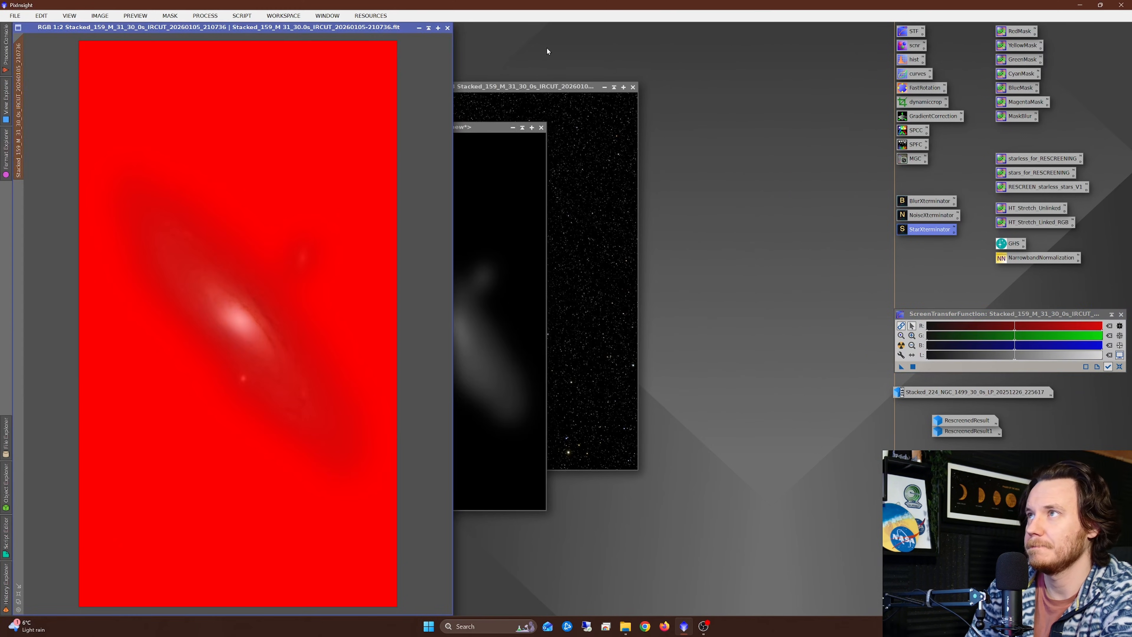
left_click(541, 128)
left_click(587, 344)
scroll(210, 307, "up", 1)
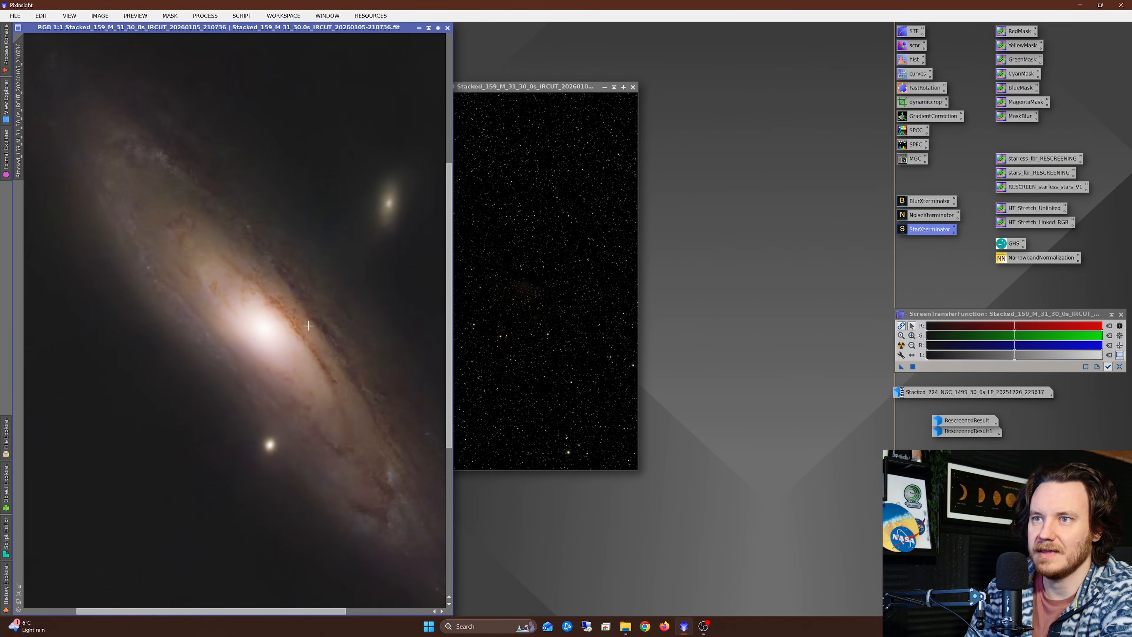
scroll(313, 353, "down", 1)
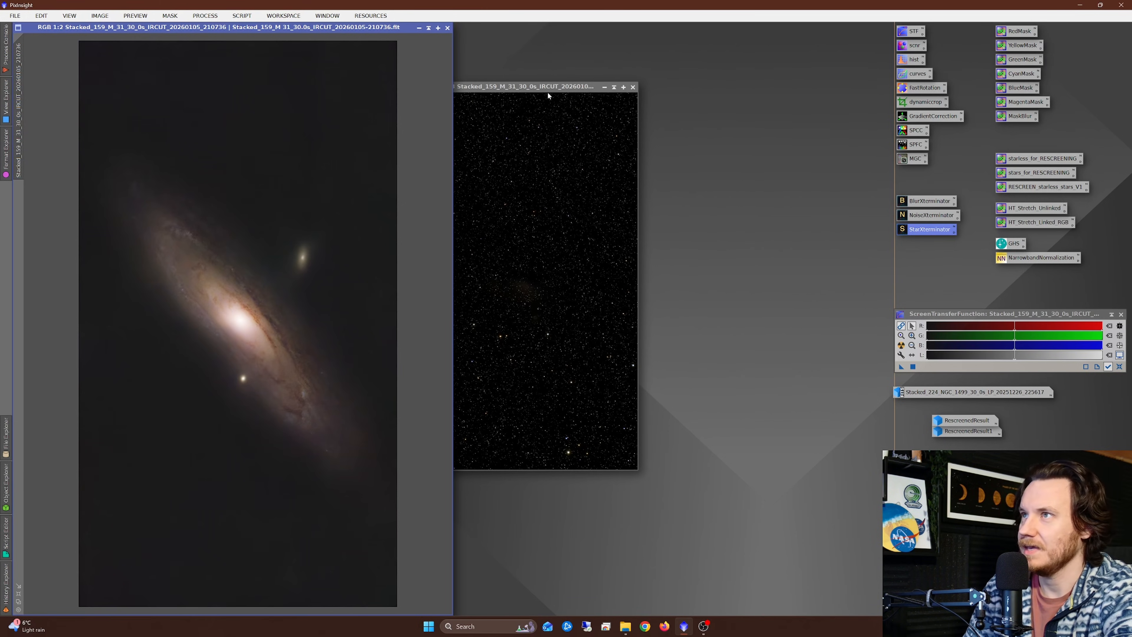
Step: Run the starless, stars and rescreen PixelMath processes on the M 31 images to recombine galaxy and stars, and inspect the result
left_click_drag(548, 95, 646, 97)
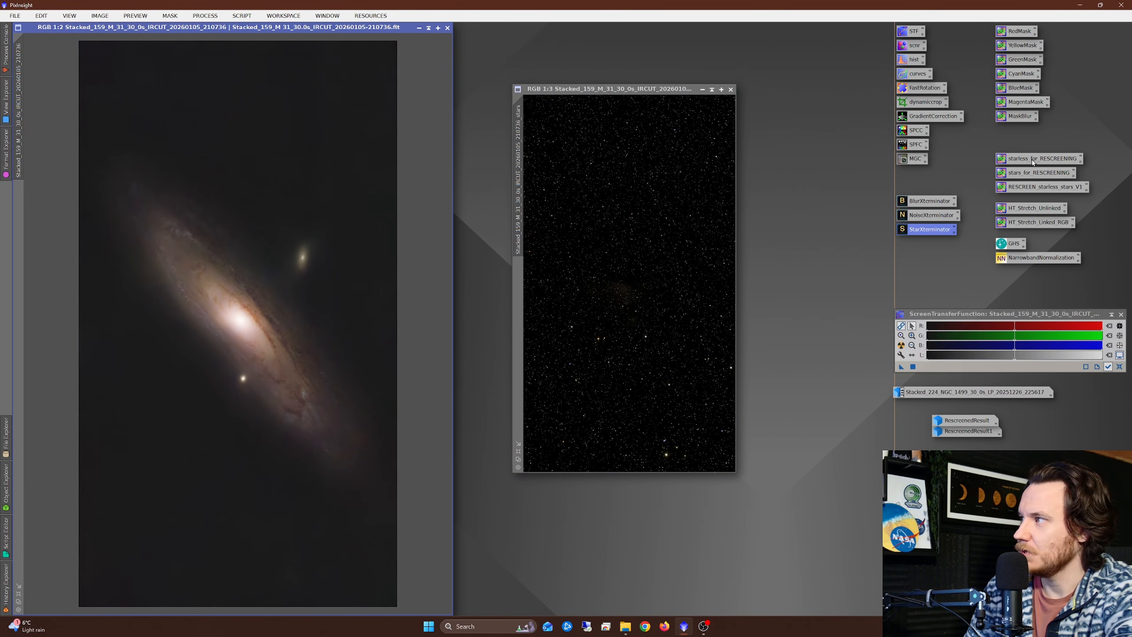
left_click_drag(1029, 160, 260, 187)
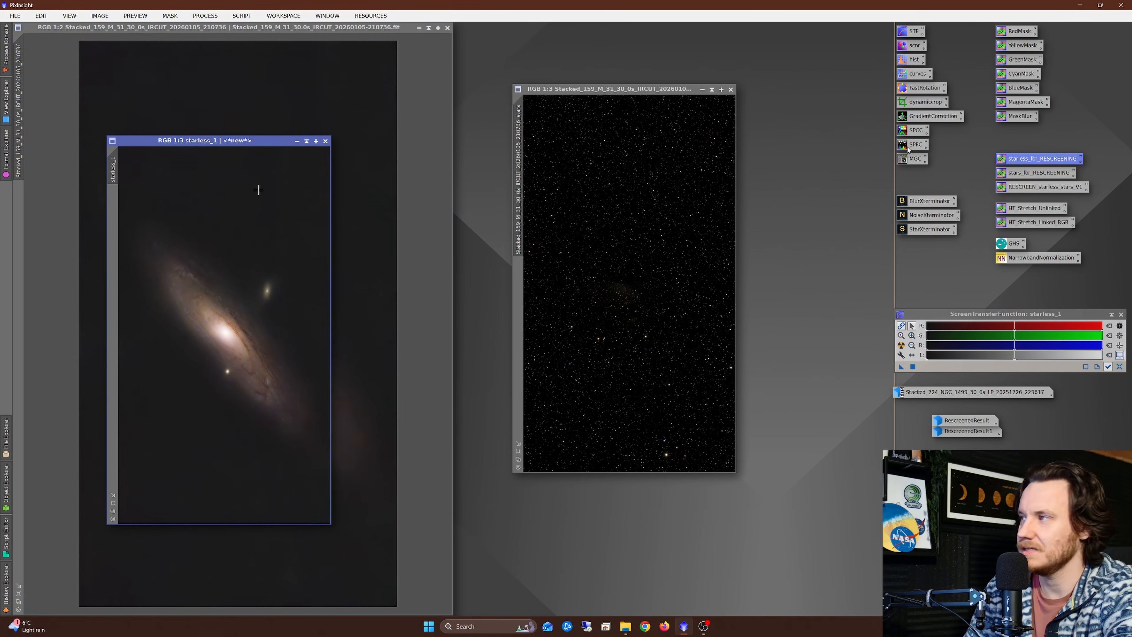
left_click_drag(1037, 174, 619, 206)
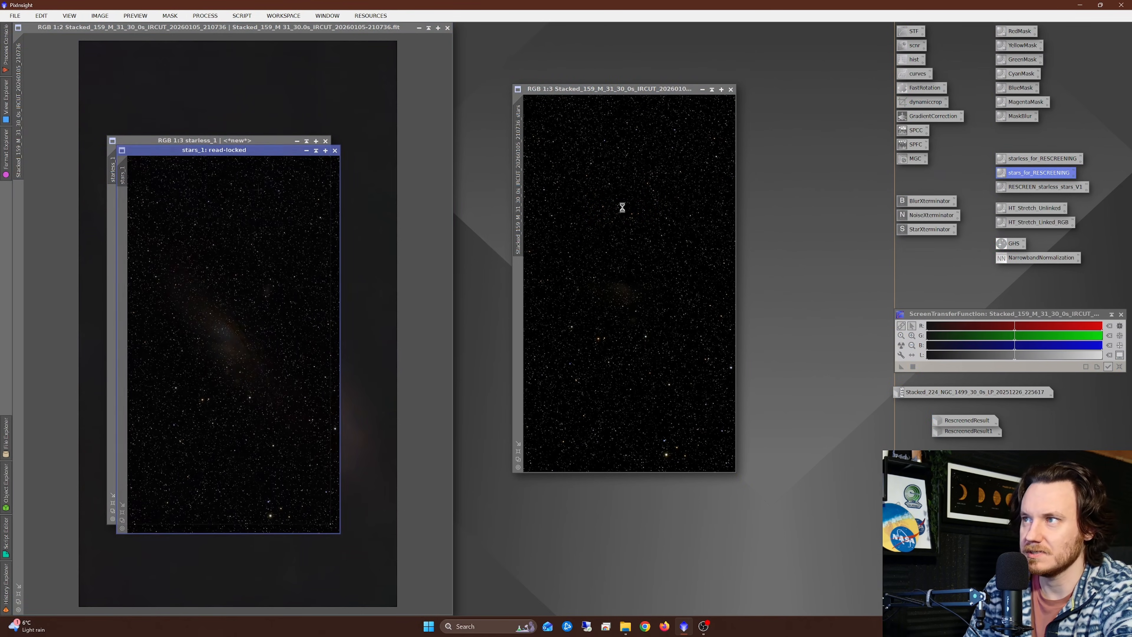
left_click_drag(1042, 188, 246, 277)
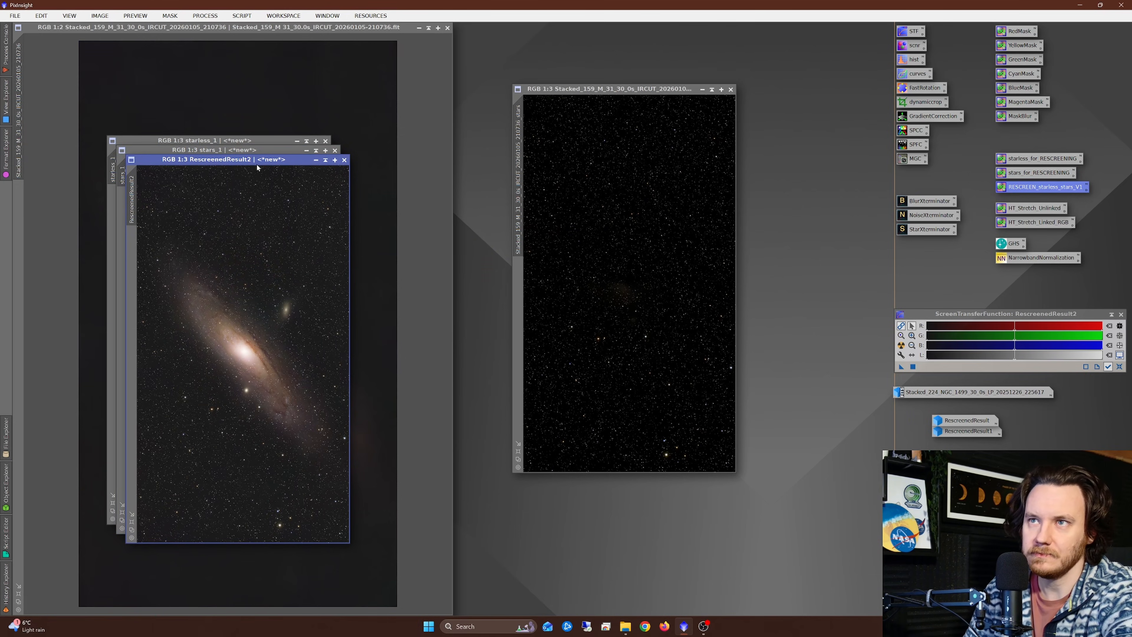
left_click_drag(256, 166, 366, 127)
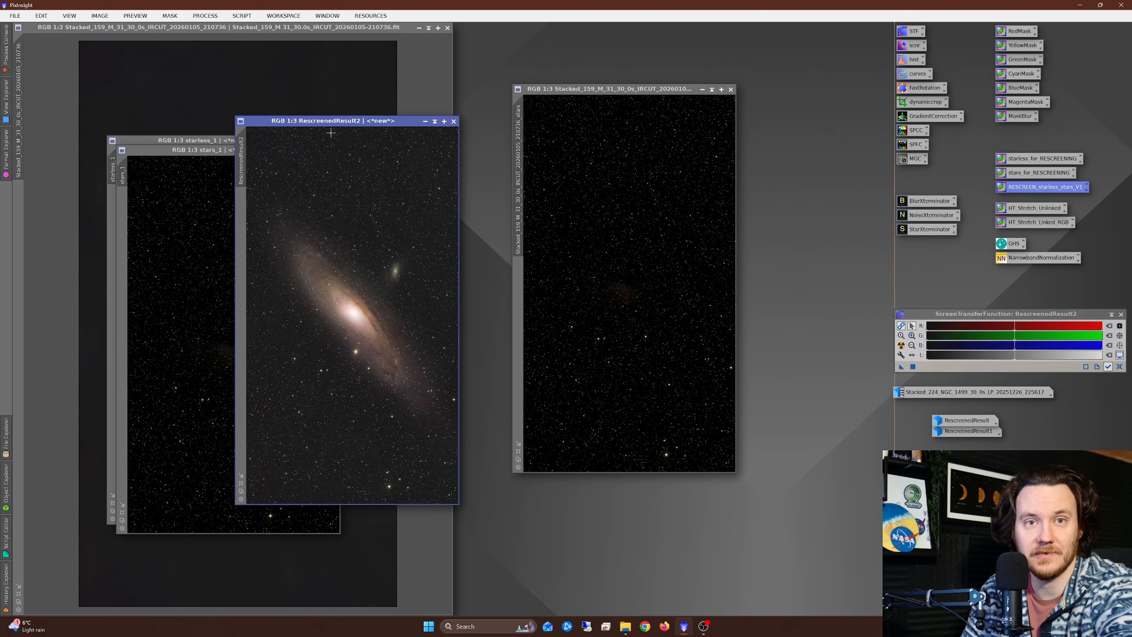
scroll(359, 292, "up", 2)
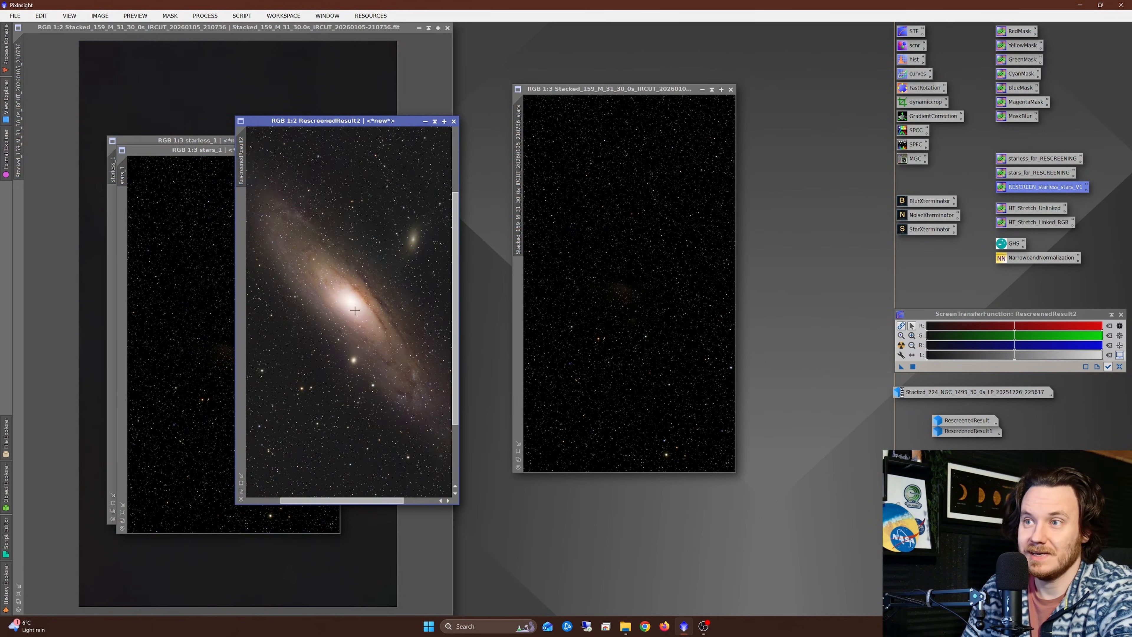
scroll(371, 320, "down", 1)
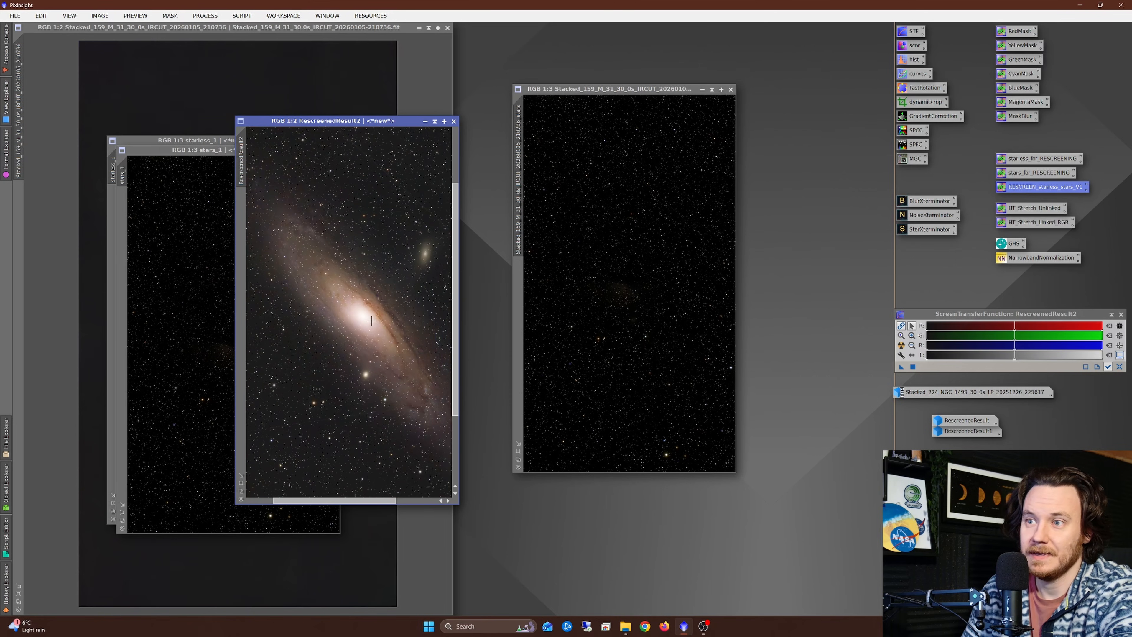
scroll(414, 399, "up", 2)
scroll(408, 400, "down", 1)
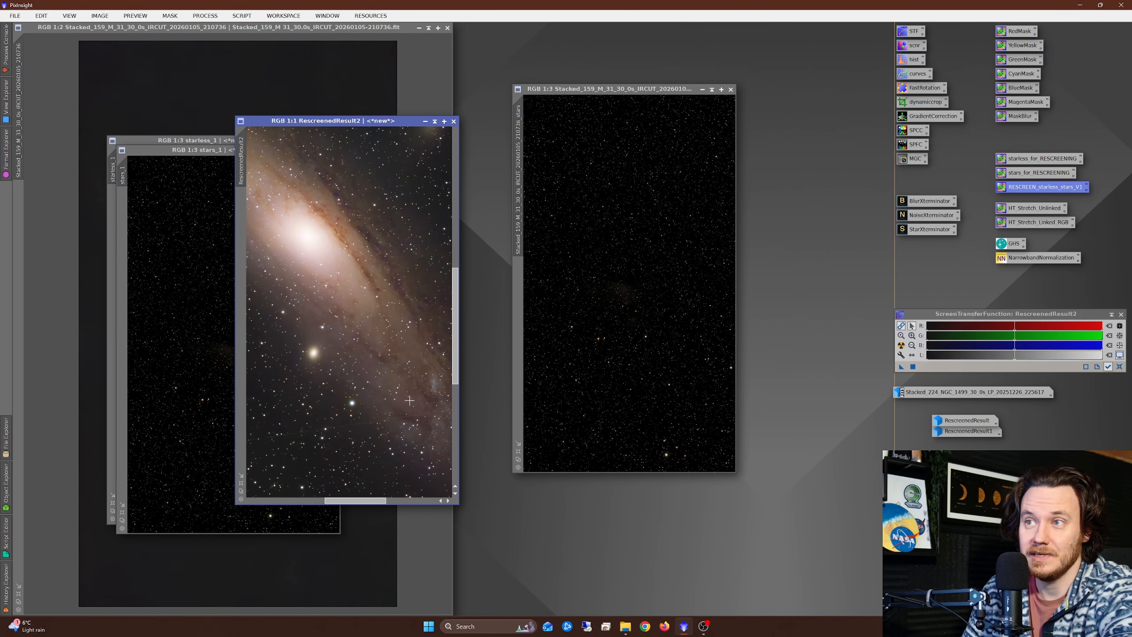
scroll(407, 400, "down", 1)
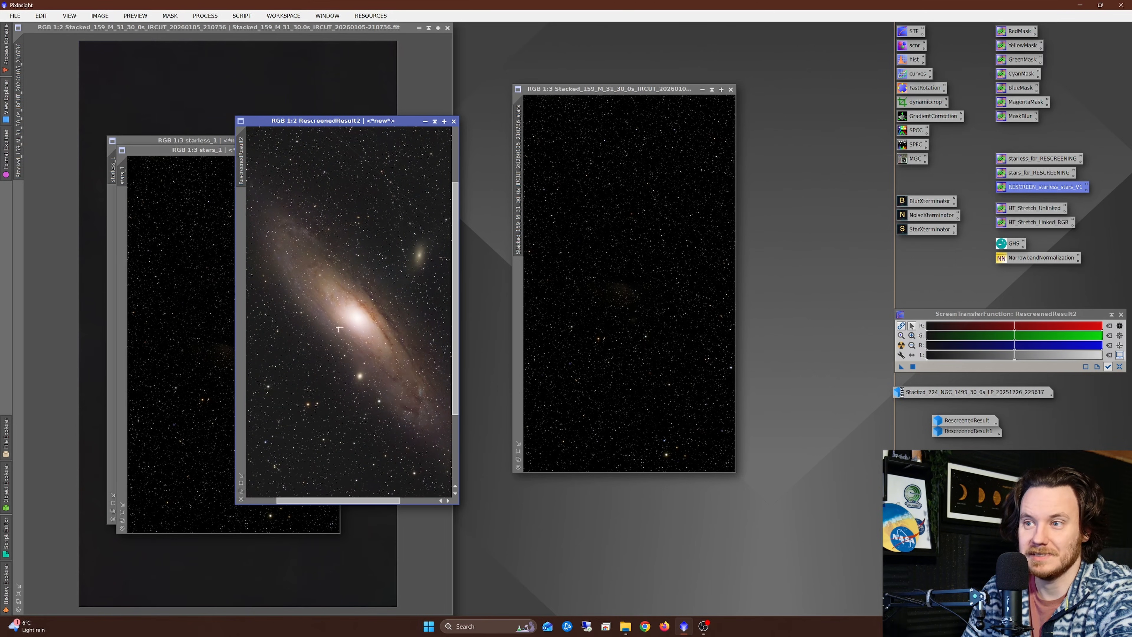
Step: Close the original starless and stars M 31 images and the temporary starless_1 and stars_1 copies without saving
left_click(448, 27)
left_click(587, 336)
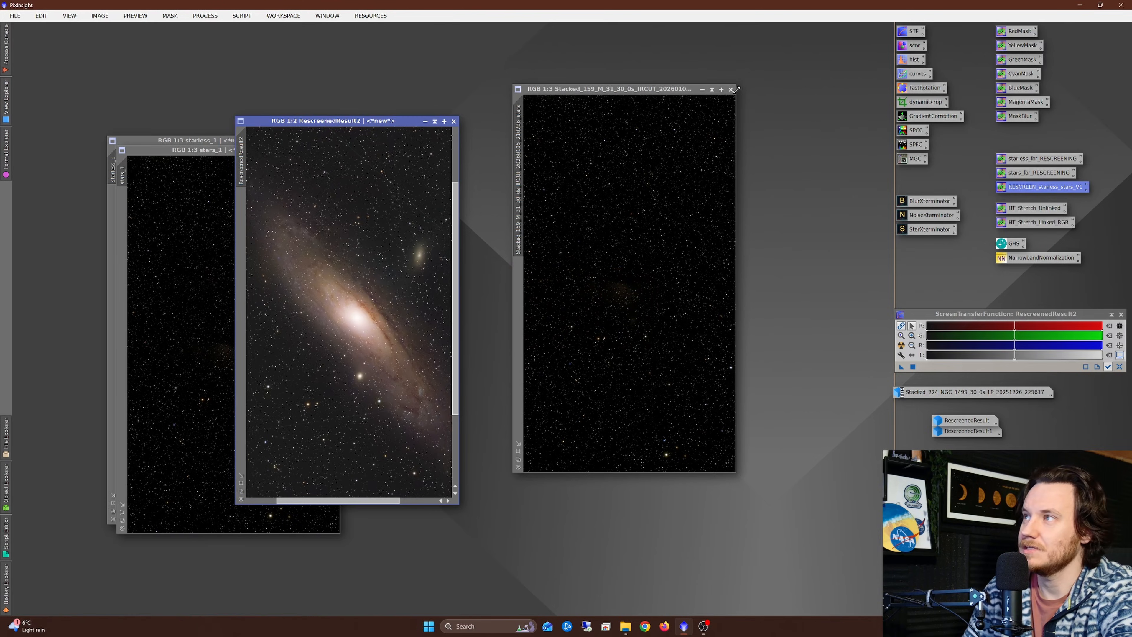
left_click(731, 90)
left_click(191, 204)
left_click(336, 151)
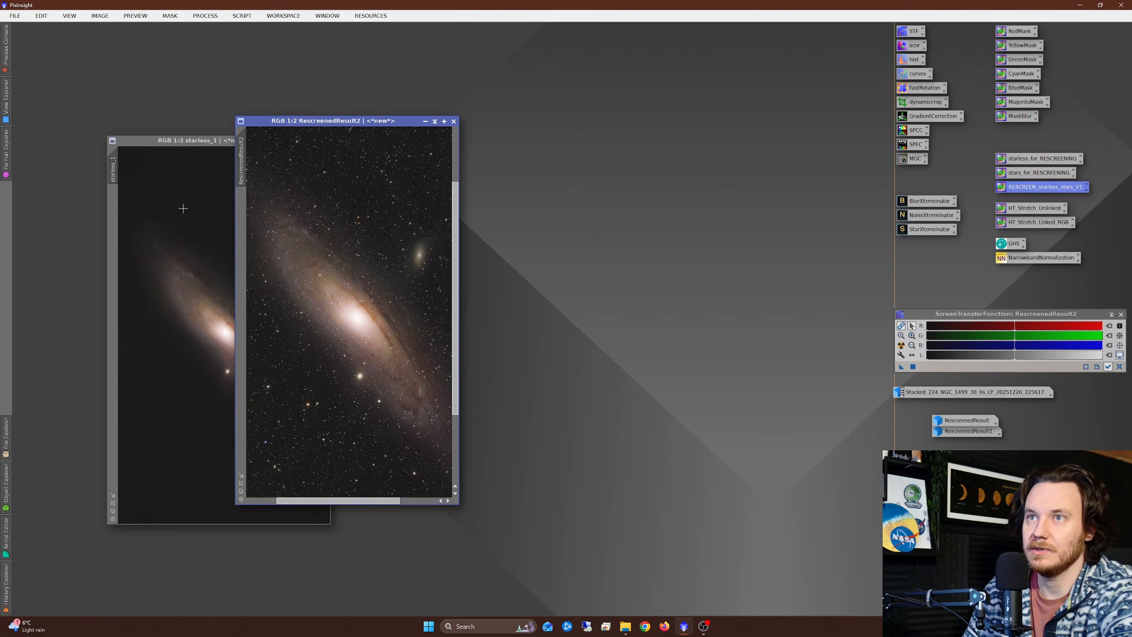
left_click(194, 204)
left_click(326, 142)
Step: Fit the recombined M 31 image to the workspace, minimise it and park its icon near the other rescreened results
left_click_drag(340, 123, 223, 91)
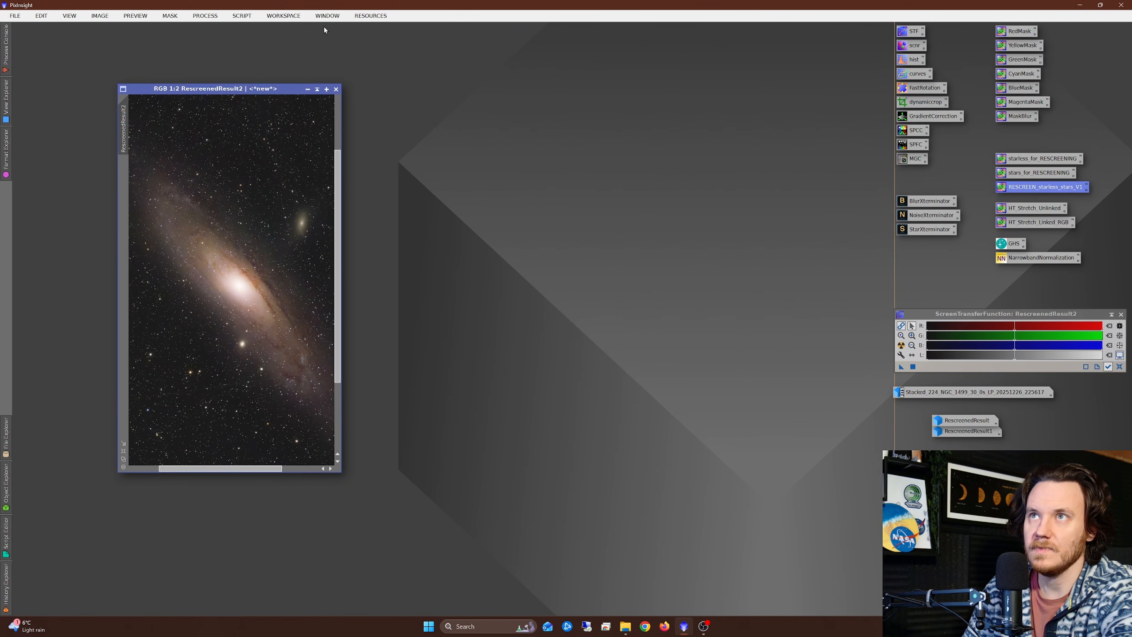
left_click(327, 16)
left_click(345, 54)
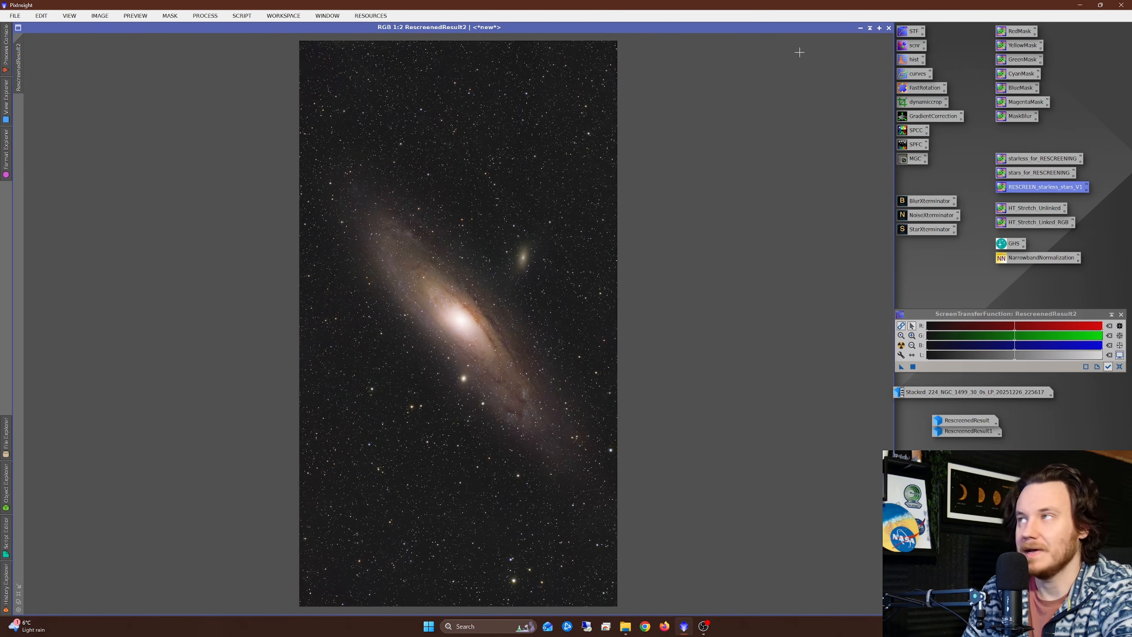
left_click(860, 28)
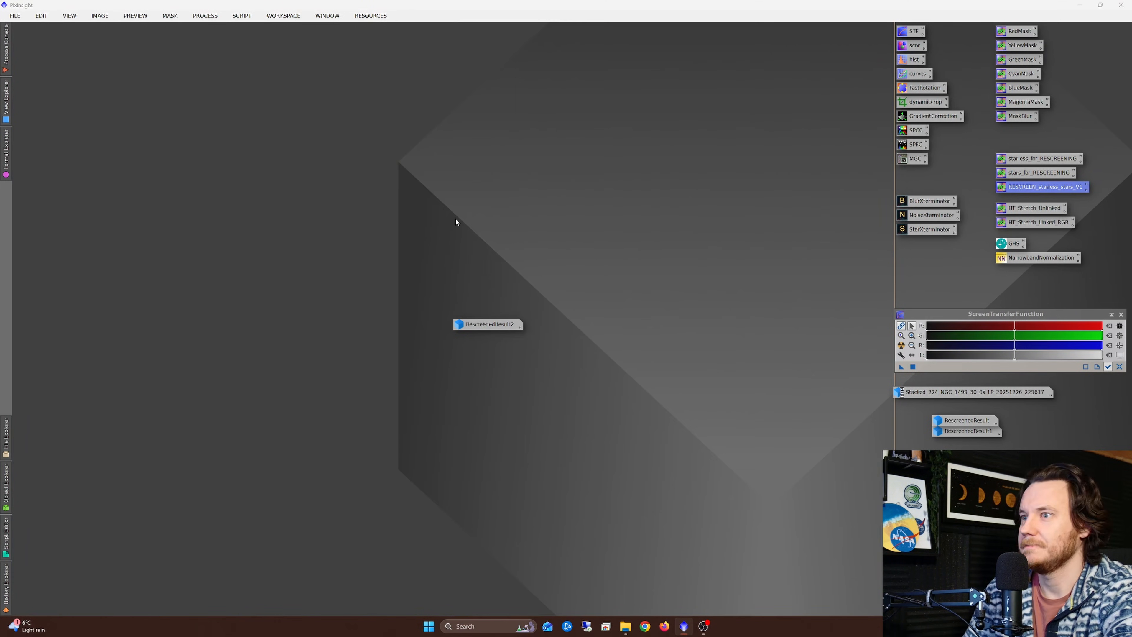
left_click_drag(484, 319, 906, 443)
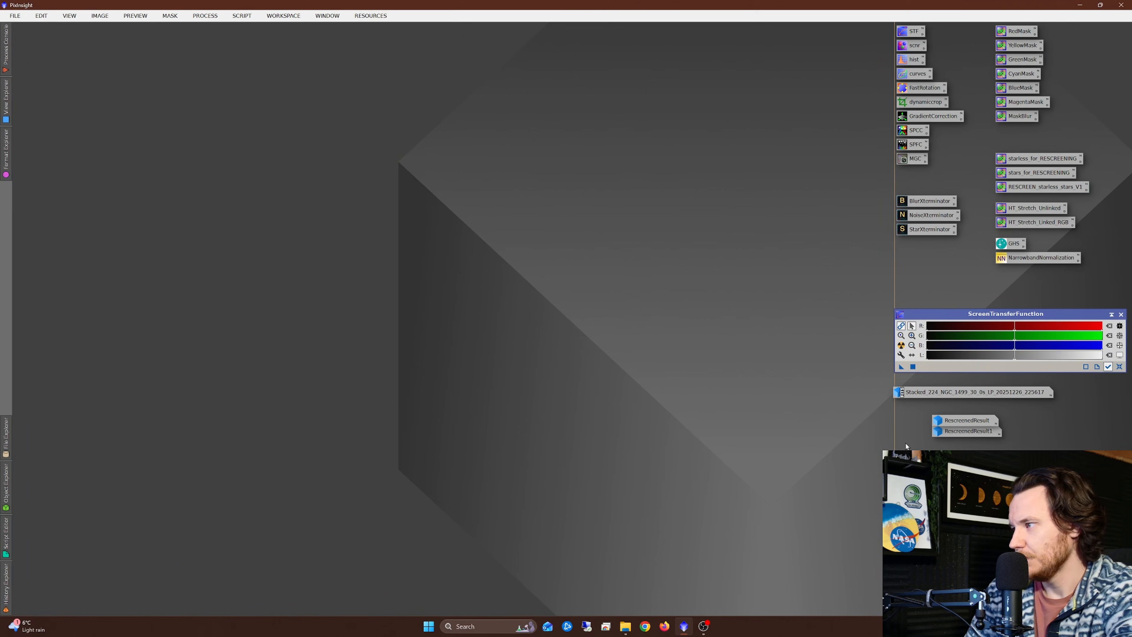
Step: Restore the minimised stacked NGC 1499 narrowband image, auto-stretch its display and look over the nebula
double_click(930, 392)
left_click_drag(727, 30, 288, 32)
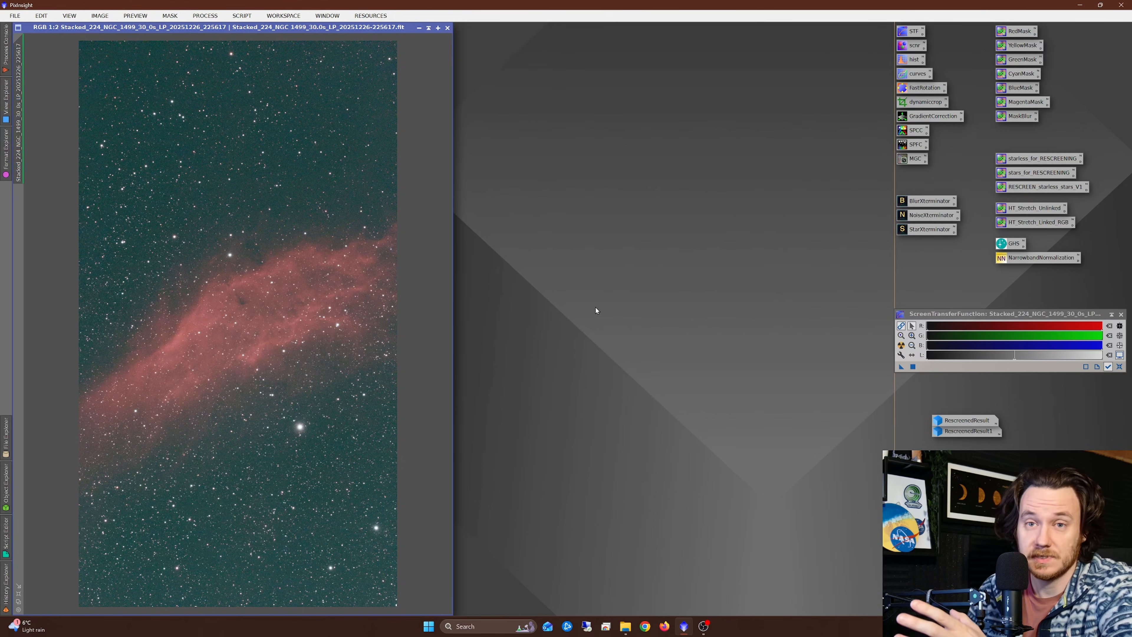
left_click(901, 346)
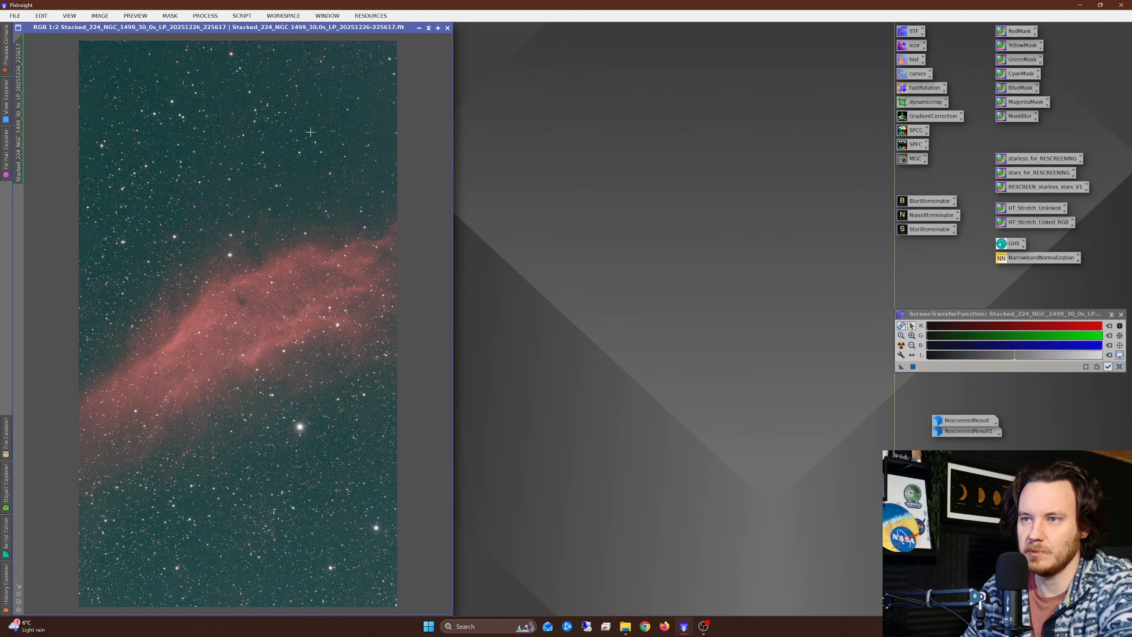
scroll(310, 132, "down", 9)
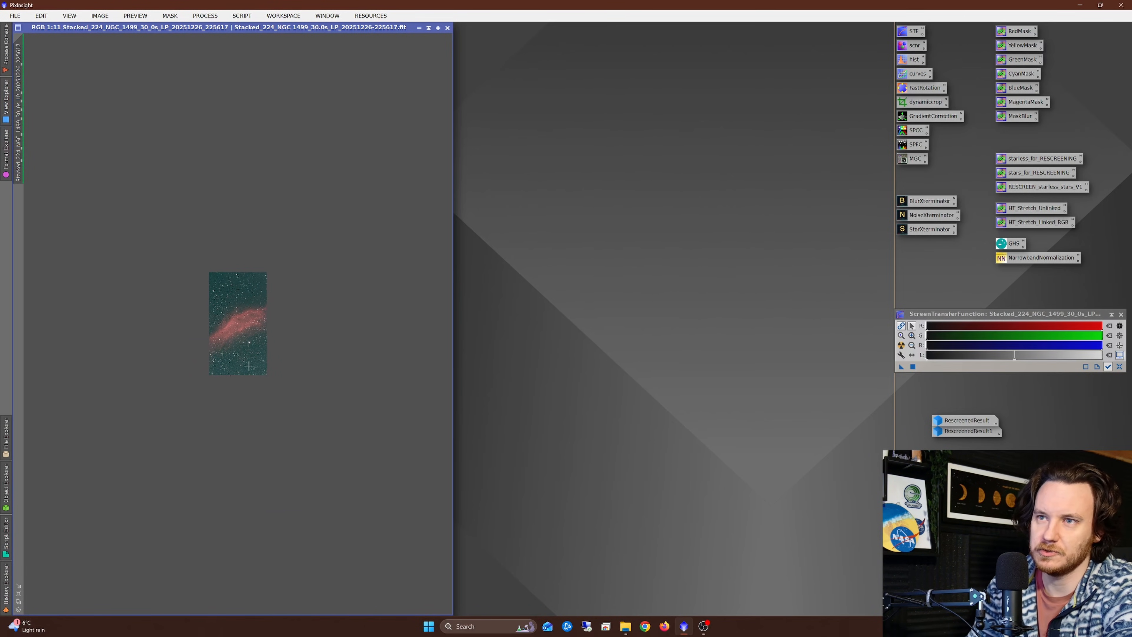
scroll(251, 364, "up", 9)
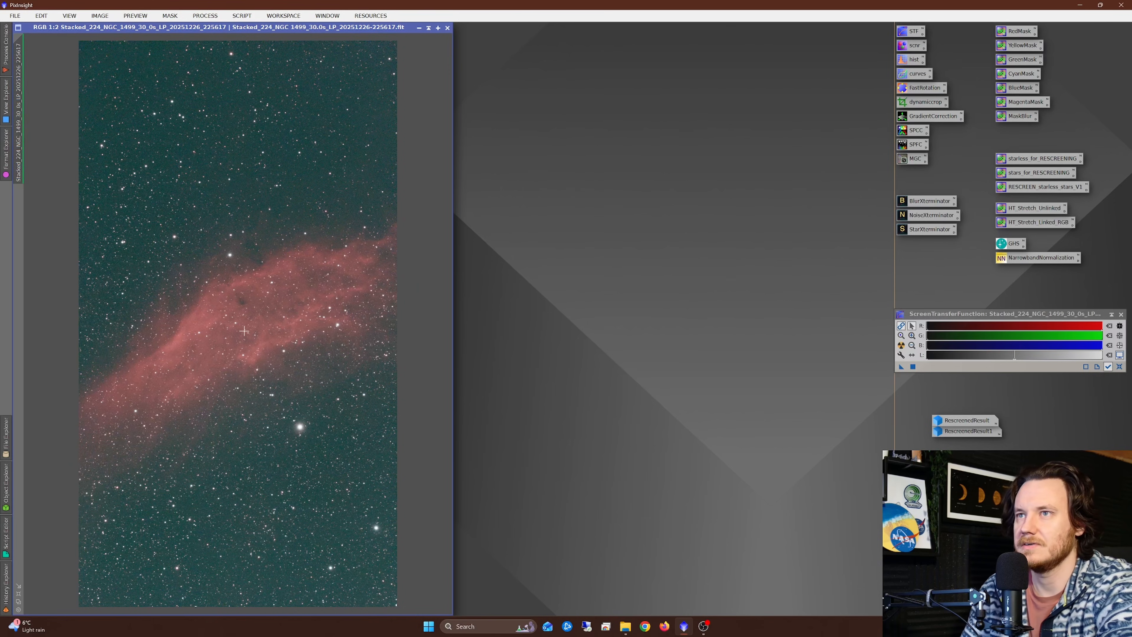
Step: Apply BlurXTerminator to the NGC 1499 image with 0.50 star sharpening, 0.50 nonstellar sharpening and automatic PSF, and close the process
double_click(925, 203)
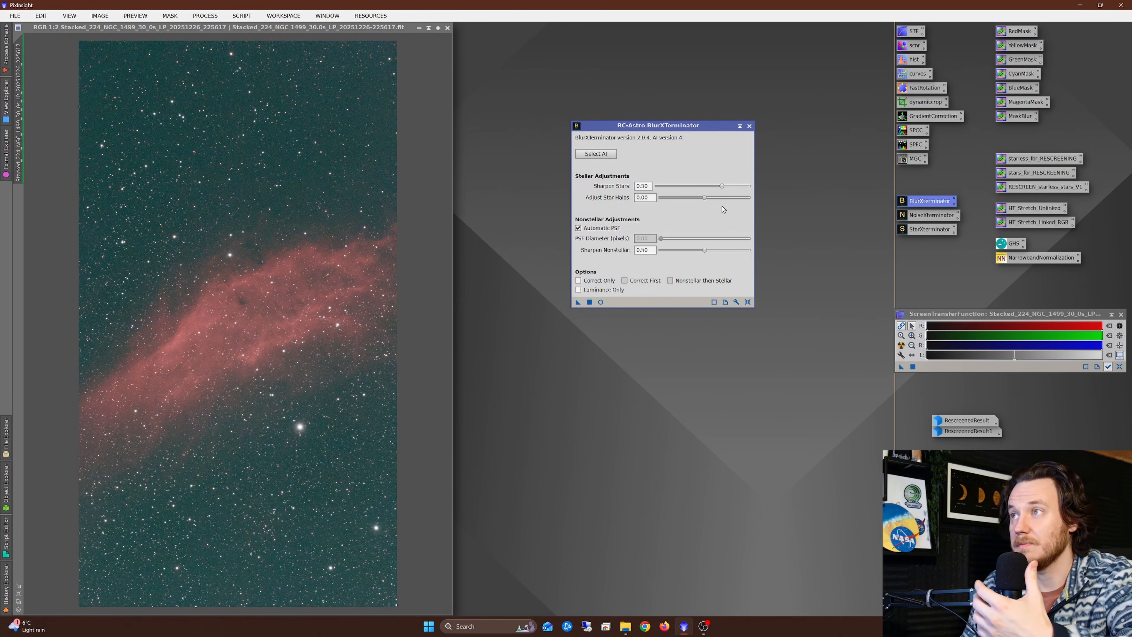
left_click_drag(577, 302, 248, 296)
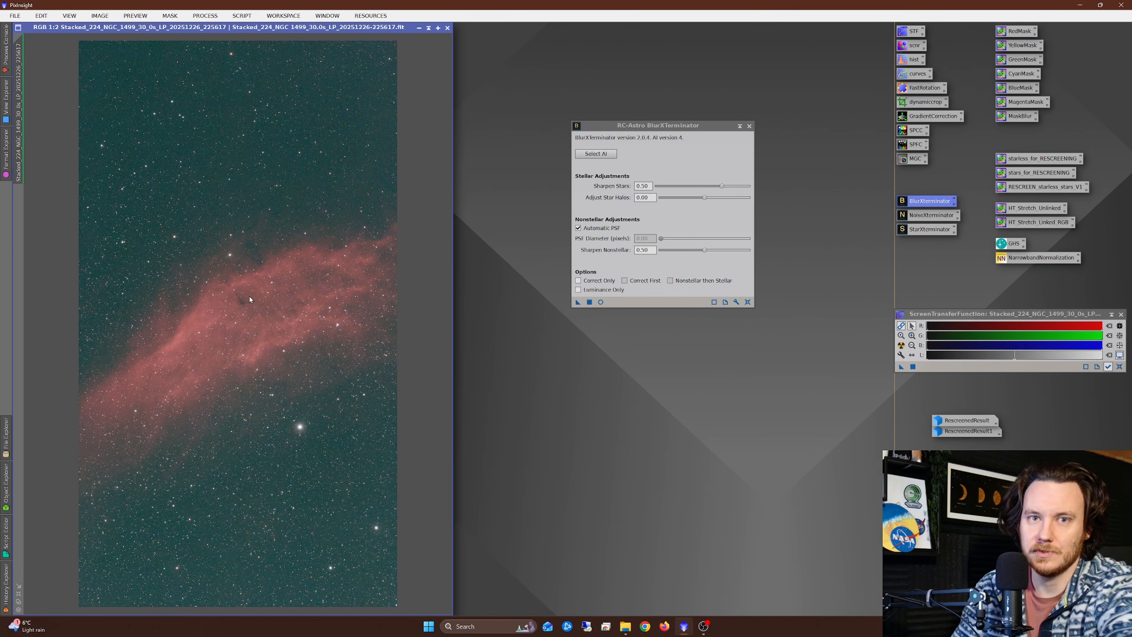
left_click(749, 127)
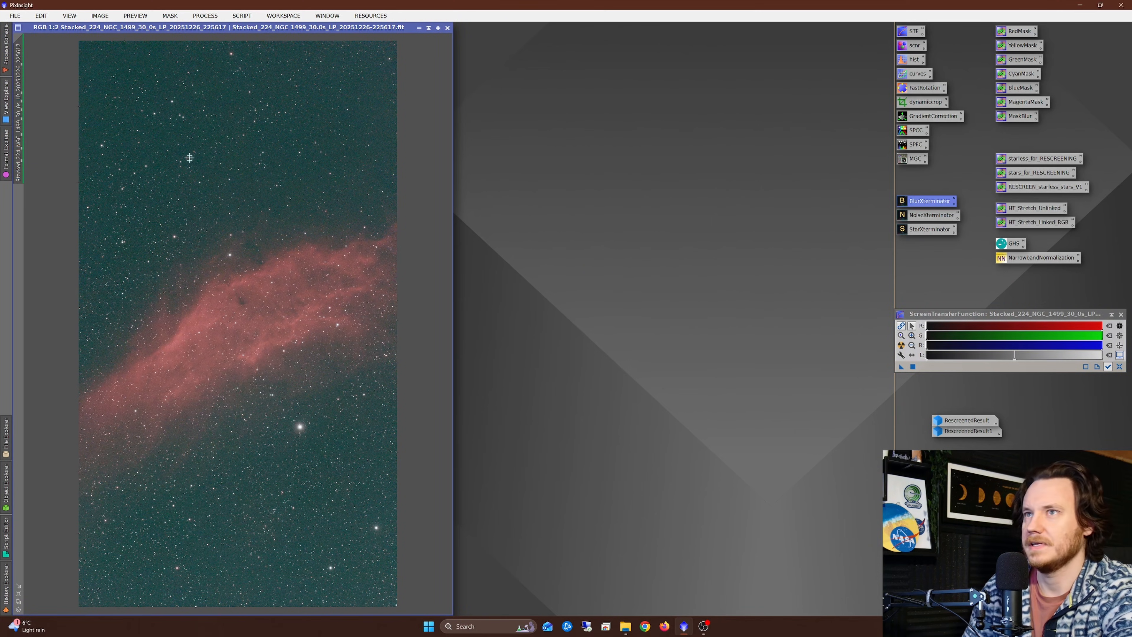
Step: Try GraXpert gradient removal on the unstretched NGC 1499 image with Subtraction and 0.000 smoothing, inspect the background model and close it
left_click(241, 18)
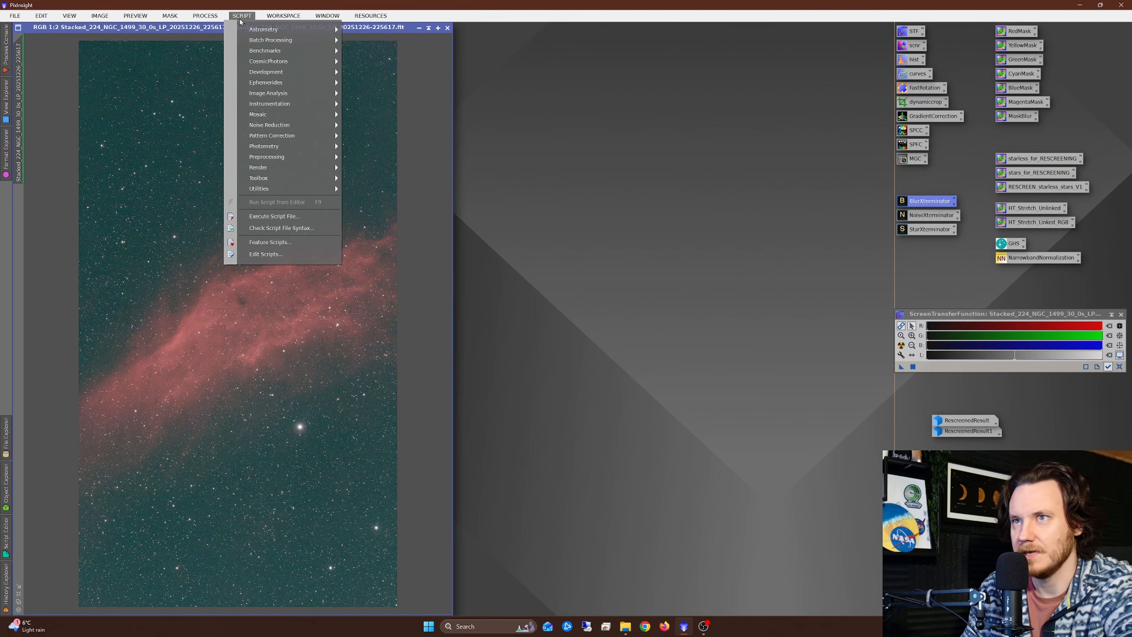
mouse_move(296, 178)
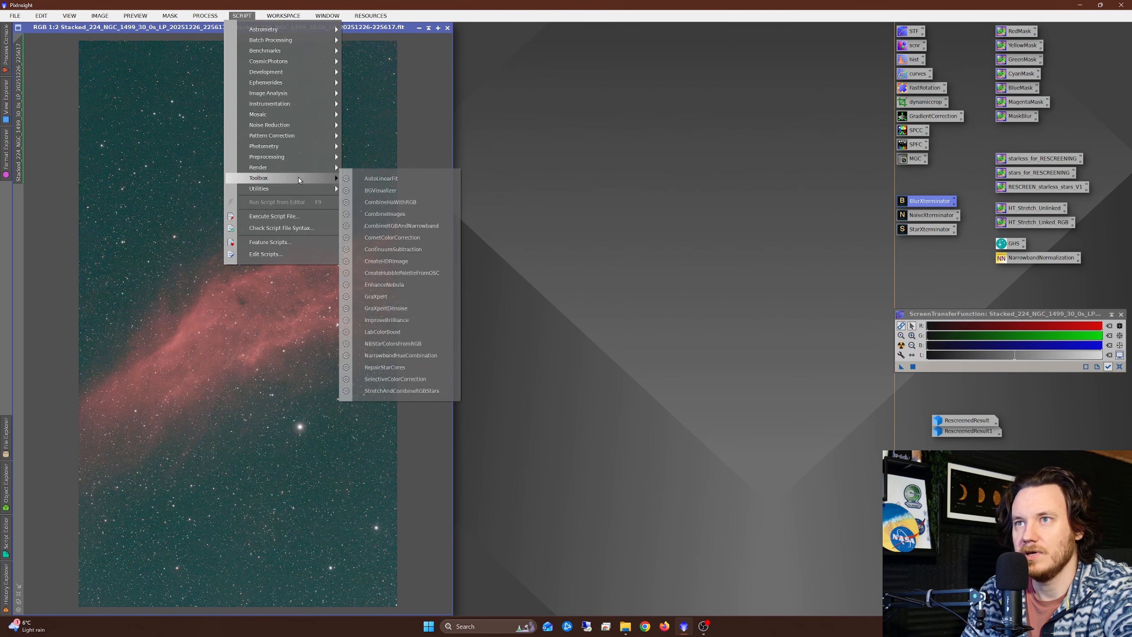
left_click(378, 297)
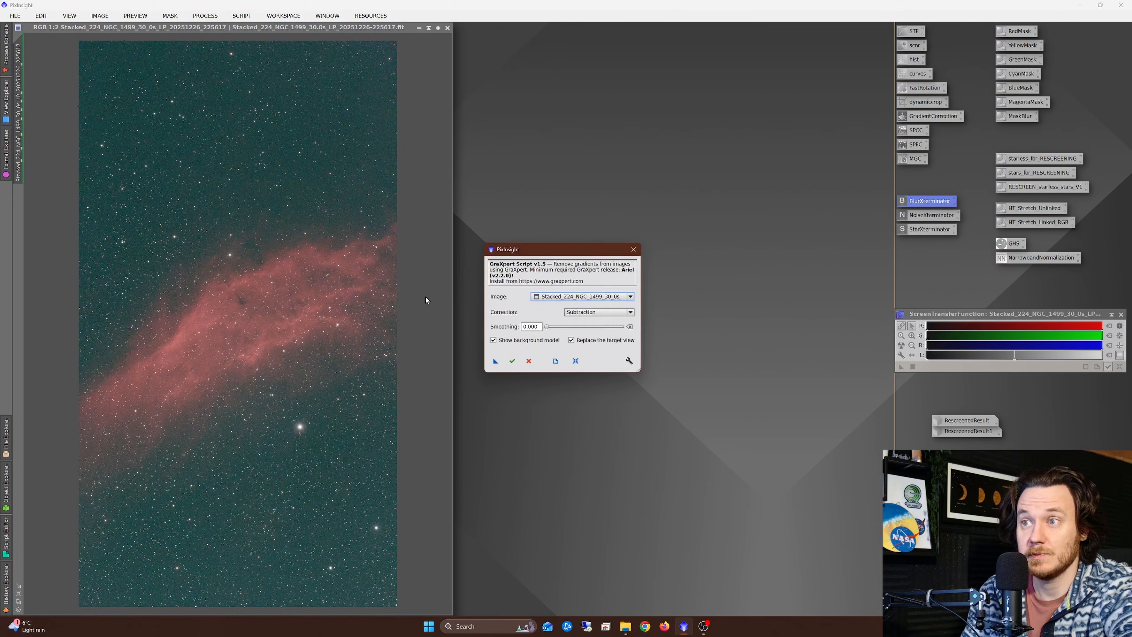
left_click(513, 361)
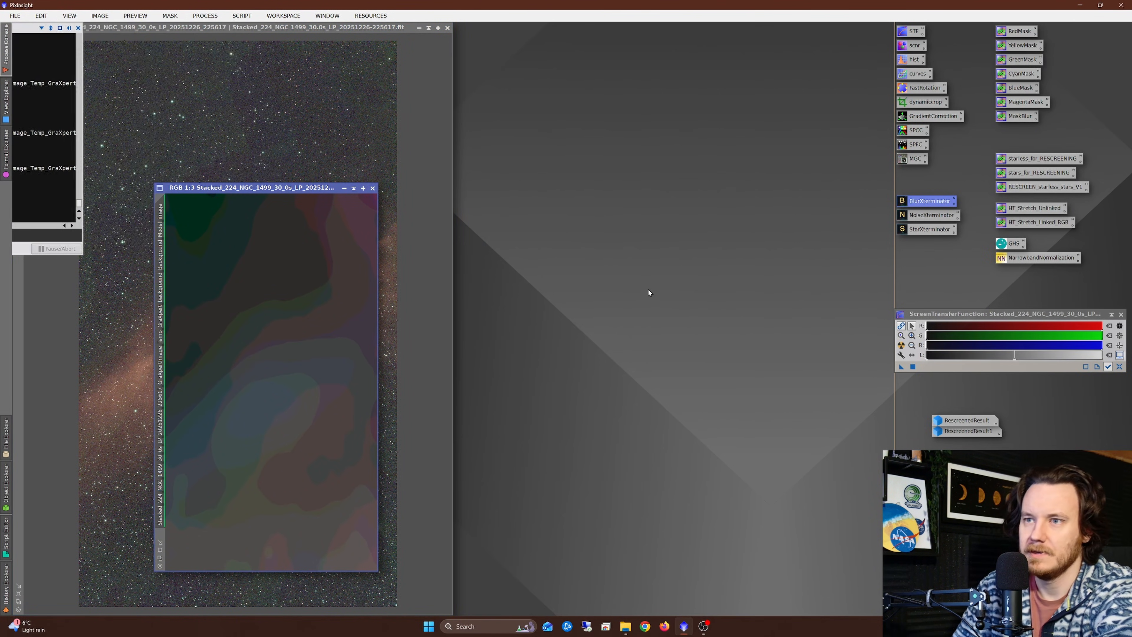
left_click_drag(319, 187, 619, 109)
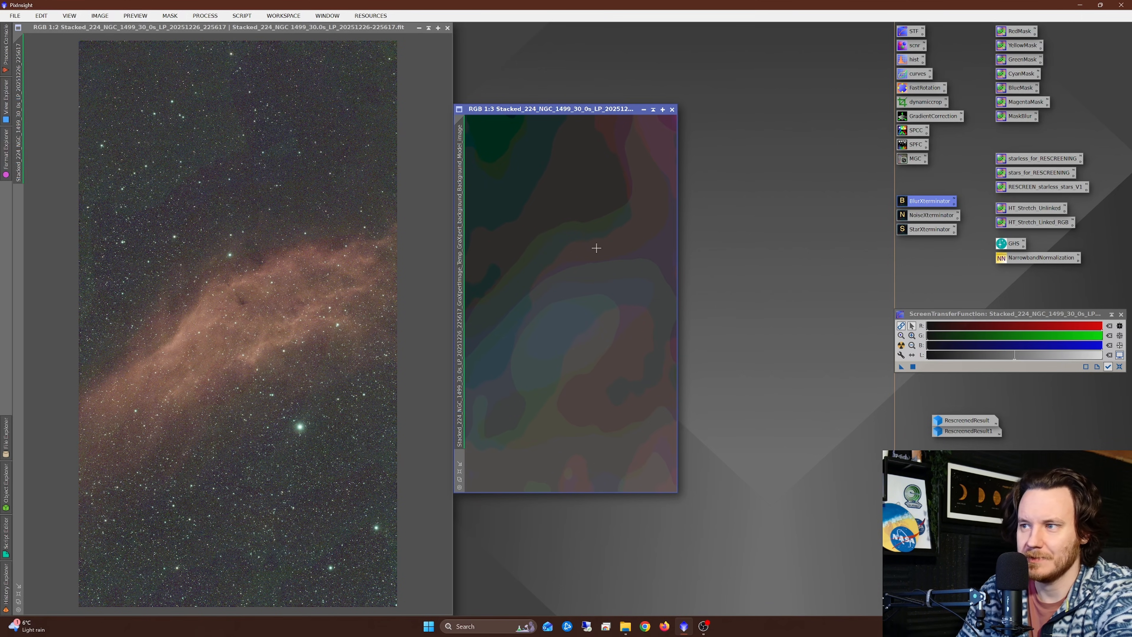
scroll(570, 263, "up", 1)
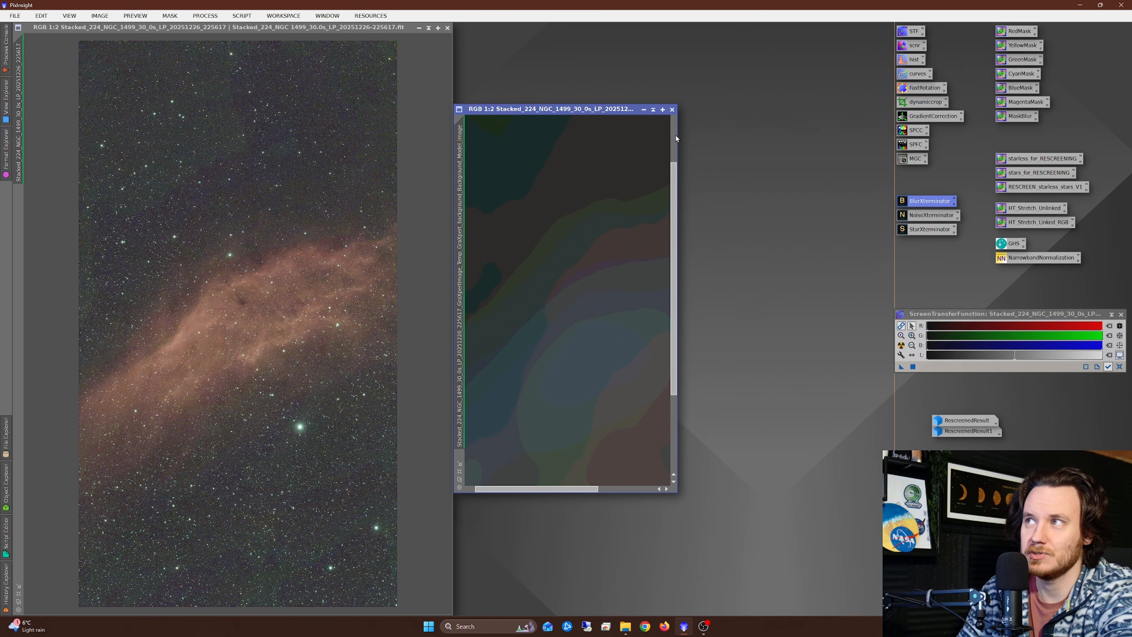
scroll(573, 249, "down", 1)
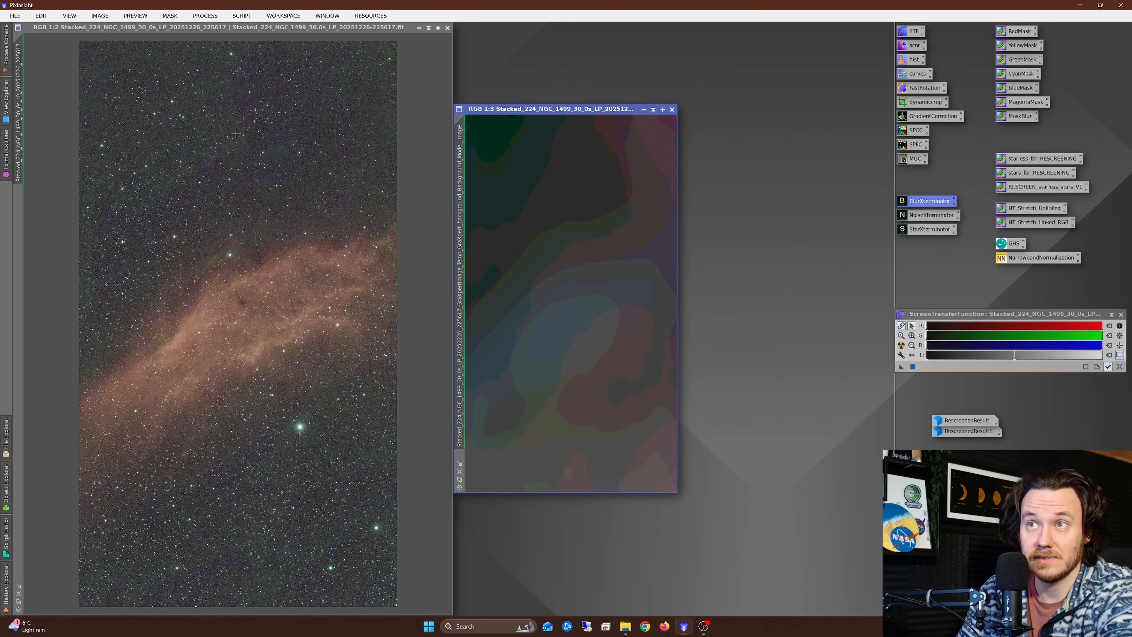
left_click(672, 110)
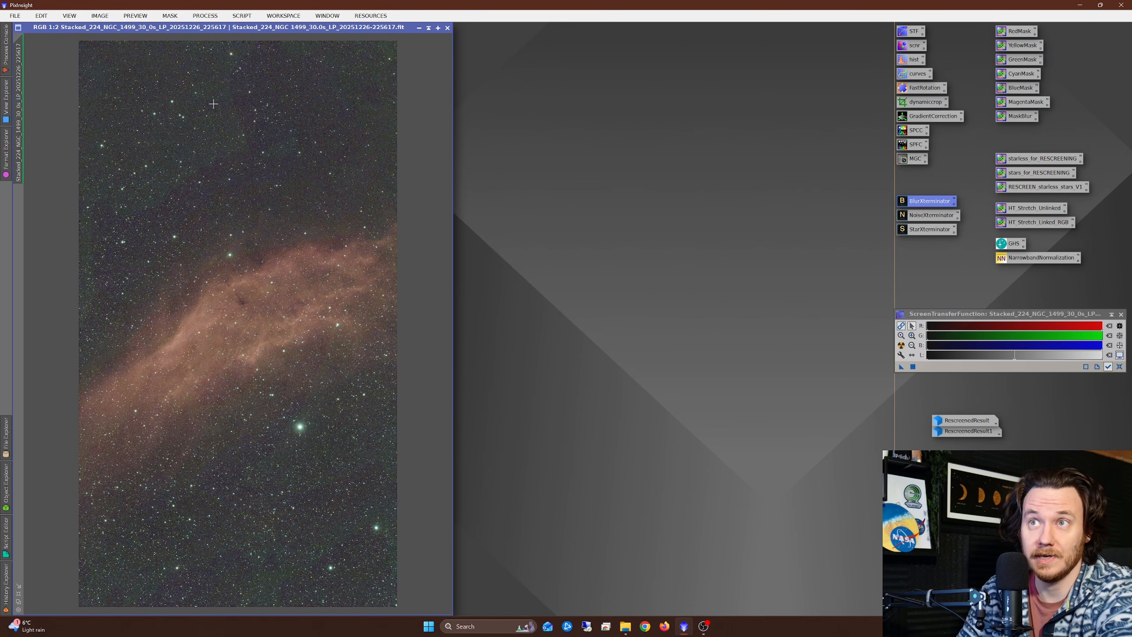
Step: Compare the unstretched NGC 1499 image with and without the GraXpert correction, and leave the correction undone
scroll(231, 118, "up", 2)
right_click(332, 211)
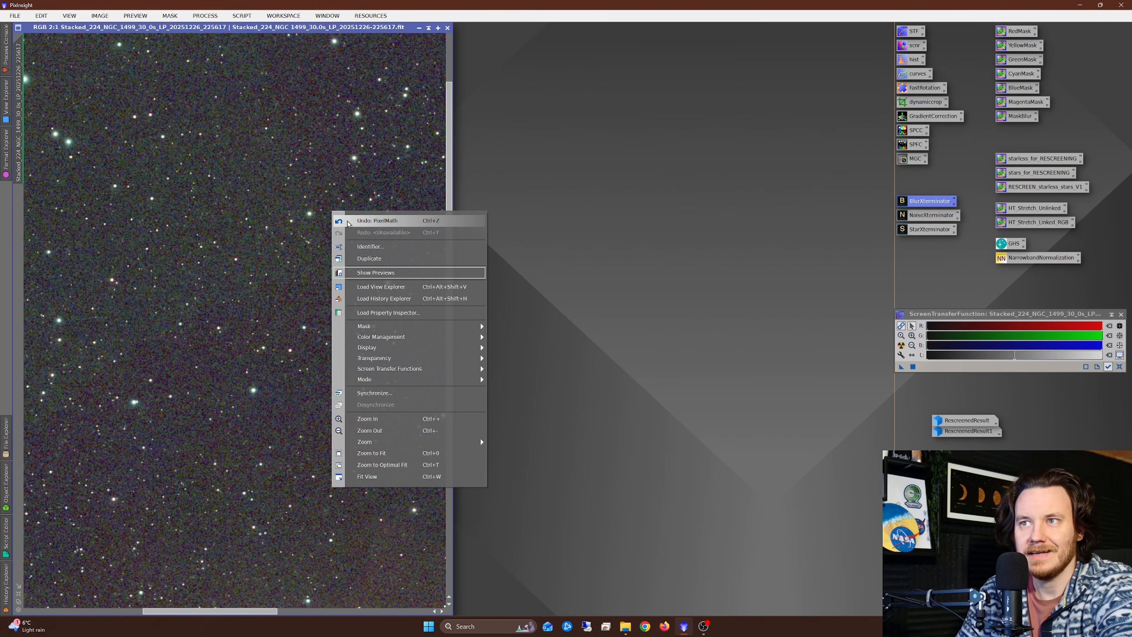
left_click(348, 222)
scroll(272, 226, "down", 3)
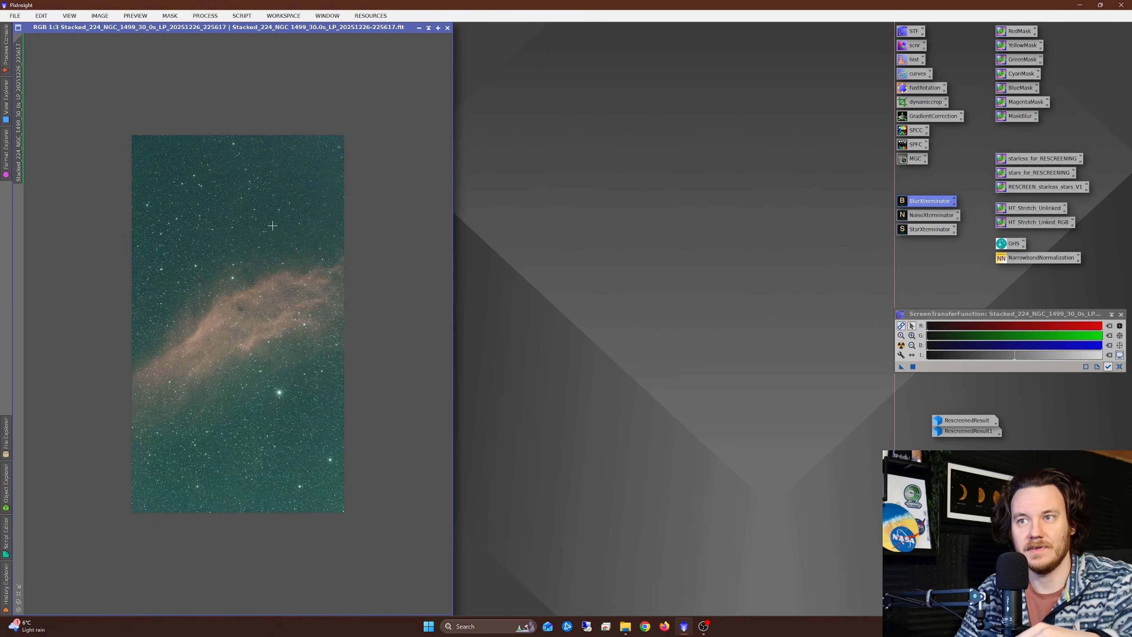
right_click(272, 227)
left_click(294, 230)
right_click(303, 223)
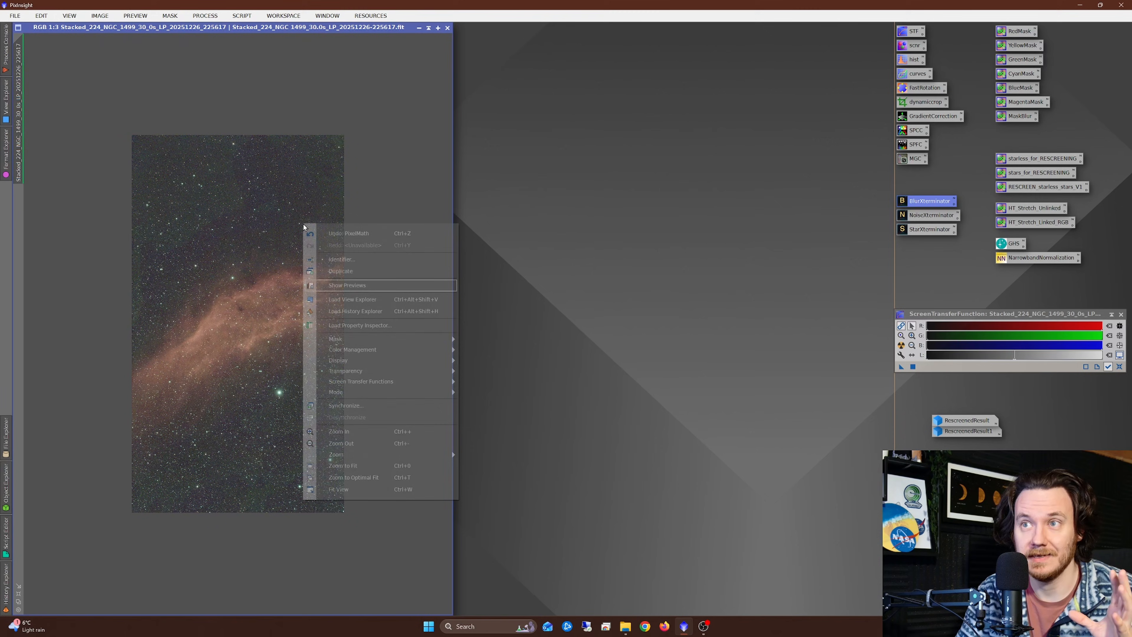
left_click(329, 233)
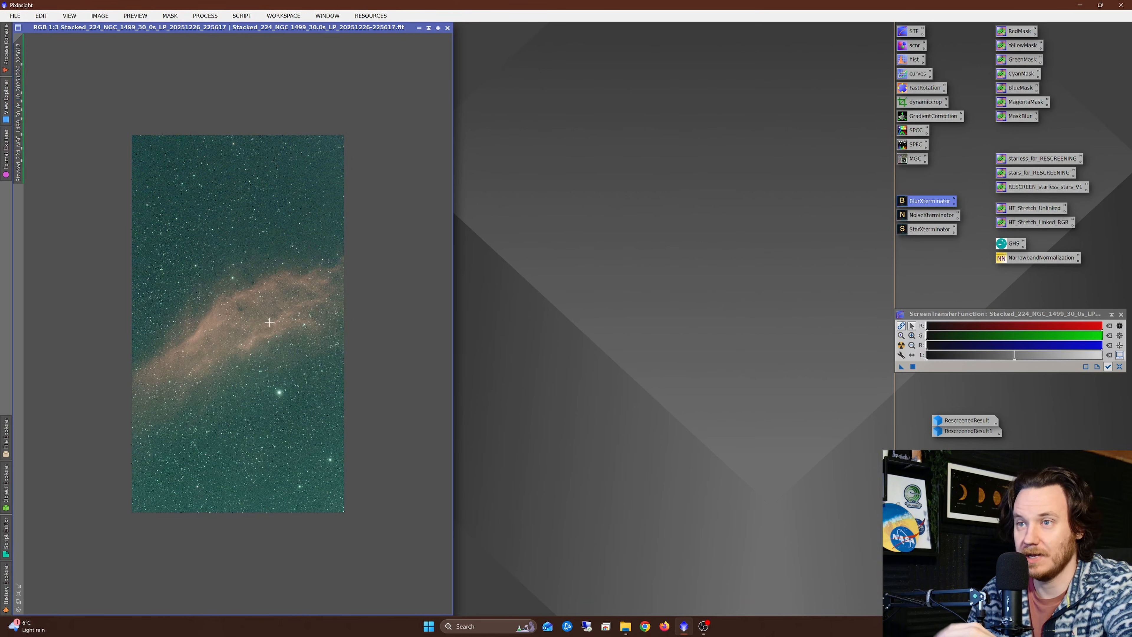
Step: Apply the saved HT_Stretch_Linked_RGB process to the NGC 1499 image and reset its screen transfer function
scroll(269, 322, "up", 1)
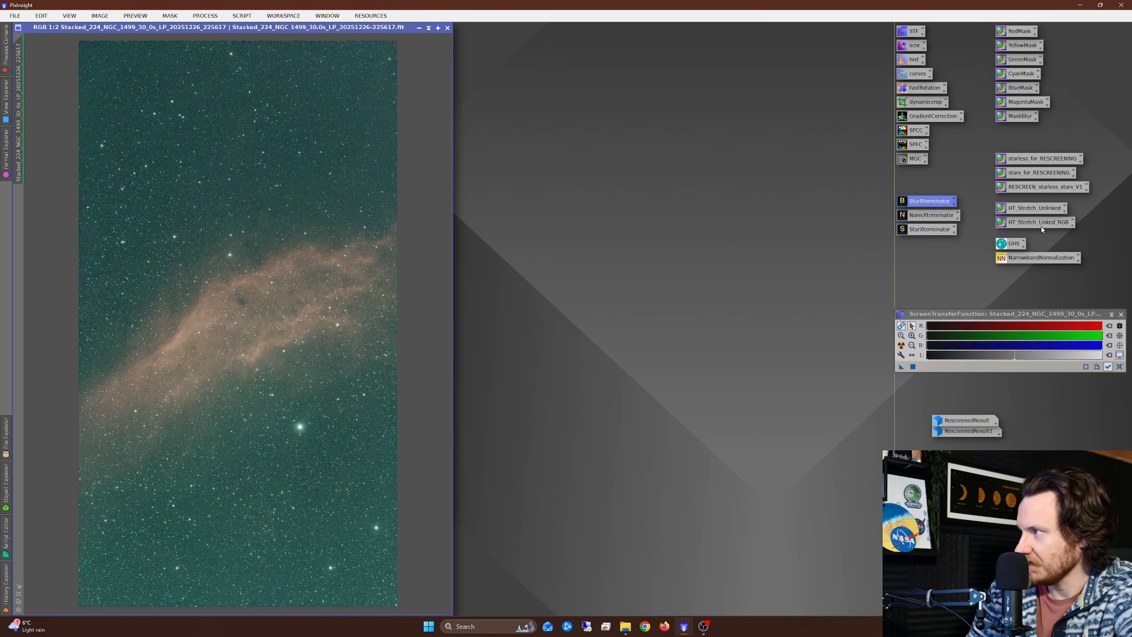
left_click_drag(1043, 223, 273, 303)
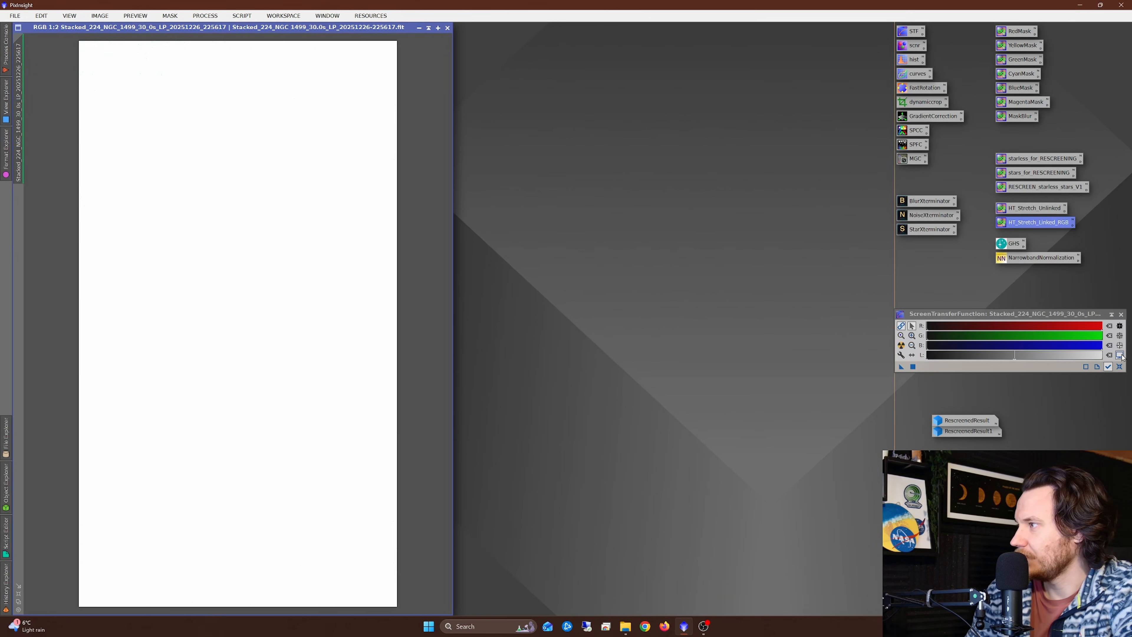
left_click(1120, 367)
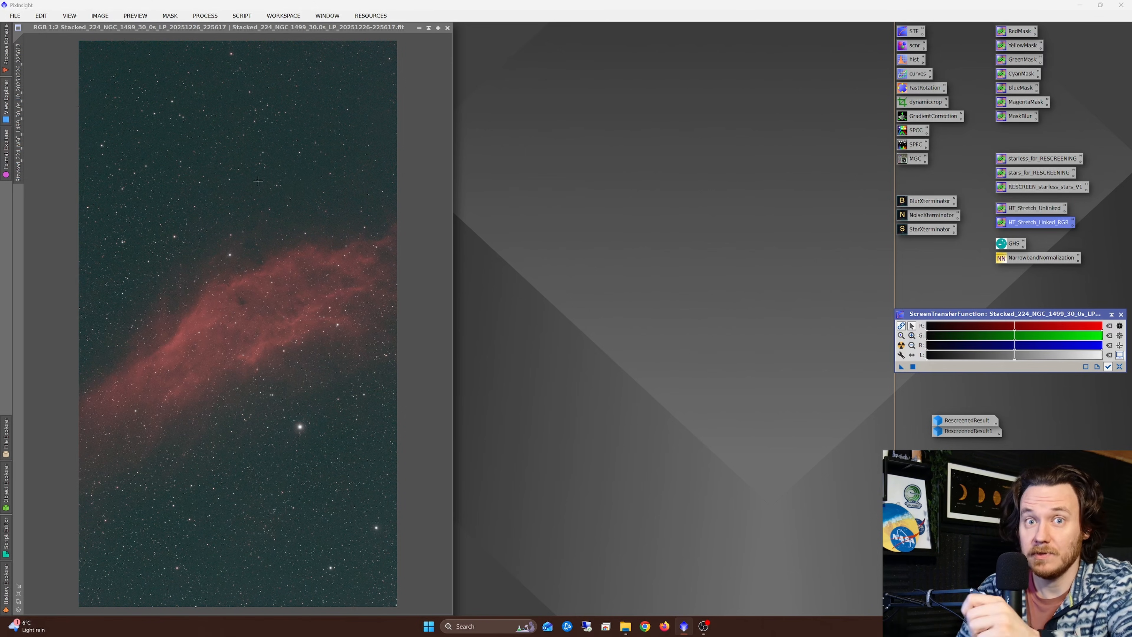
Step: Run GraXpert with Subtraction and 0.000 smoothing on the stretched NGC 1499 image, close the background model and reset the image's screen stretch
left_click(242, 17)
mouse_move(285, 182)
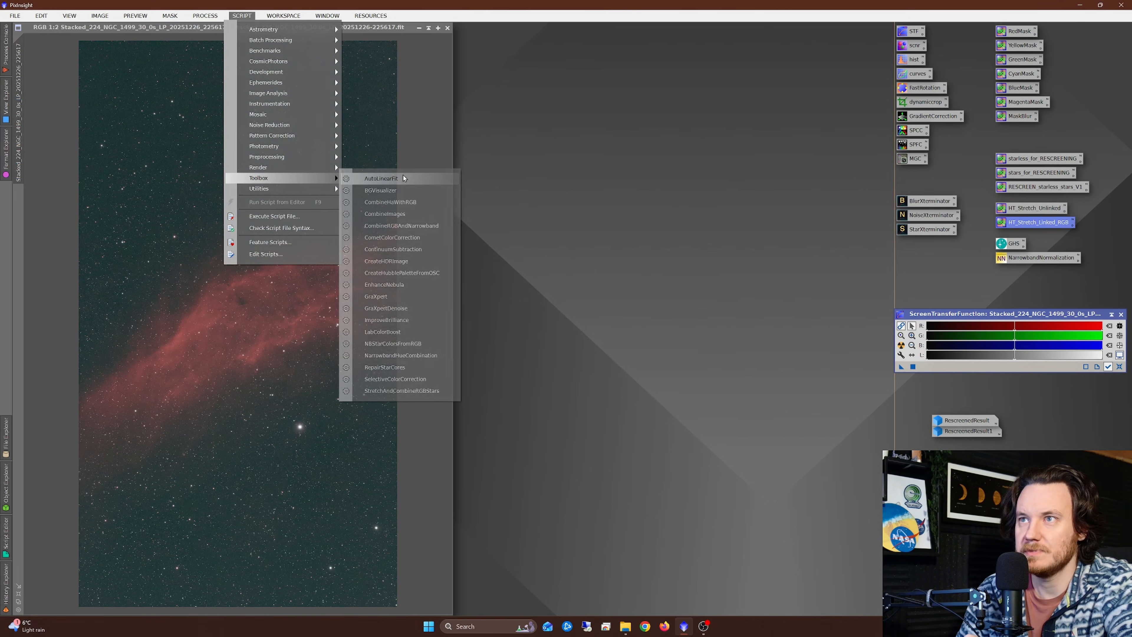
left_click(391, 296)
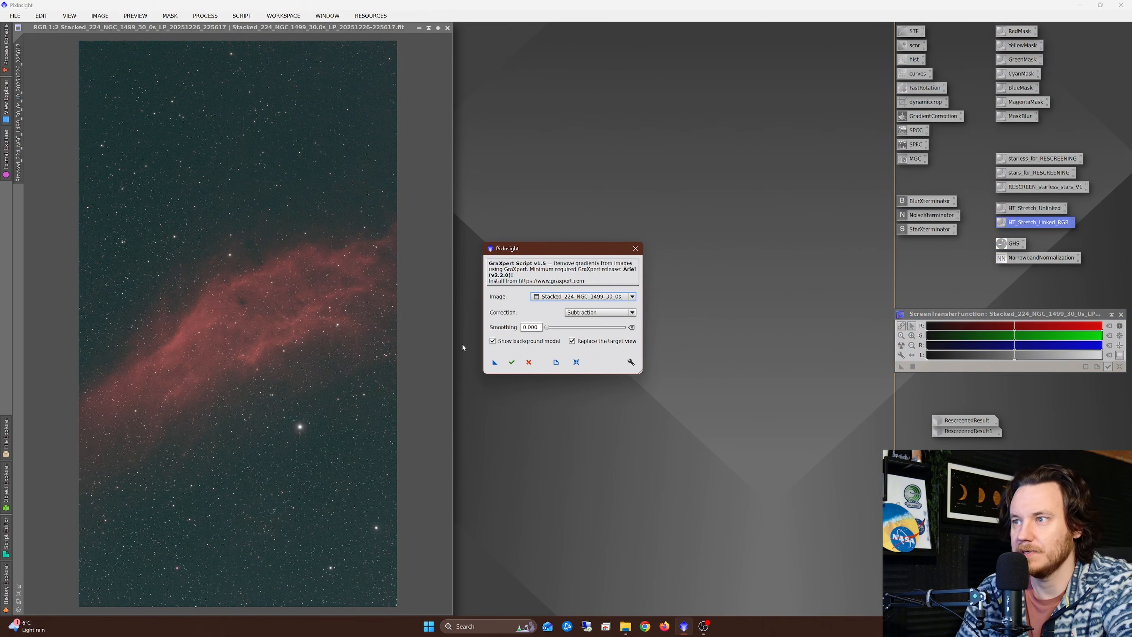
left_click(513, 359)
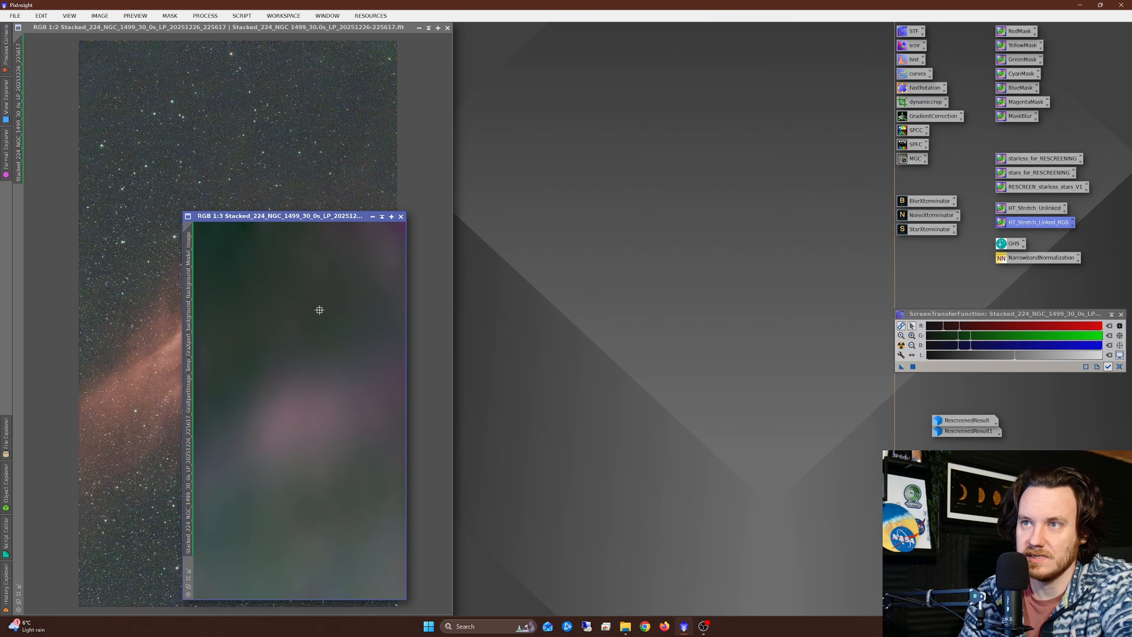
left_click(1120, 367)
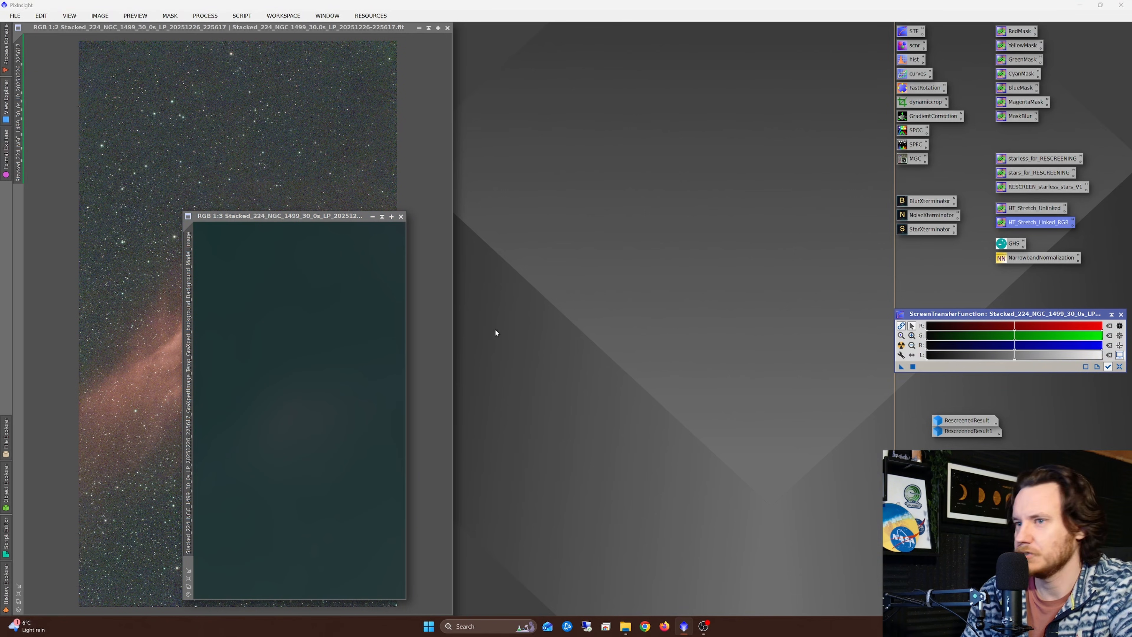
left_click_drag(383, 216, 654, 91)
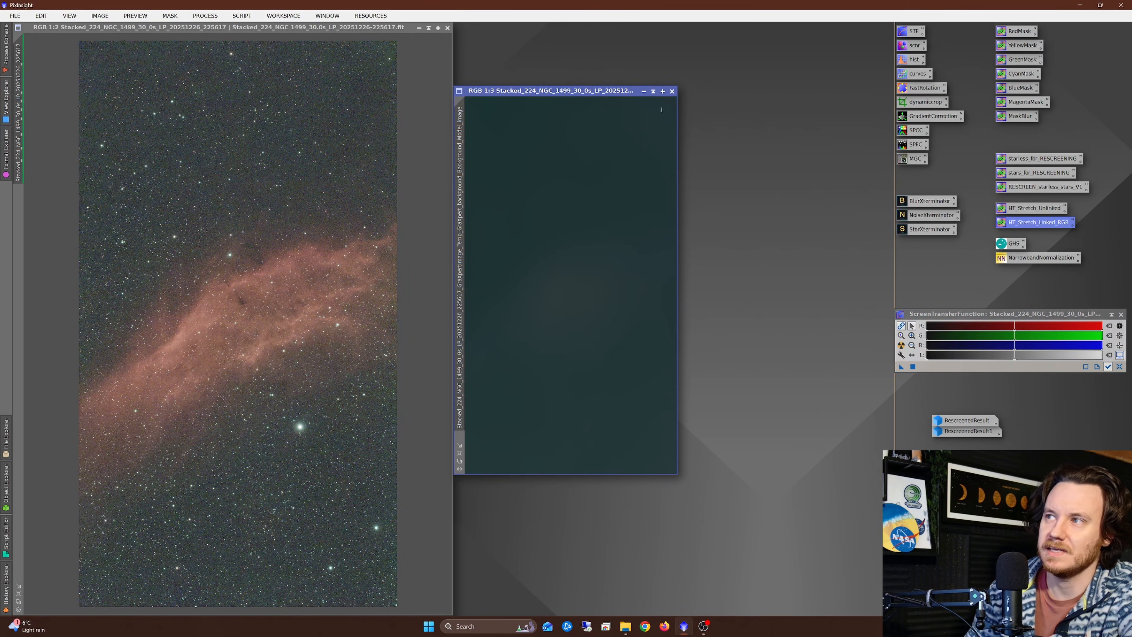
left_click(672, 91)
scroll(303, 278, "down", 1)
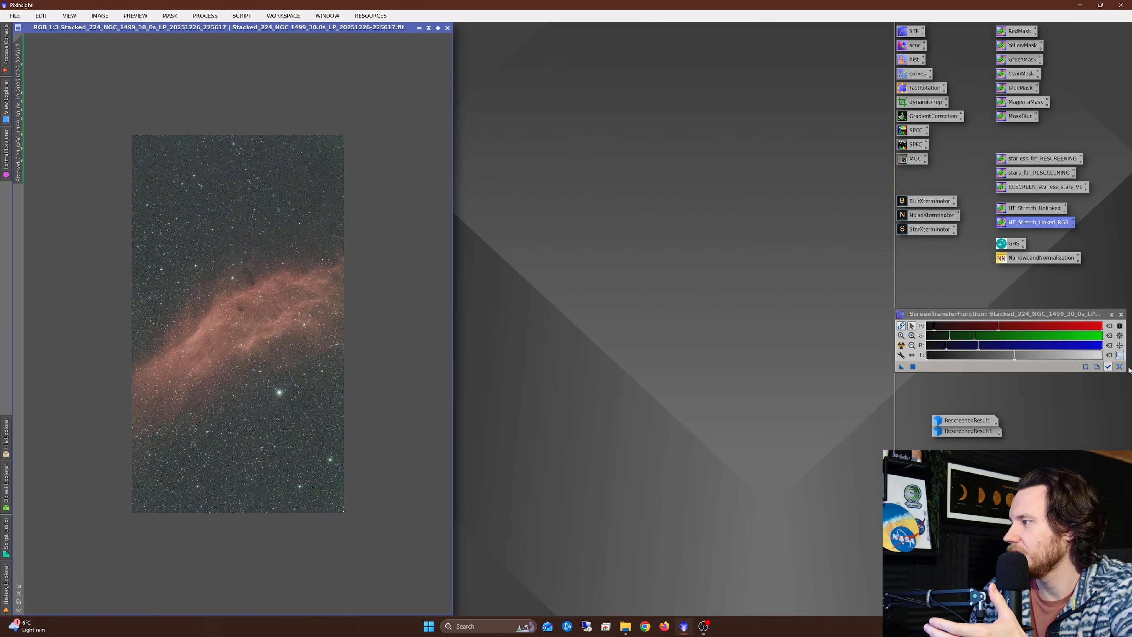
left_click(1119, 366)
Step: Undo and redo the GraXpert correction to compare the stretched NGC 1499 image before and after, leaving the correction applied
right_click(319, 260)
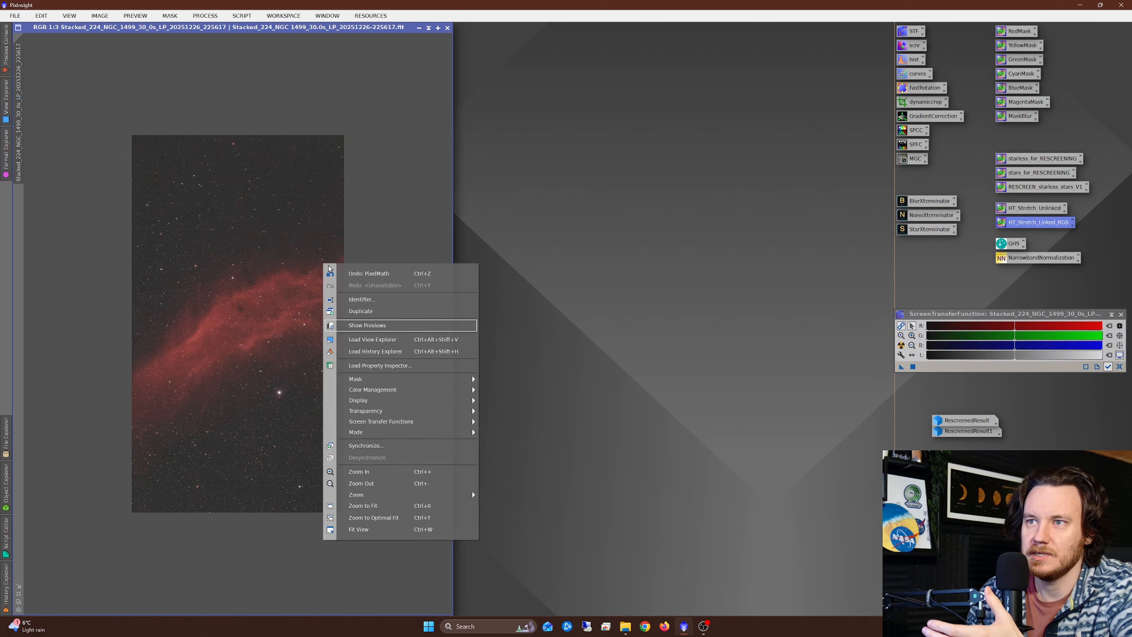
left_click(348, 271)
right_click(330, 229)
left_click(363, 252)
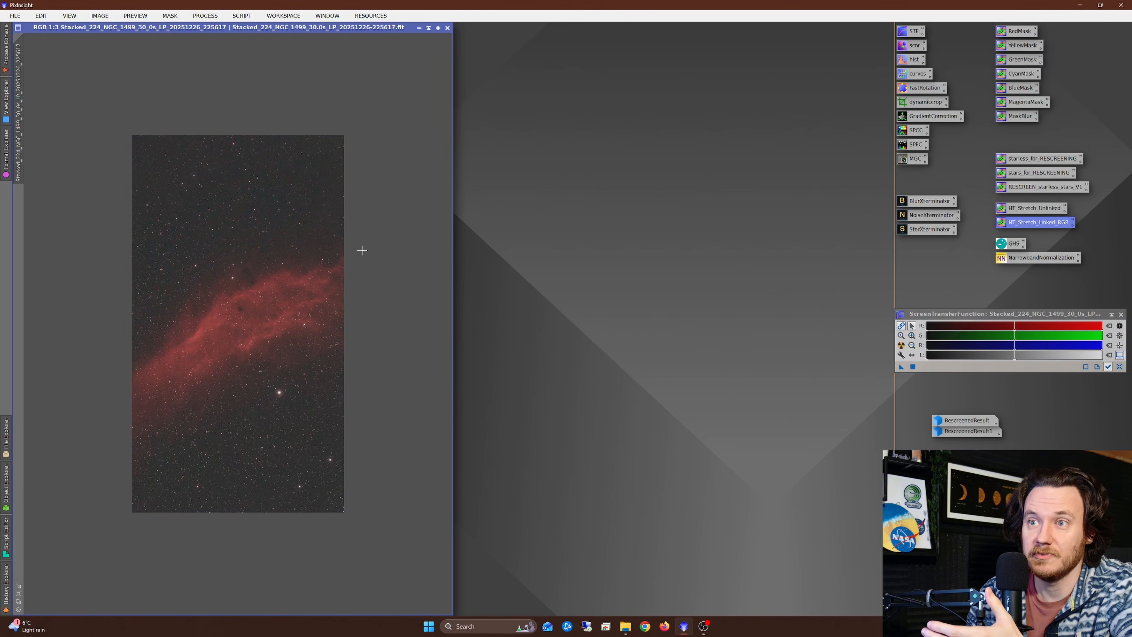
right_click(342, 224)
left_click(356, 235)
right_click(321, 221)
left_click(339, 242)
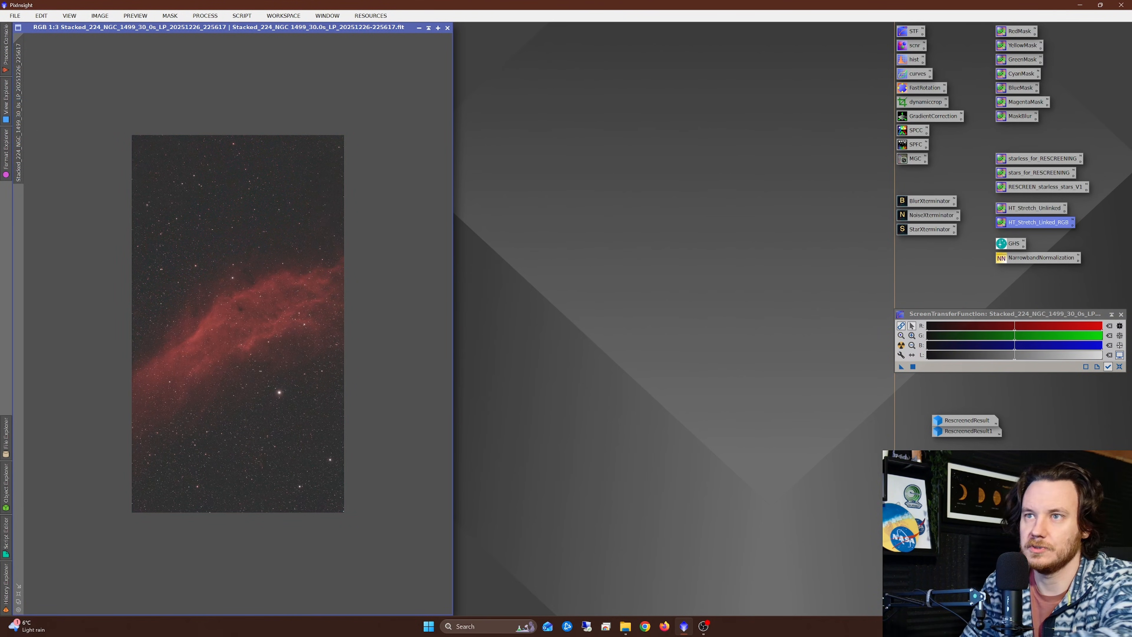
Step: Inspect the noise around the nebula and apply NoiseXTerminator to the NGC 1499 image with denoise 0.90 and 2 iterations
scroll(216, 322, "up", 1)
scroll(216, 322, "up", 1)
scroll(246, 315, "up", 1)
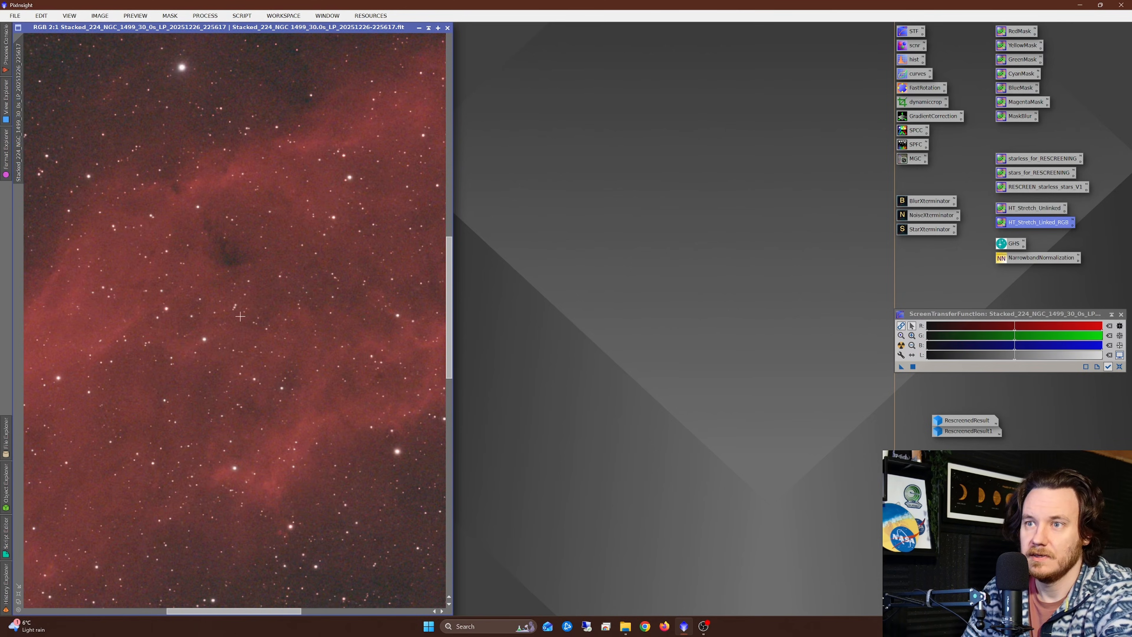
scroll(195, 377, "up", 1)
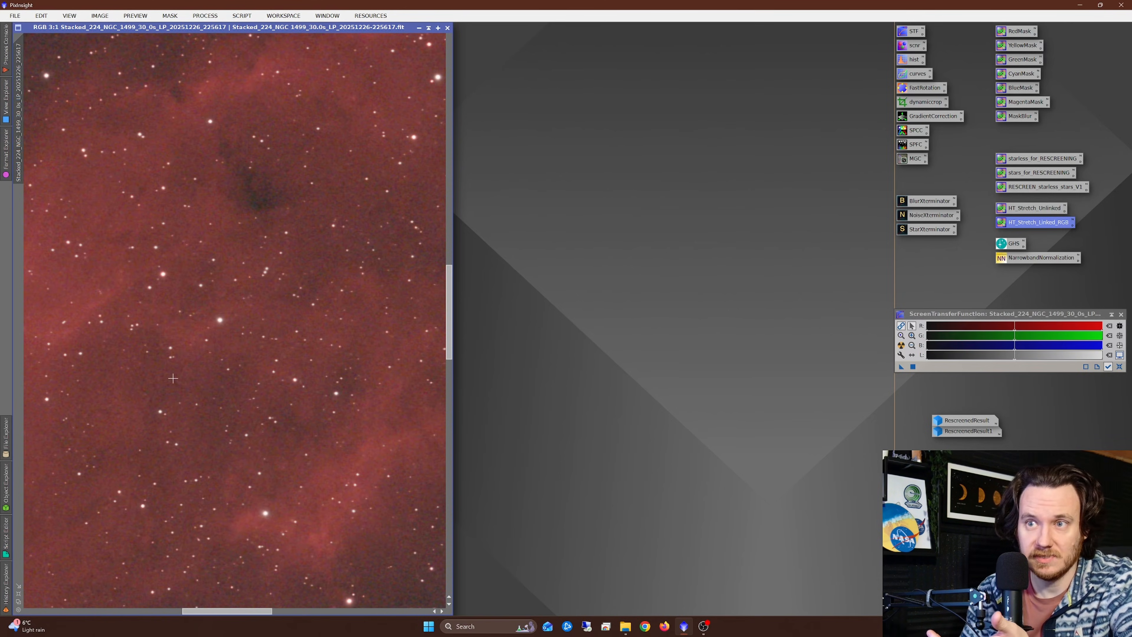
left_click_drag(447, 312, 454, 369)
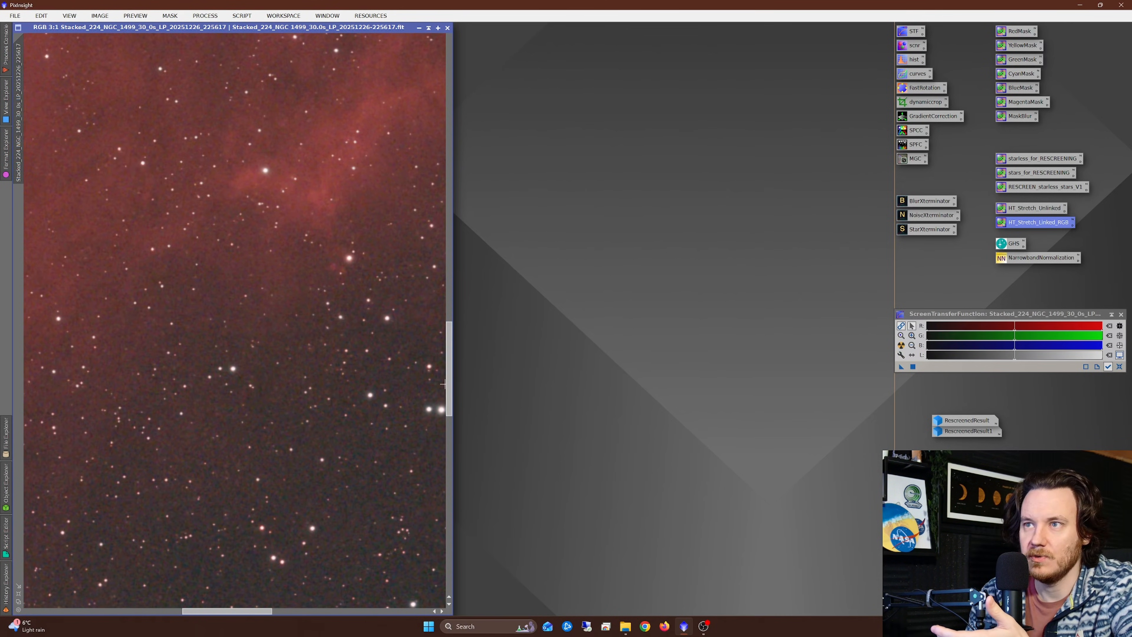
left_click_drag(254, 612, 289, 610)
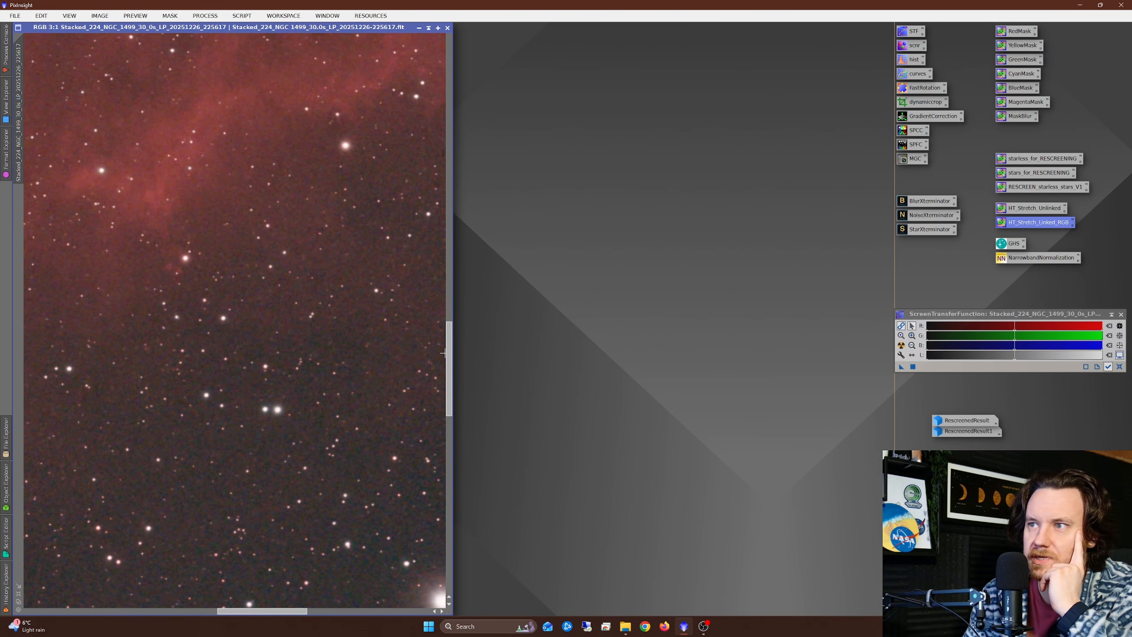
scroll(442, 344, "up", 3)
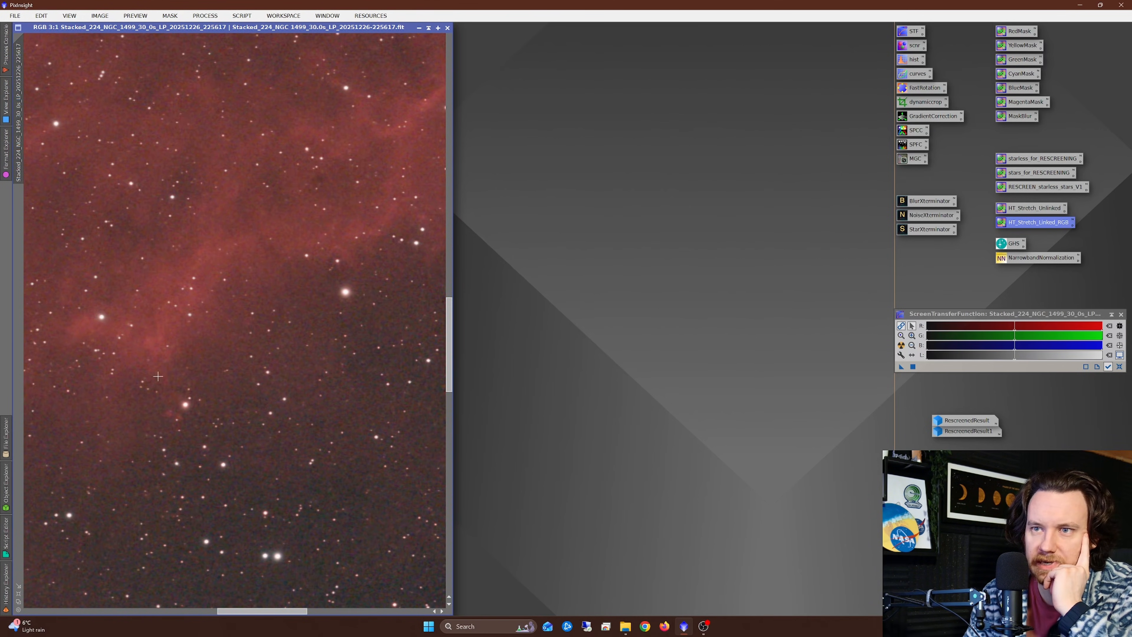
scroll(164, 405, "up", 2)
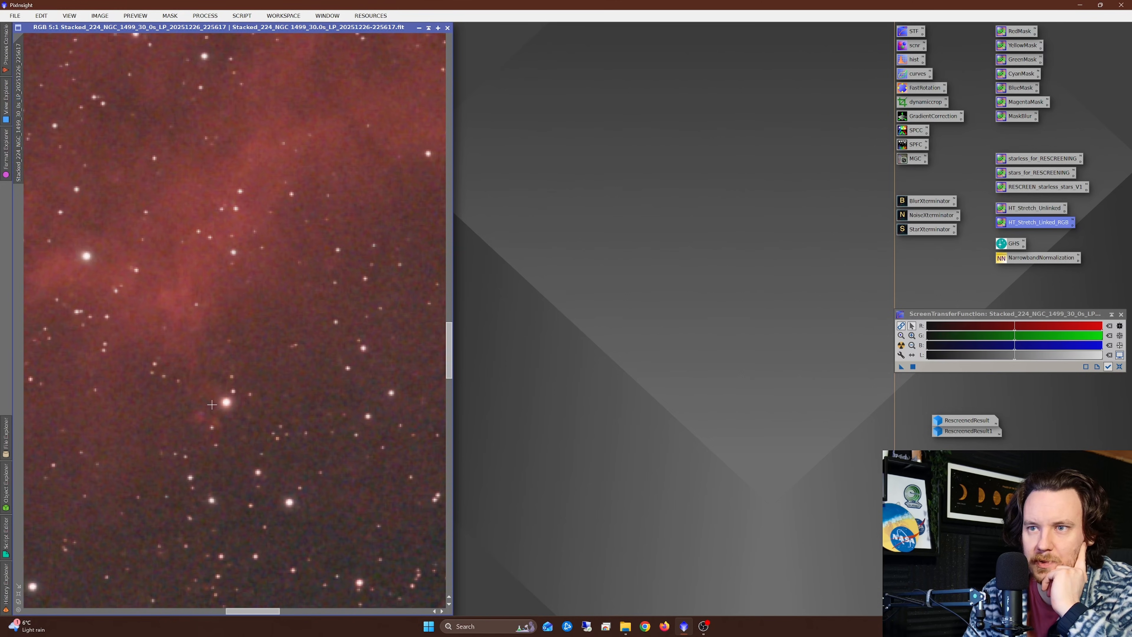
double_click(923, 215)
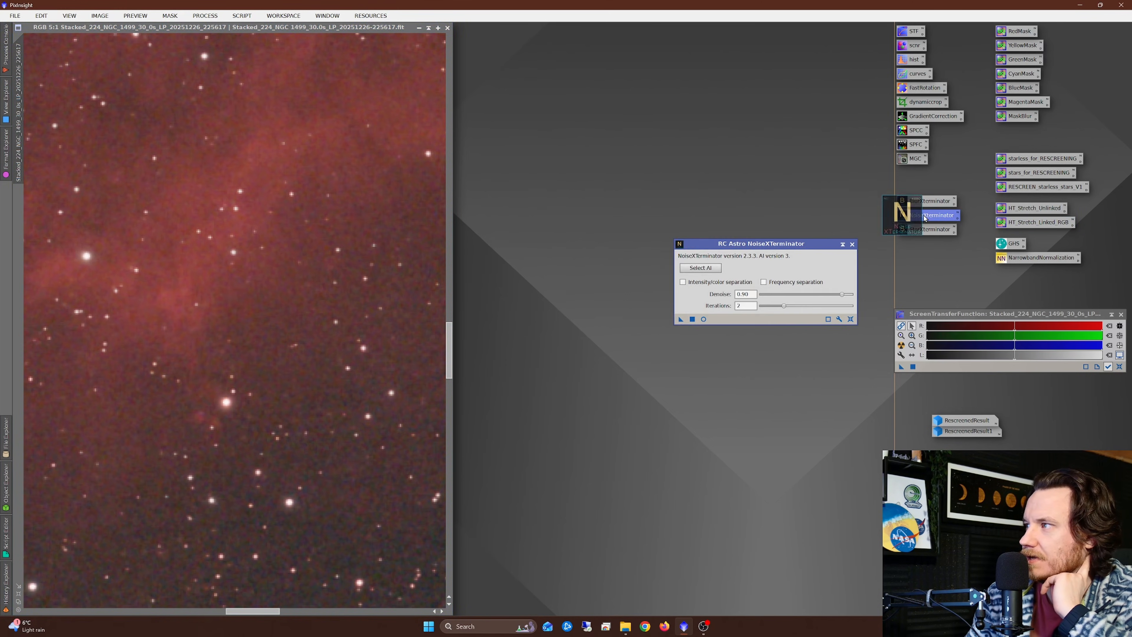
left_click_drag(681, 321, 285, 304)
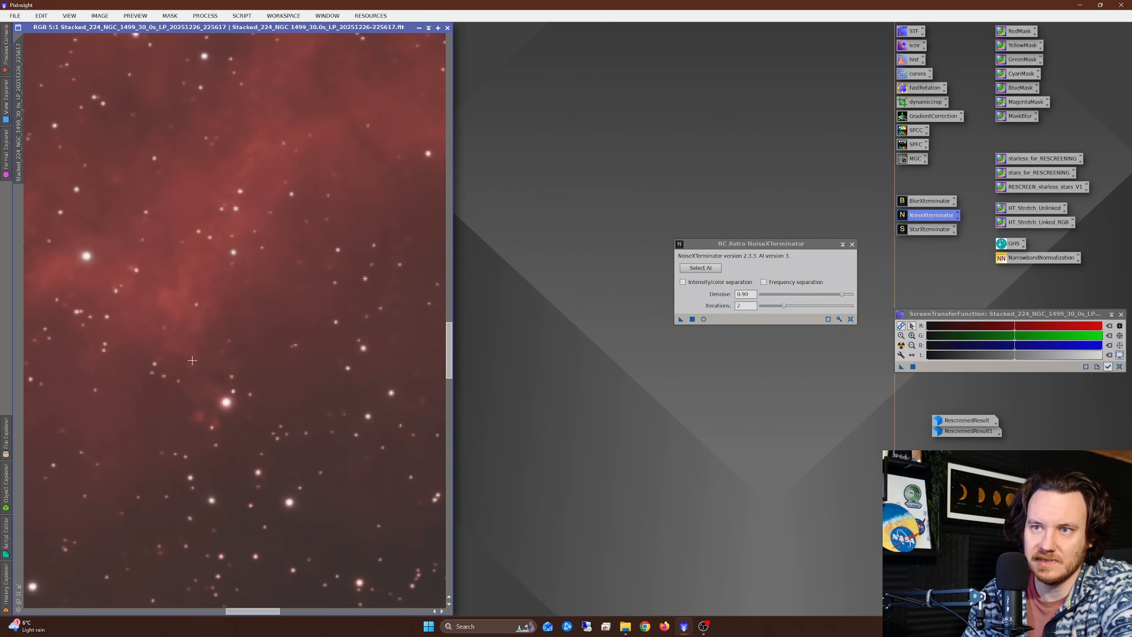
Step: Compare the NGC 1499 image before and after noise reduction, keep the denoised version, and close NoiseXTerminator
right_click(299, 322)
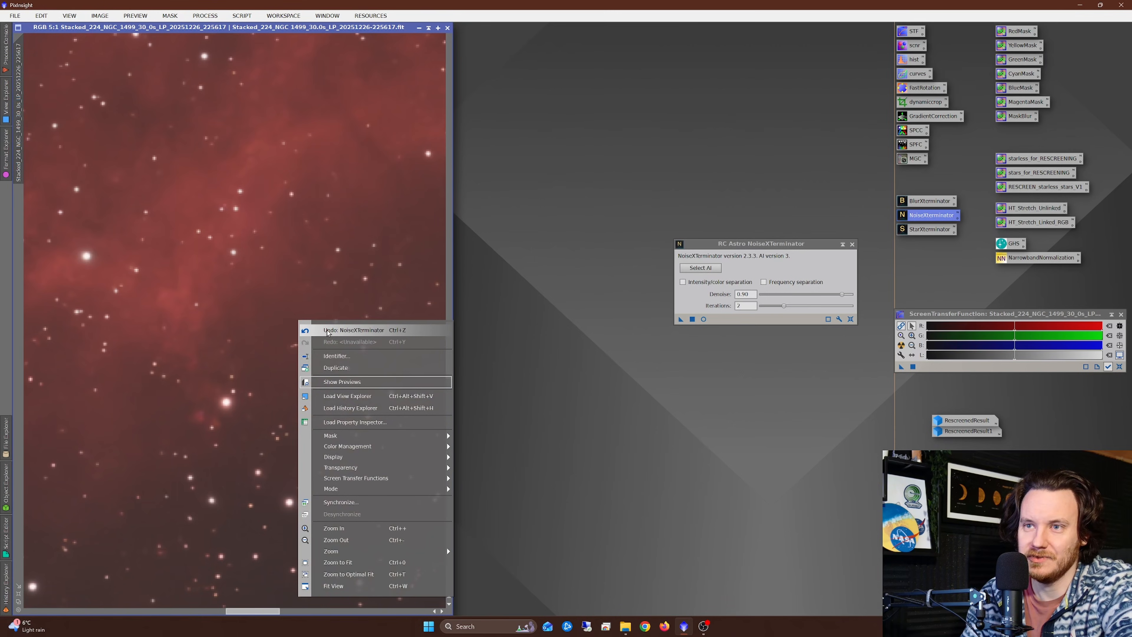
key("Escape")
right_click(332, 323)
left_click(366, 340)
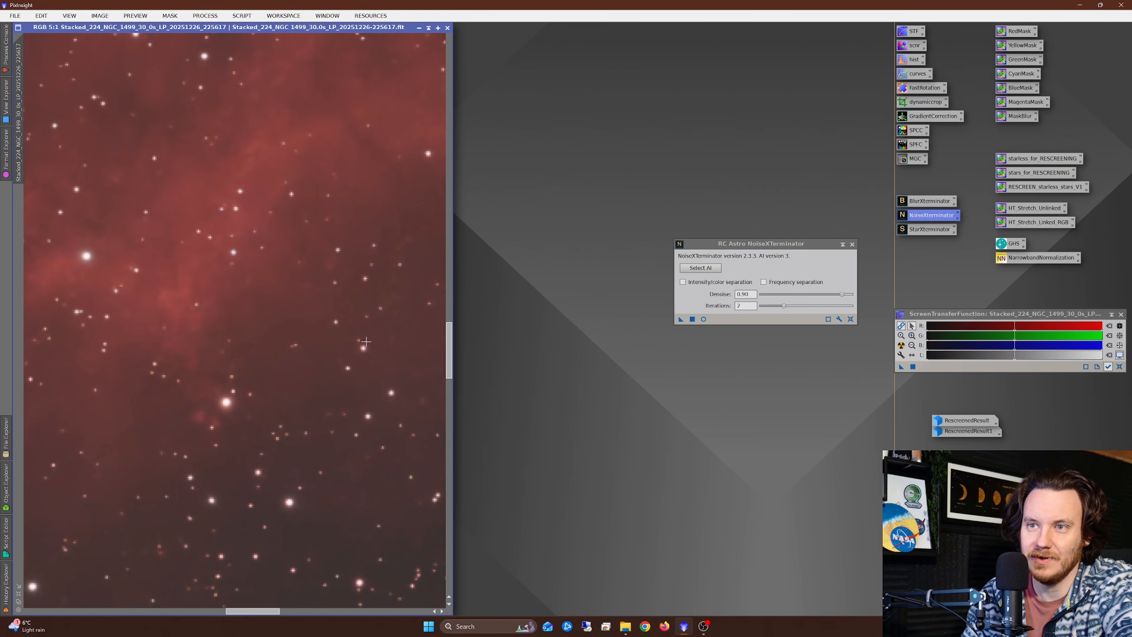
scroll(348, 338, "down", 4)
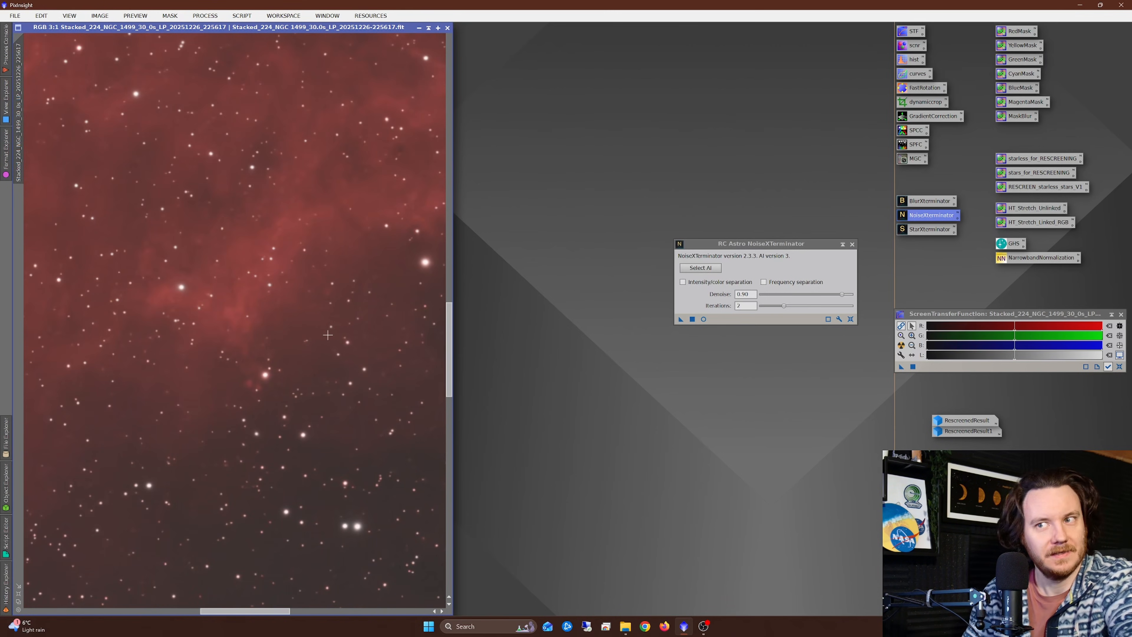
scroll(327, 334, "down", 1)
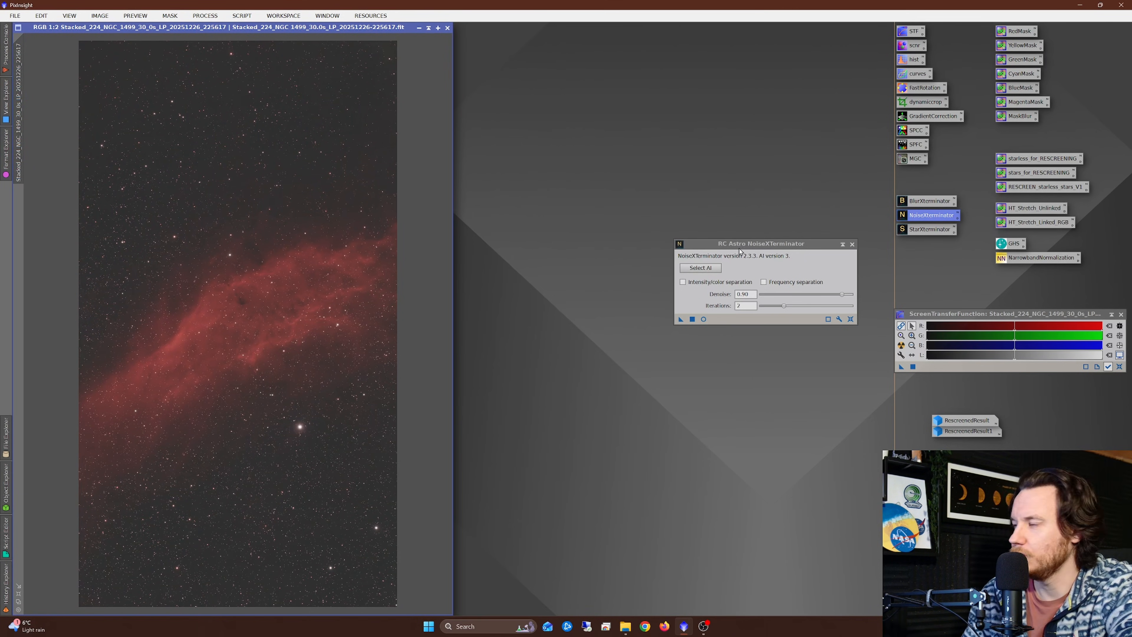
left_click(852, 244)
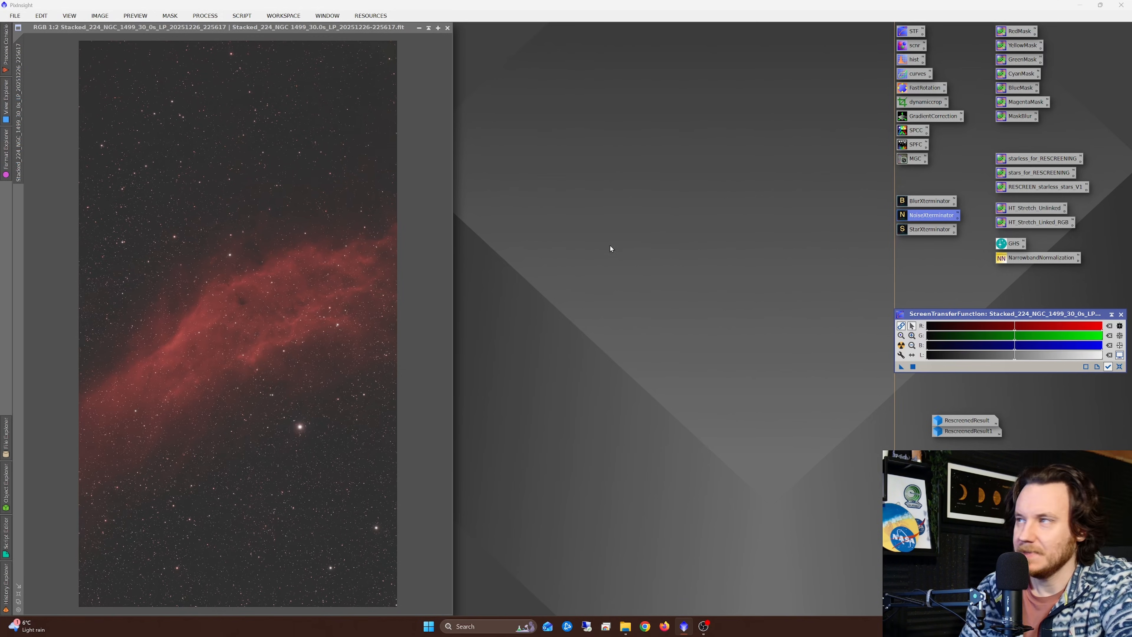
Step: Darken the NGC 1499 background with HistogramTransformation by raising the shadows point toward the histogram peak, using the real-time preview, and close both windows
double_click(908, 60)
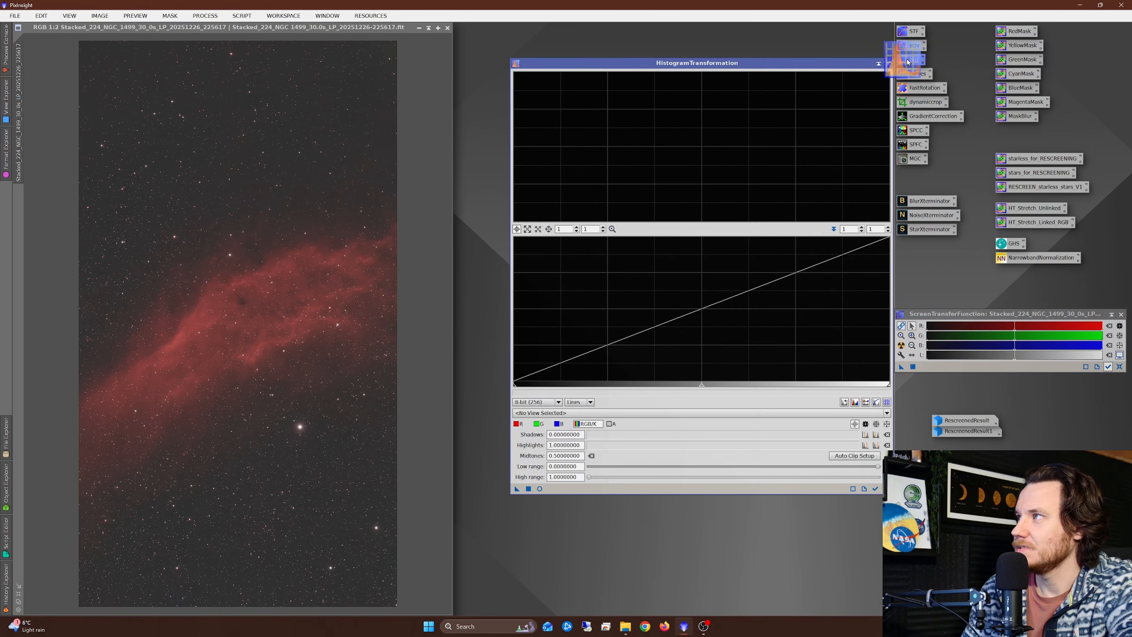
left_click(603, 415)
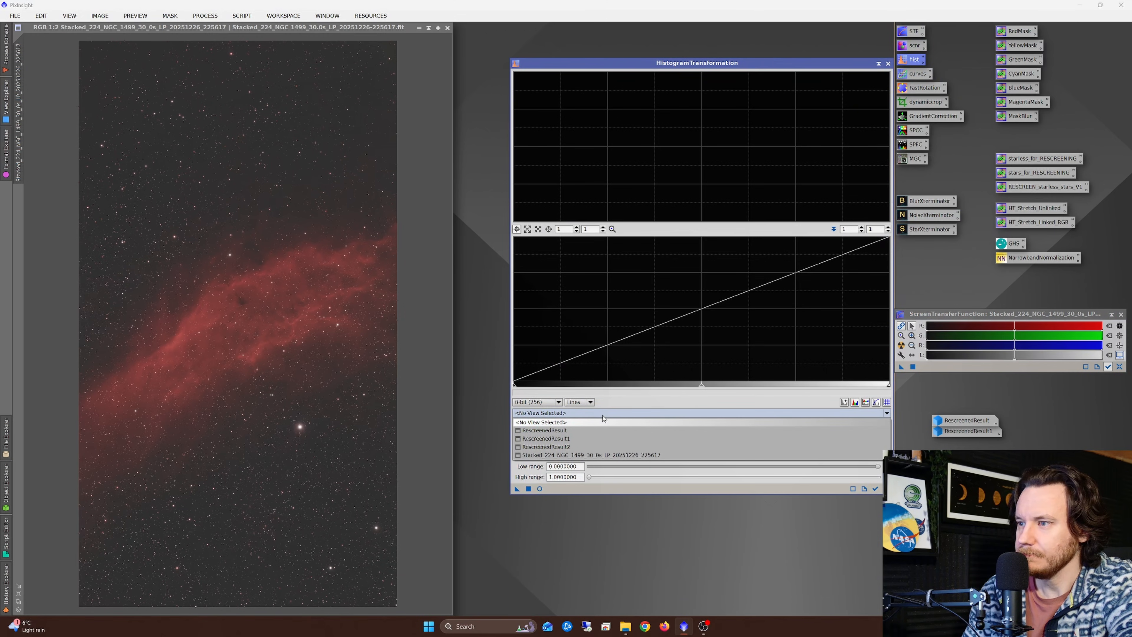
left_click(582, 455)
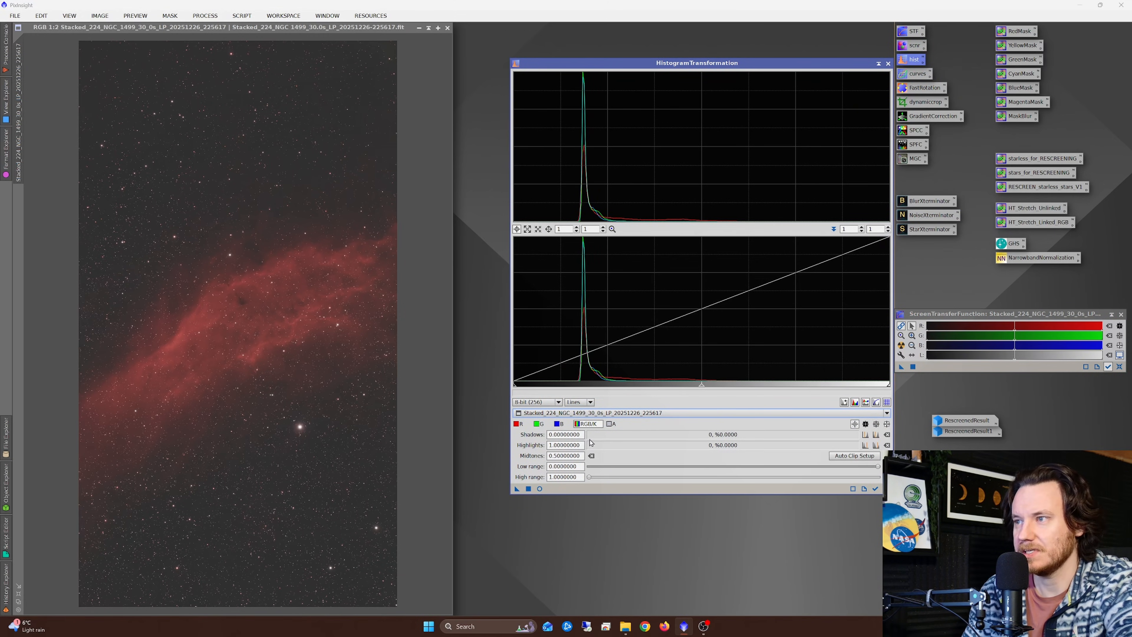
left_click(539, 488)
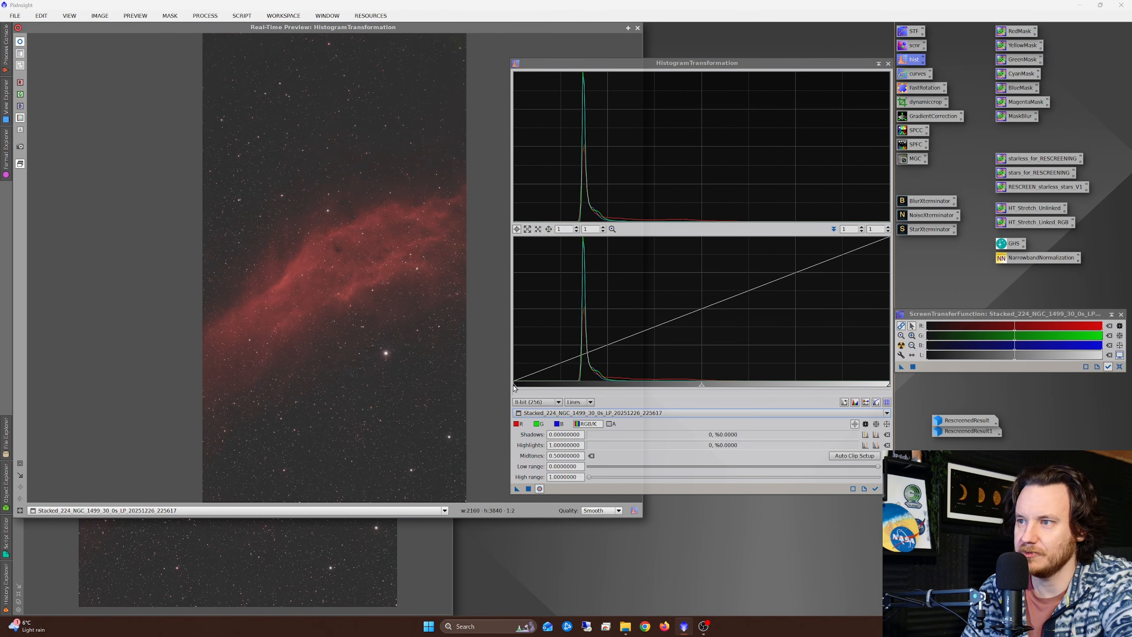
left_click_drag(515, 387, 543, 398)
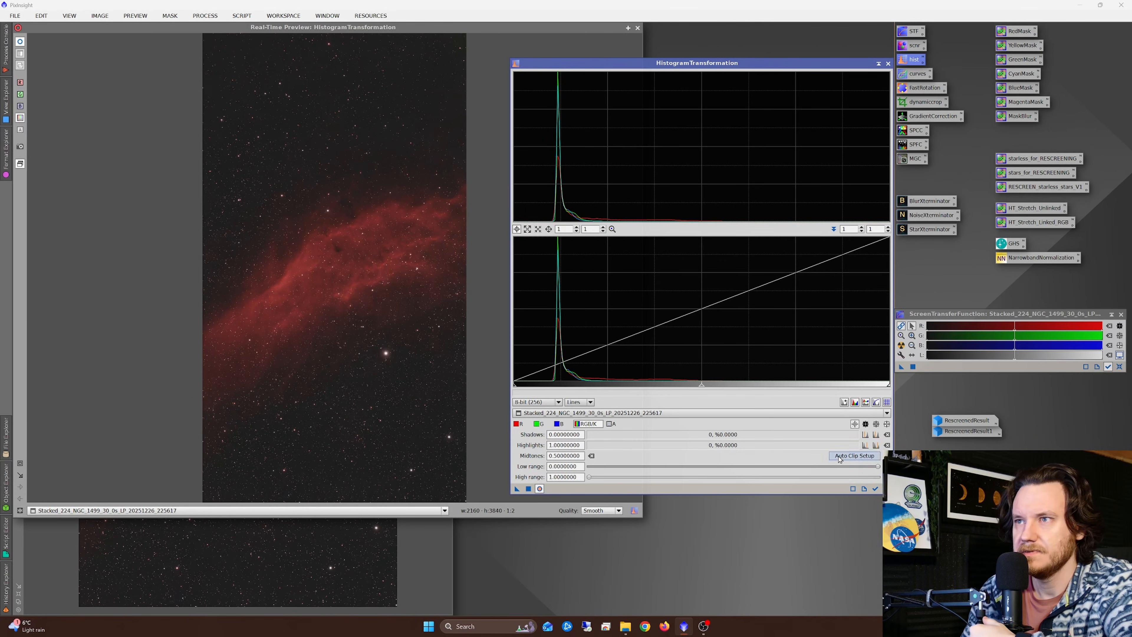
left_click(888, 64)
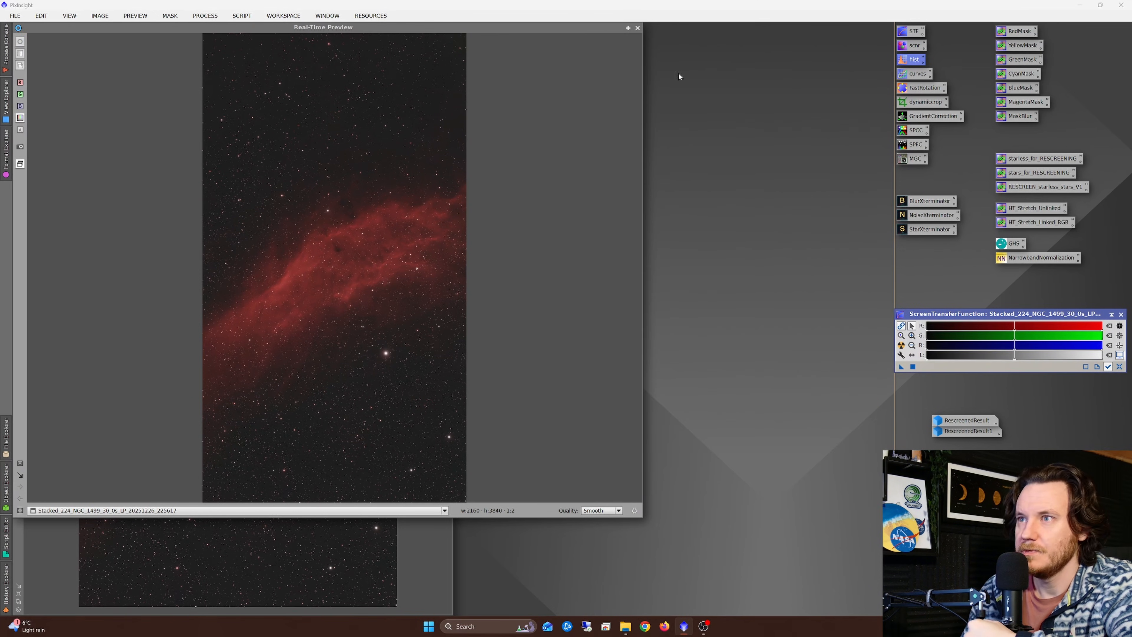
left_click(638, 27)
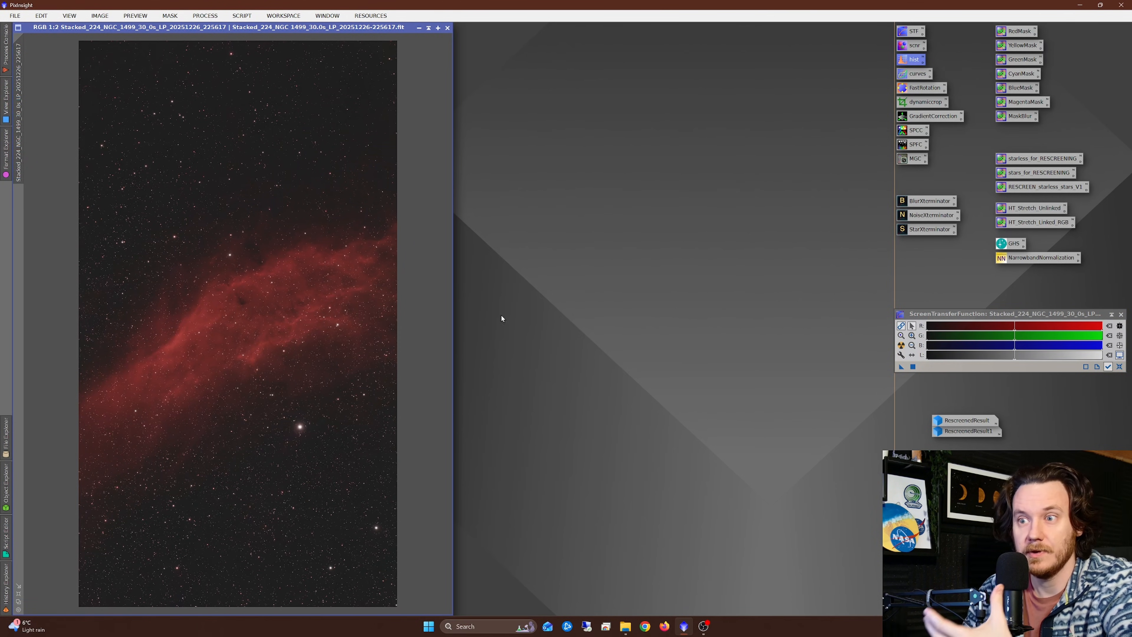
Step: Boost the NGC 1499 image's saturation with a CurvesTransformation point at input 0.47126, output 0.53431, then reset the curve and close the preview
double_click(917, 74)
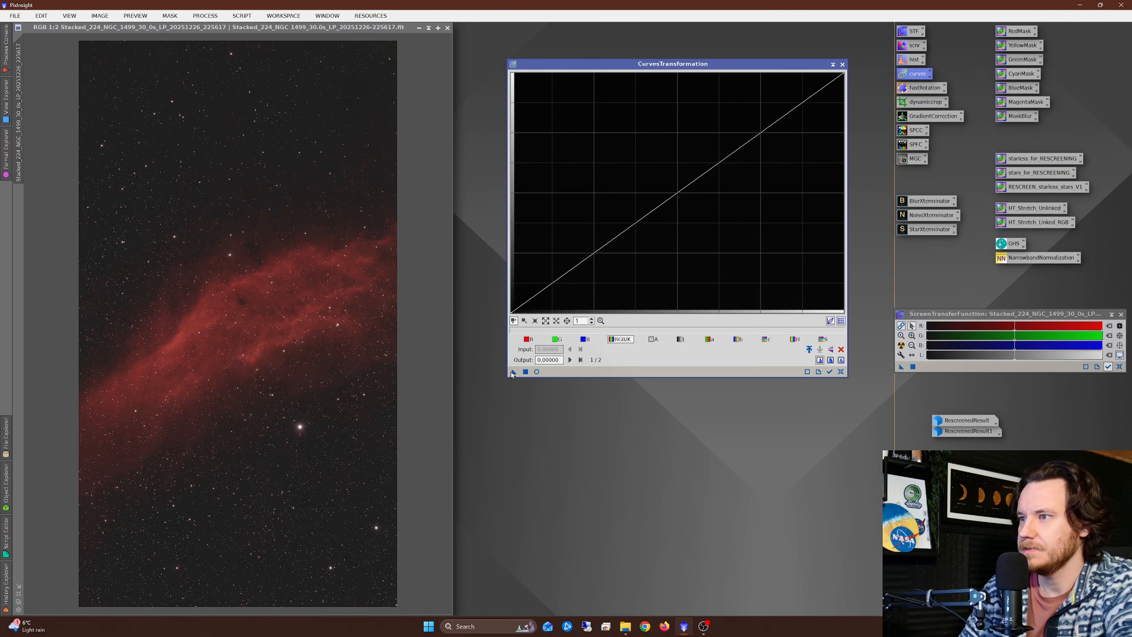
left_click(537, 372)
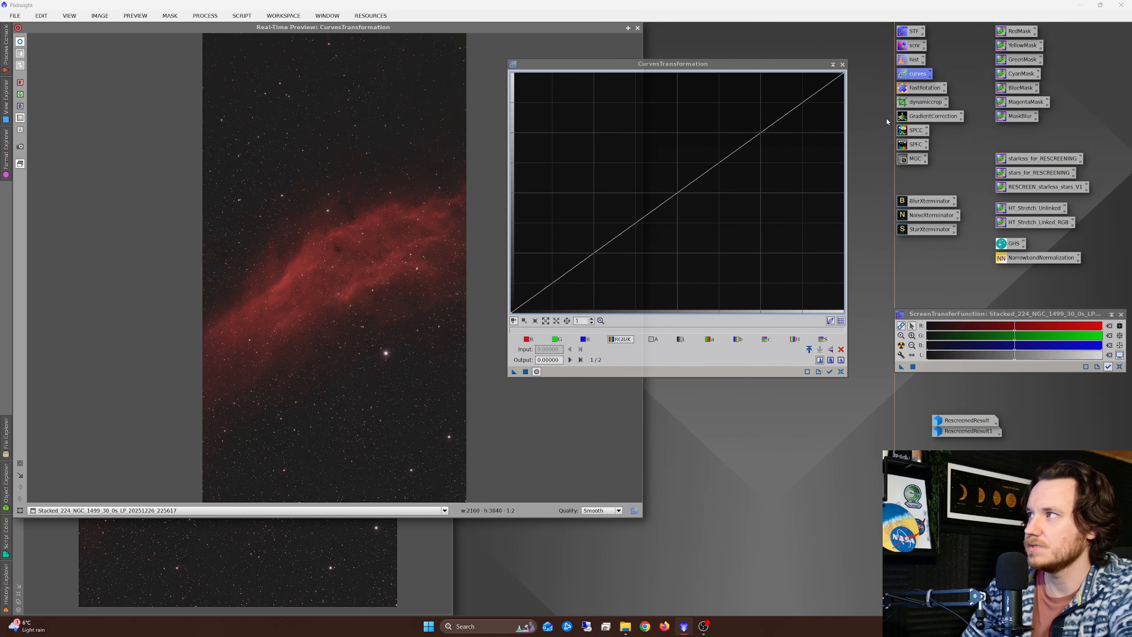
left_click(824, 340)
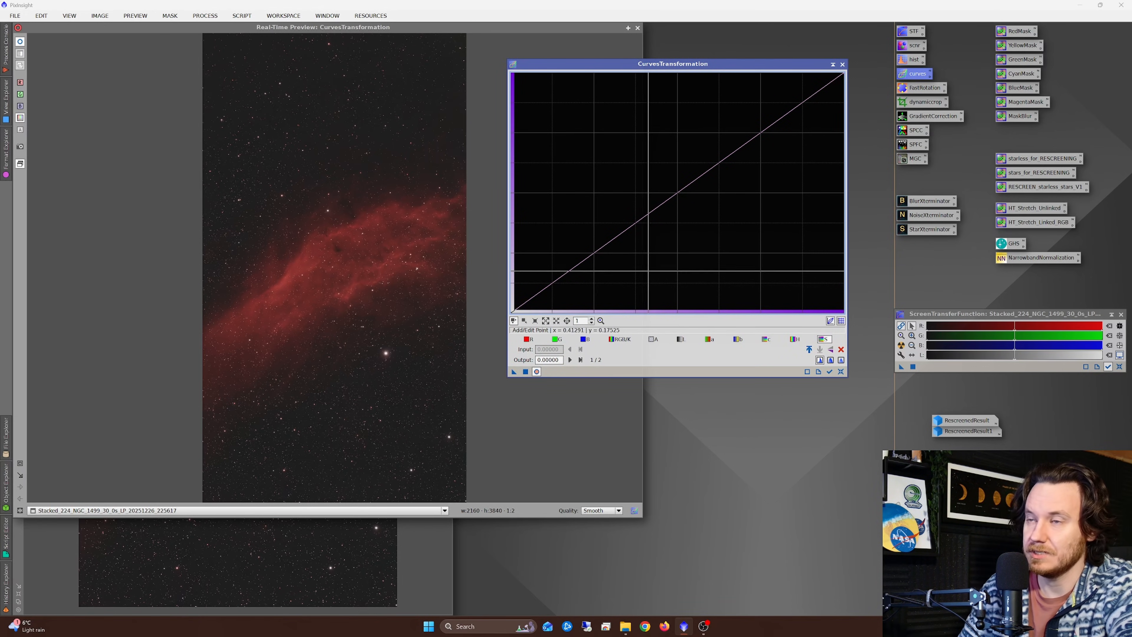
left_click_drag(658, 193, 600, 131)
left_click_drag(636, 159, 667, 184)
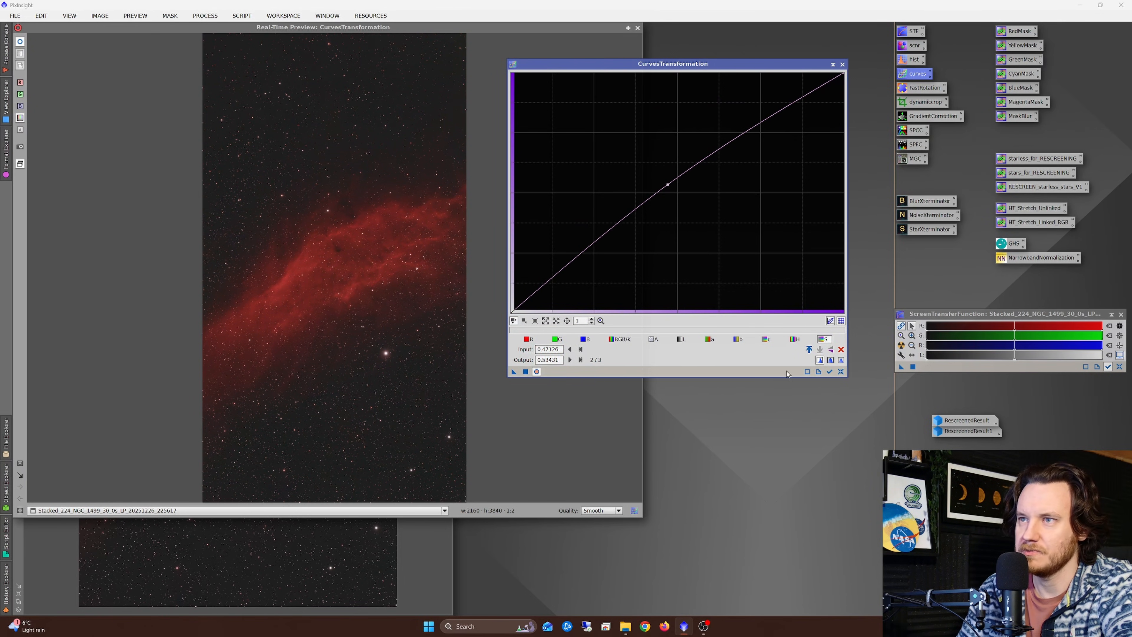
left_click(841, 371)
left_click(842, 64)
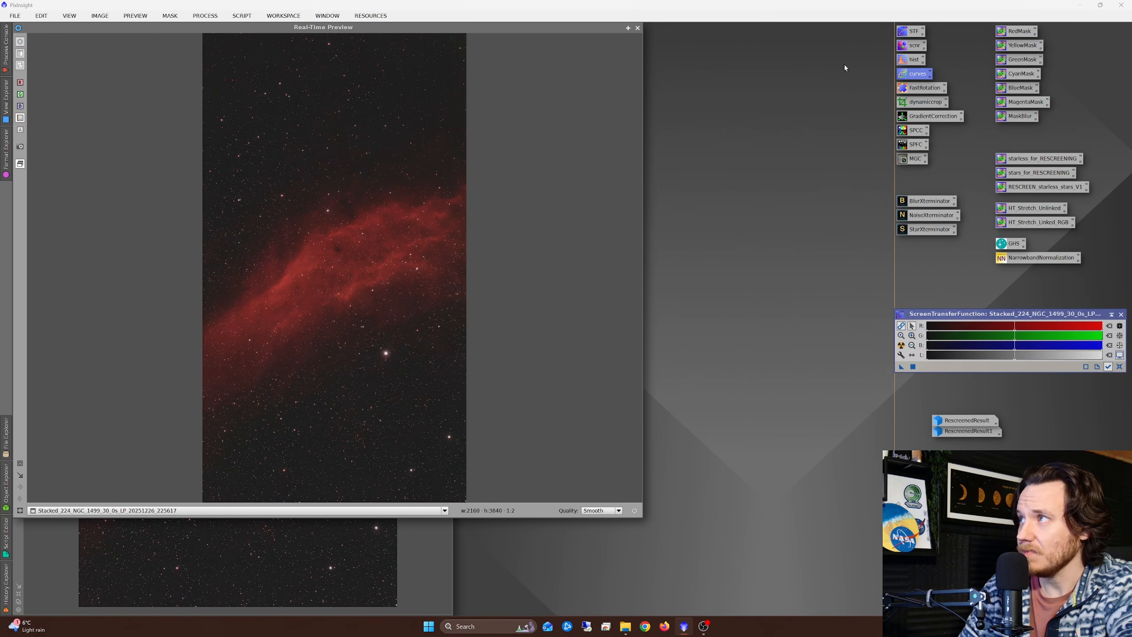
left_click(638, 28)
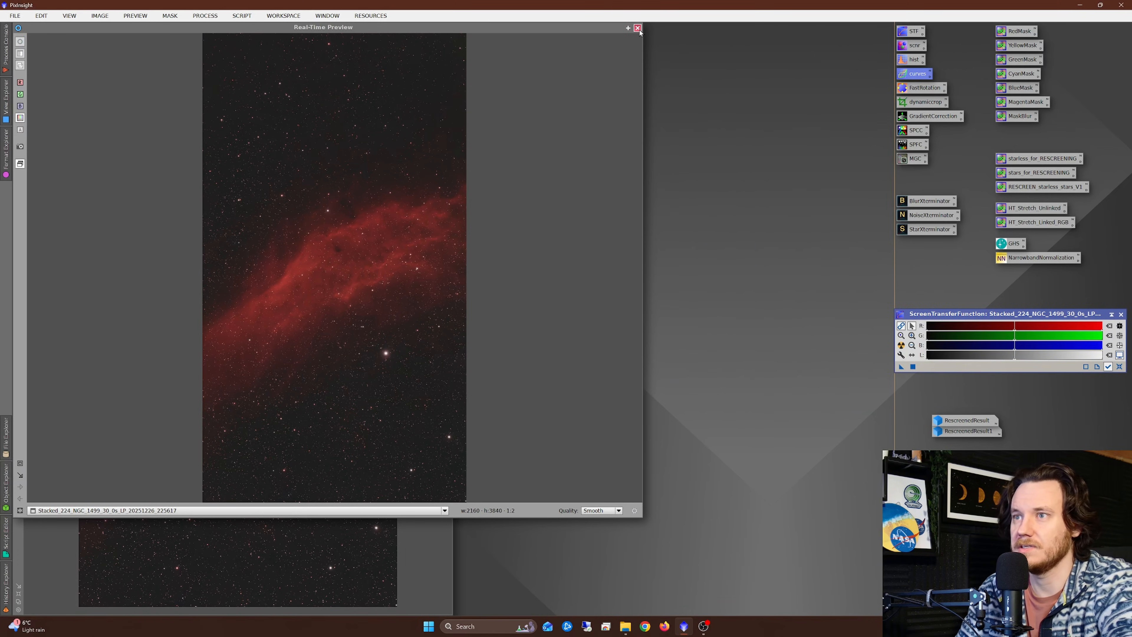
left_click(638, 29)
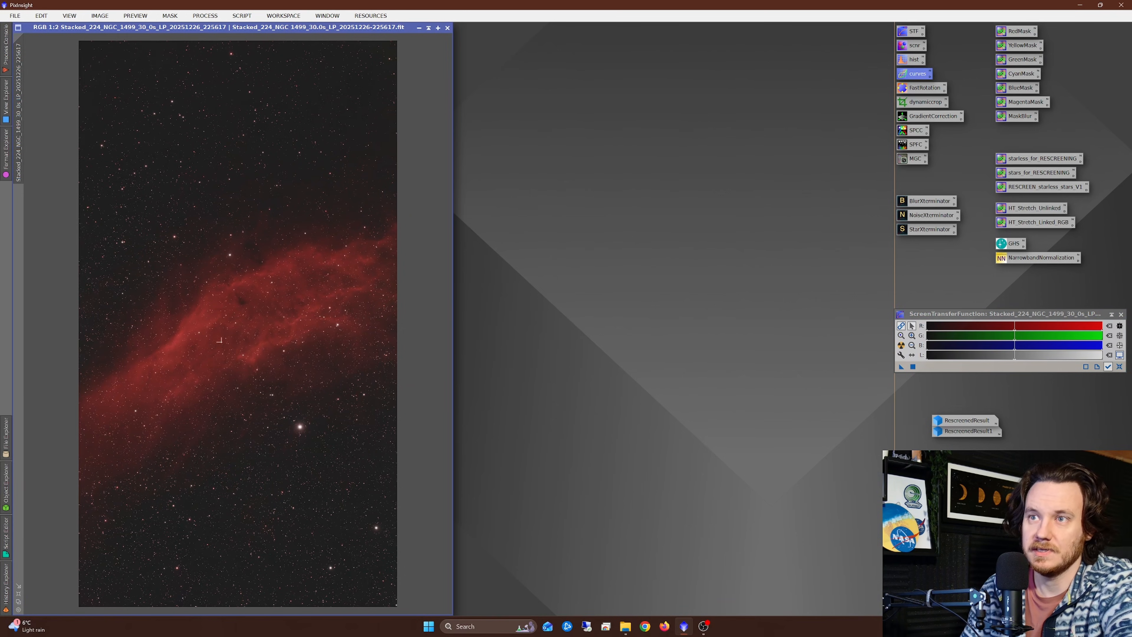
Step: Generate a red mask from the NGC 1499 image with the saved RedMask process, inspect it and discard it
left_click_drag(1010, 31, 61, 435)
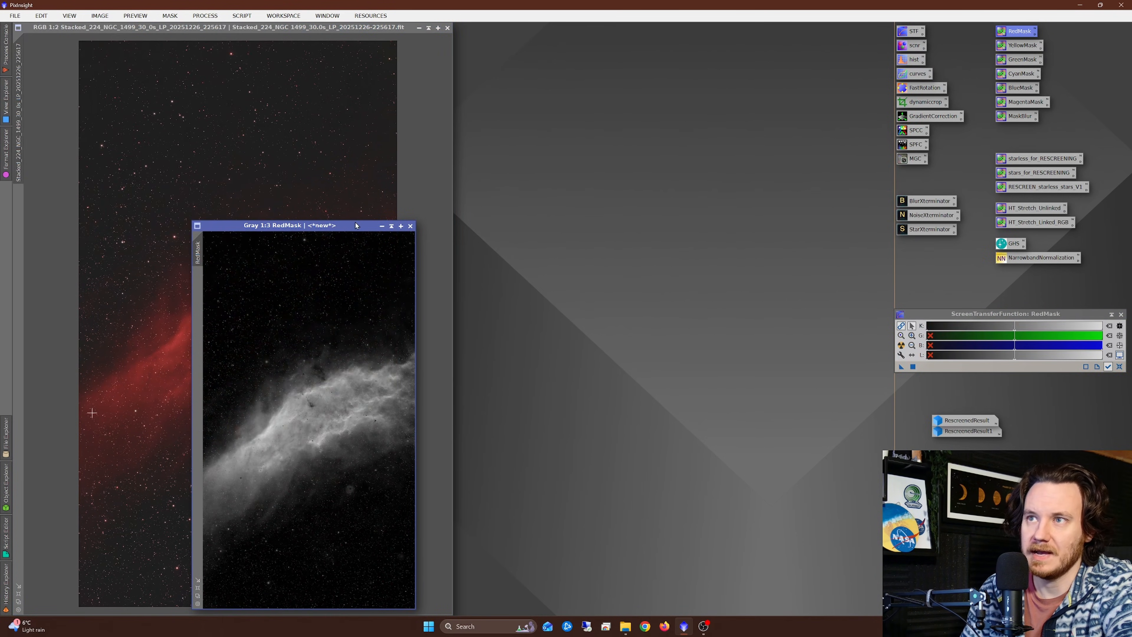
left_click_drag(357, 222, 595, 109)
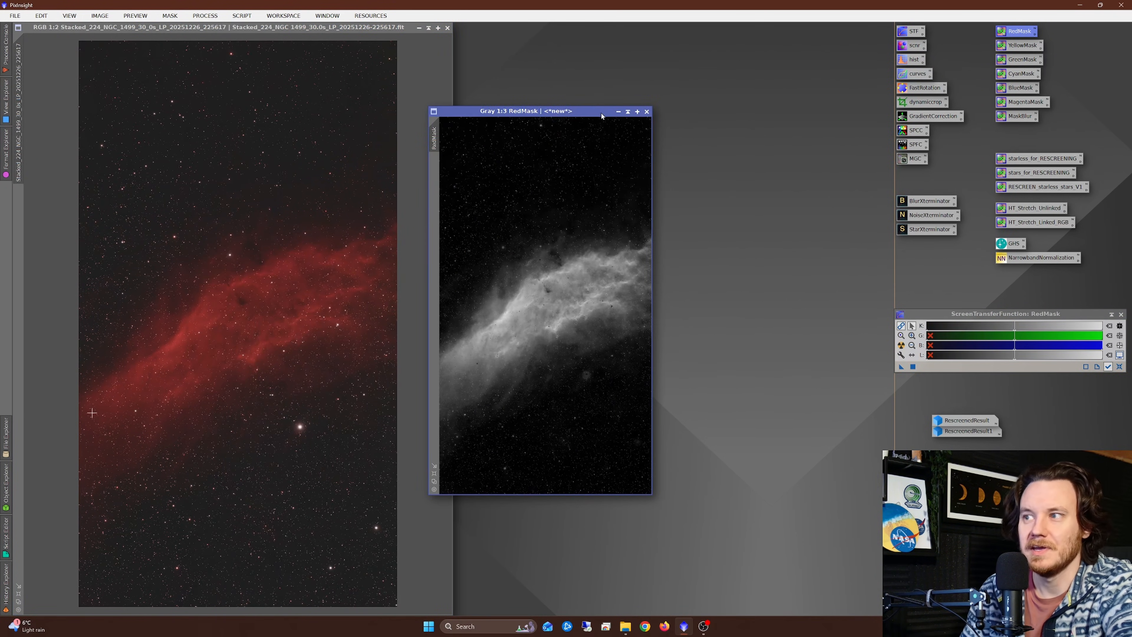
left_click(647, 111)
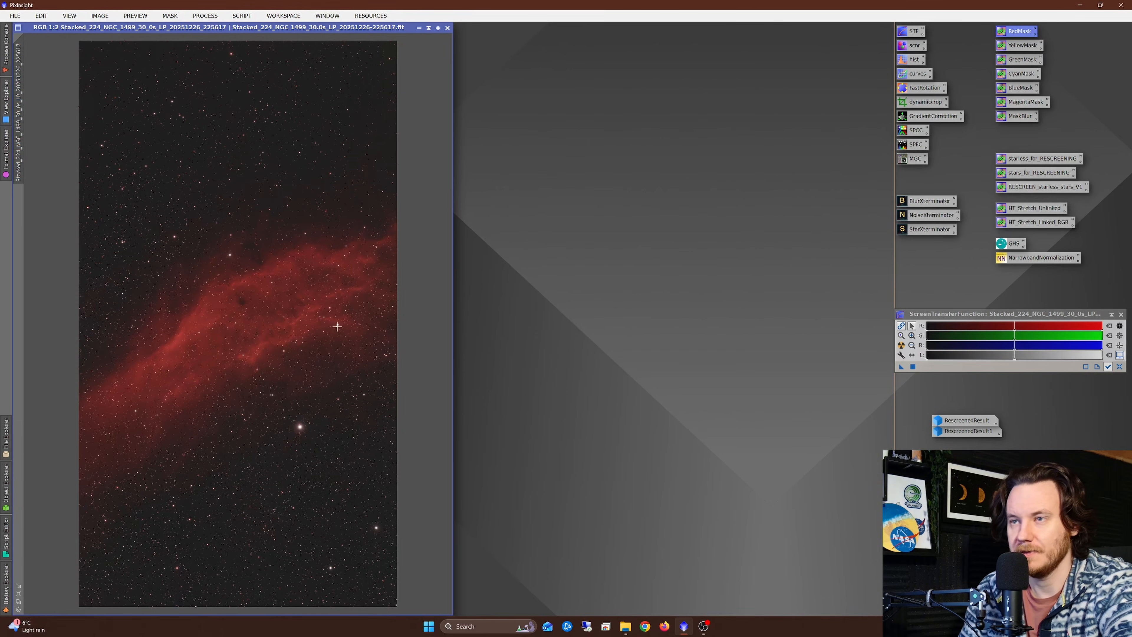
Step: Run StarXTerminator on the NGC 1499 image with Generate Star Image and Unscreen Stars enabled, and place the stars image beside the starless one
double_click(930, 233)
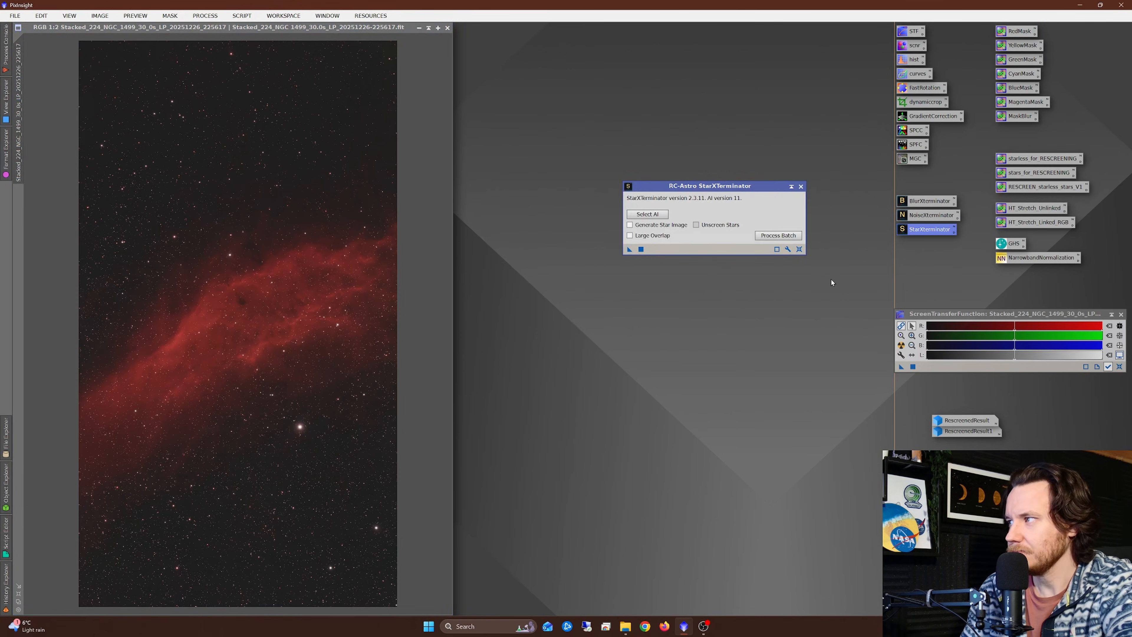
left_click(630, 226)
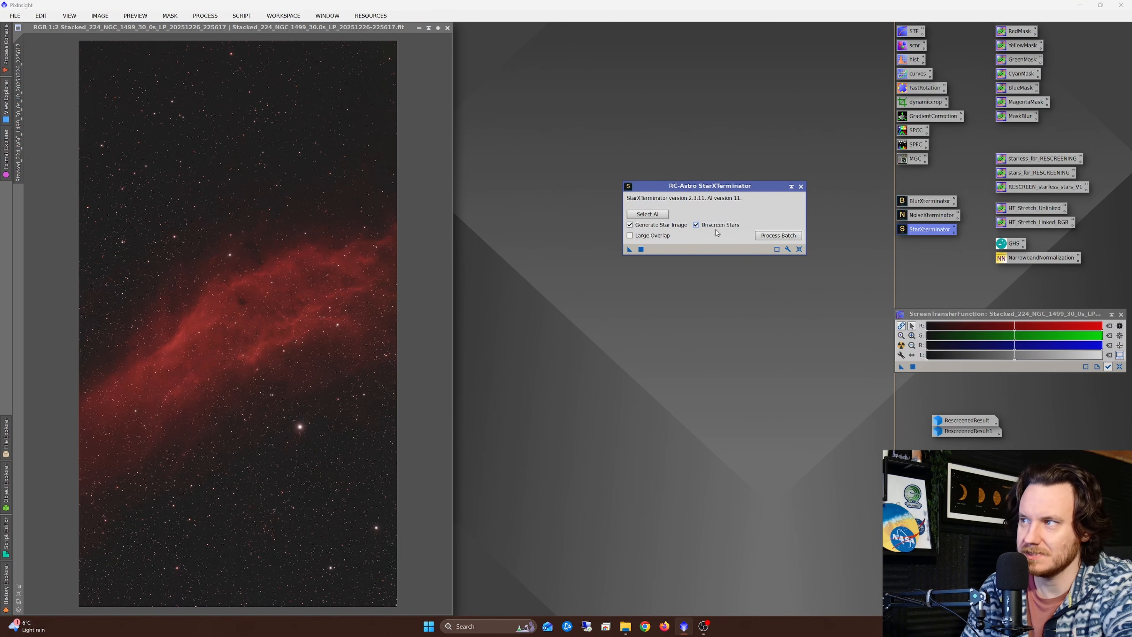
left_click_drag(630, 249, 277, 242)
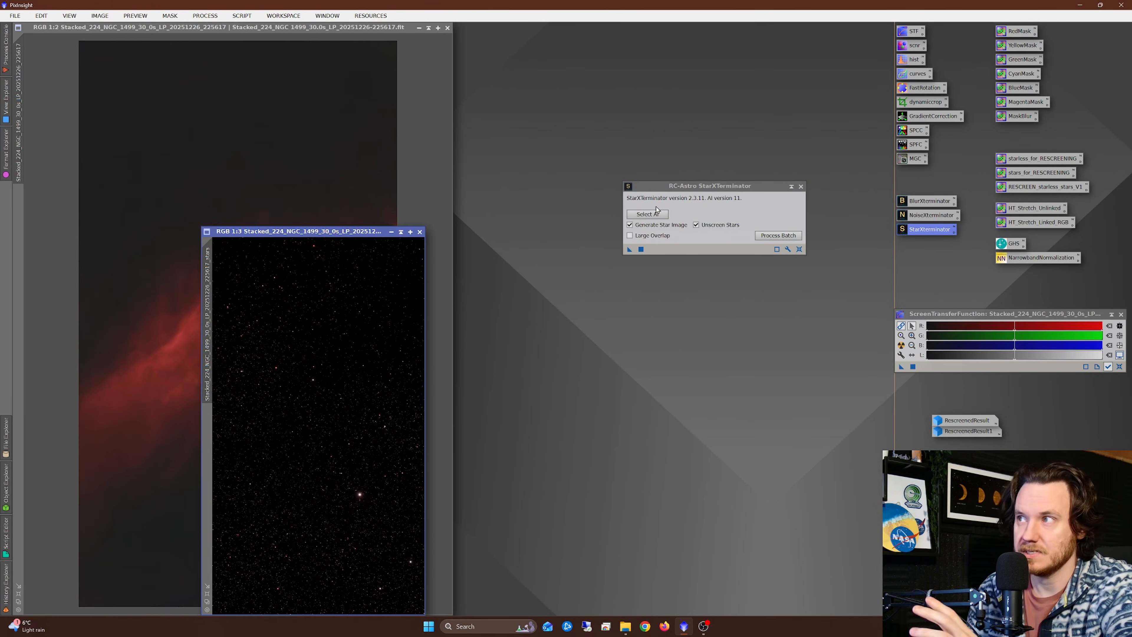
left_click(801, 186)
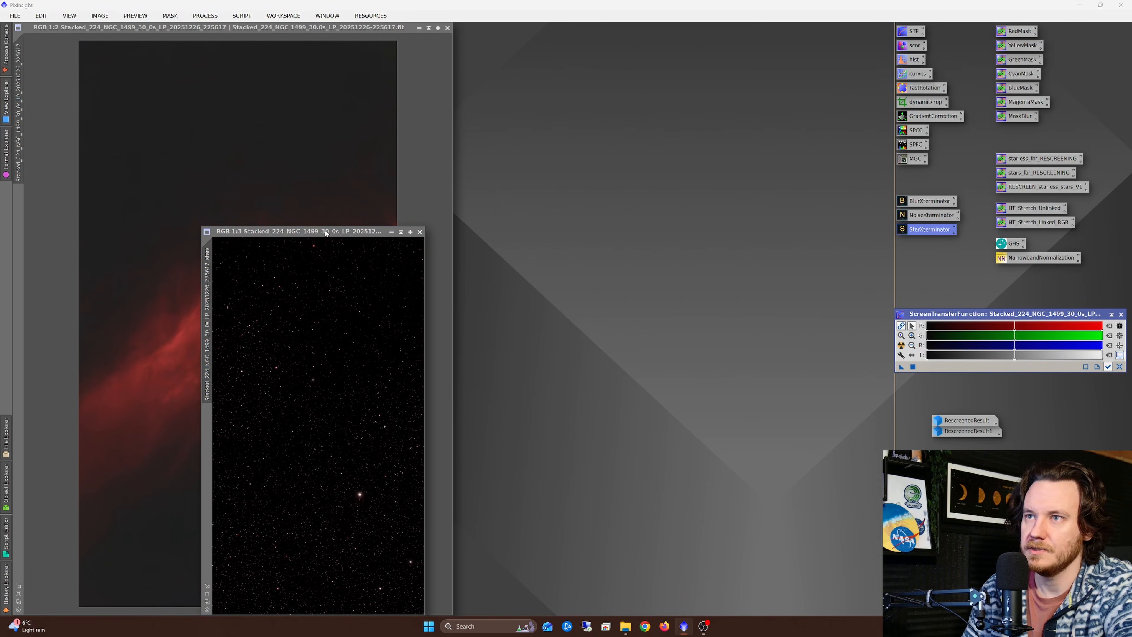
left_click_drag(326, 232, 693, 80)
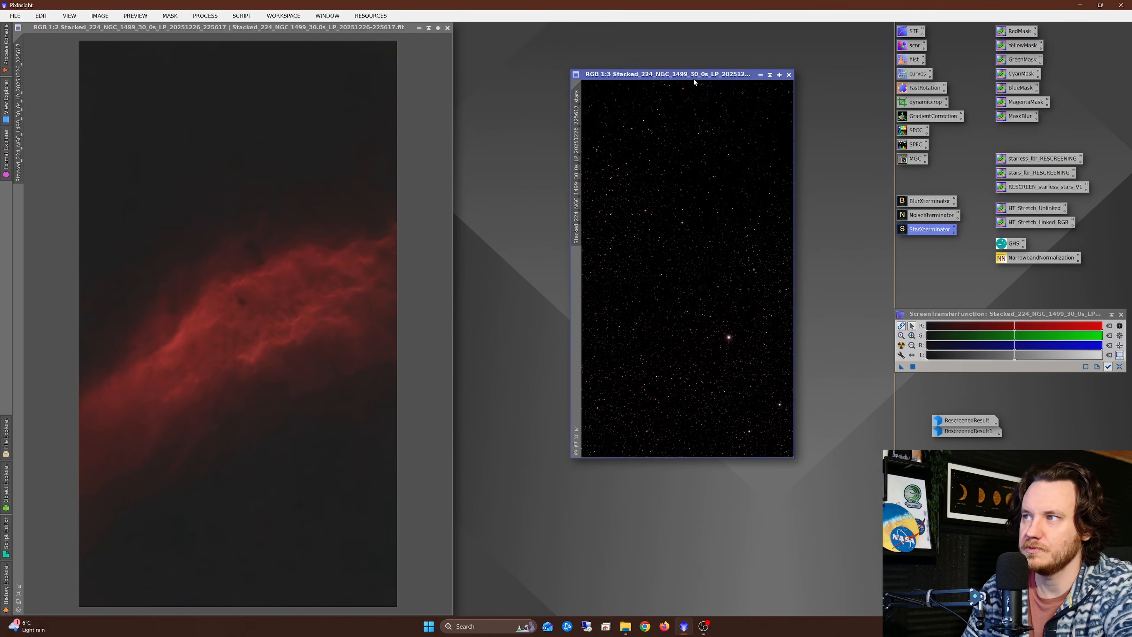
Step: Apply an RGB/K S-curve to the starless NGC 1499 image with points 0.18656 to 0.17279 and 0.56057 to 0.72672, checking the real-time preview
left_click(271, 293)
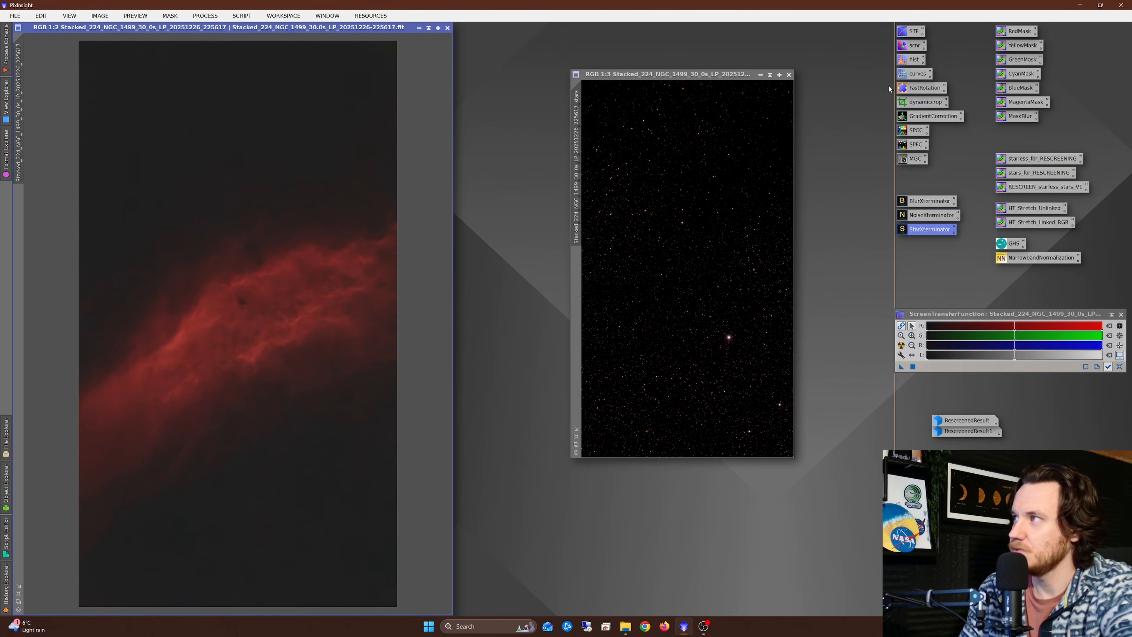
double_click(909, 75)
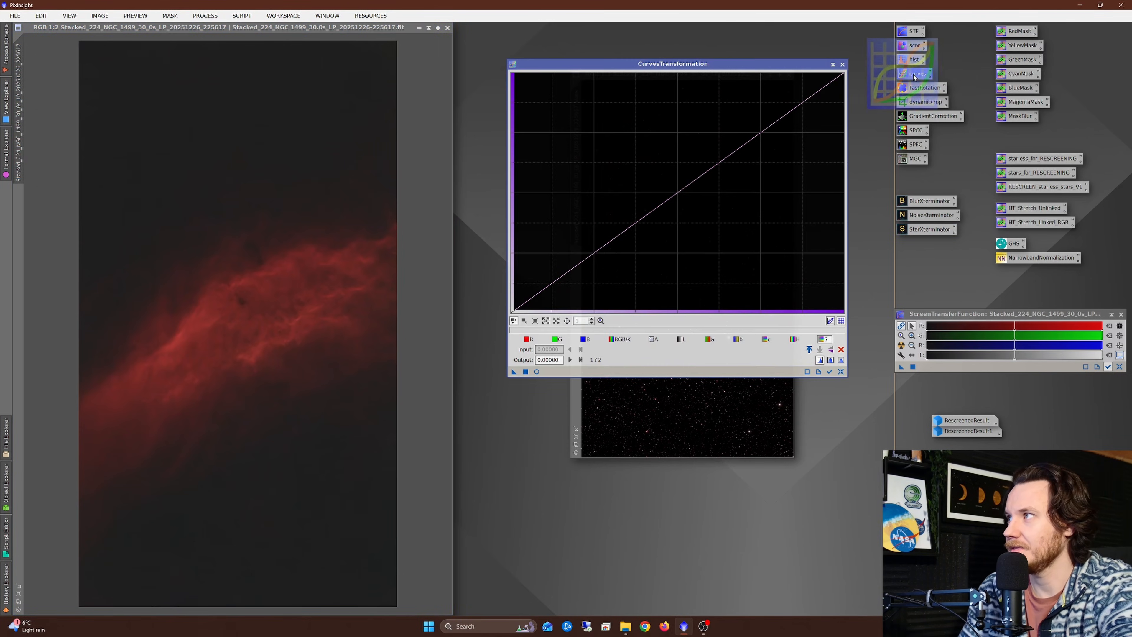
left_click(537, 372)
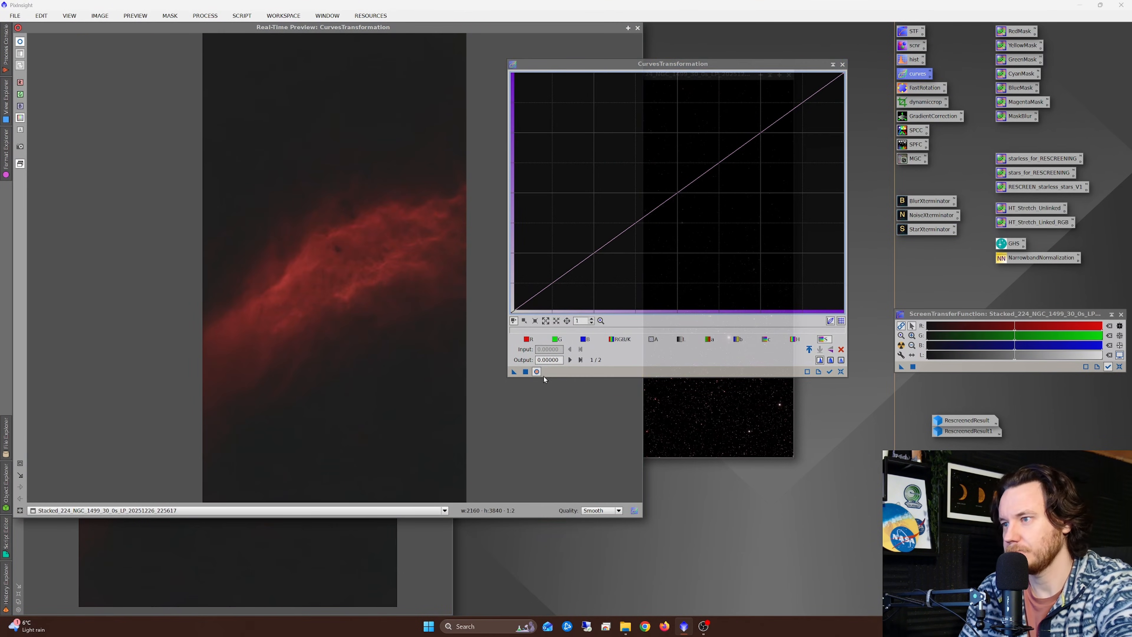
left_click(620, 339)
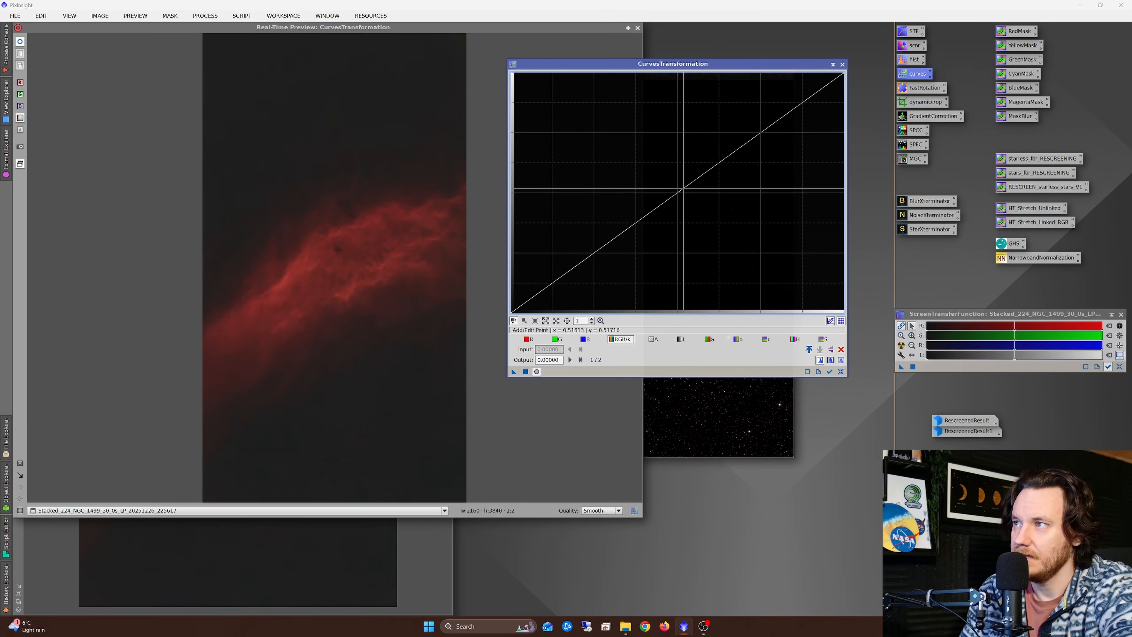
left_click_drag(682, 188, 703, 146)
left_click_drag(575, 257, 572, 271)
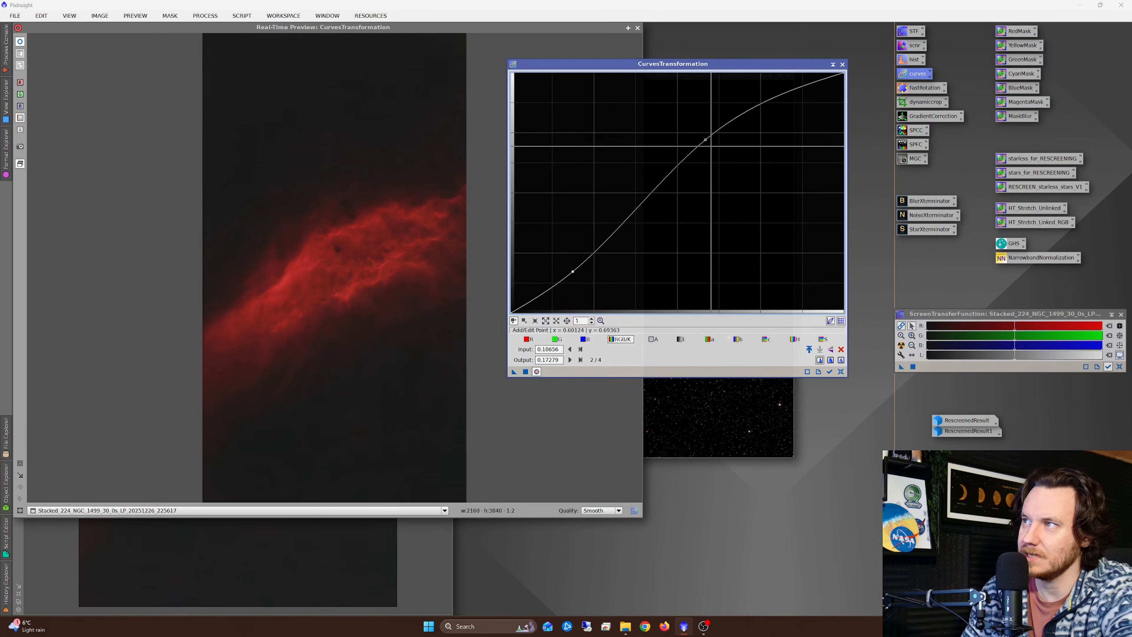
mouse_move(706, 140)
left_mouse_down()
mouse_move(683, 126)
mouse_move(697, 138)
left_mouse_up()
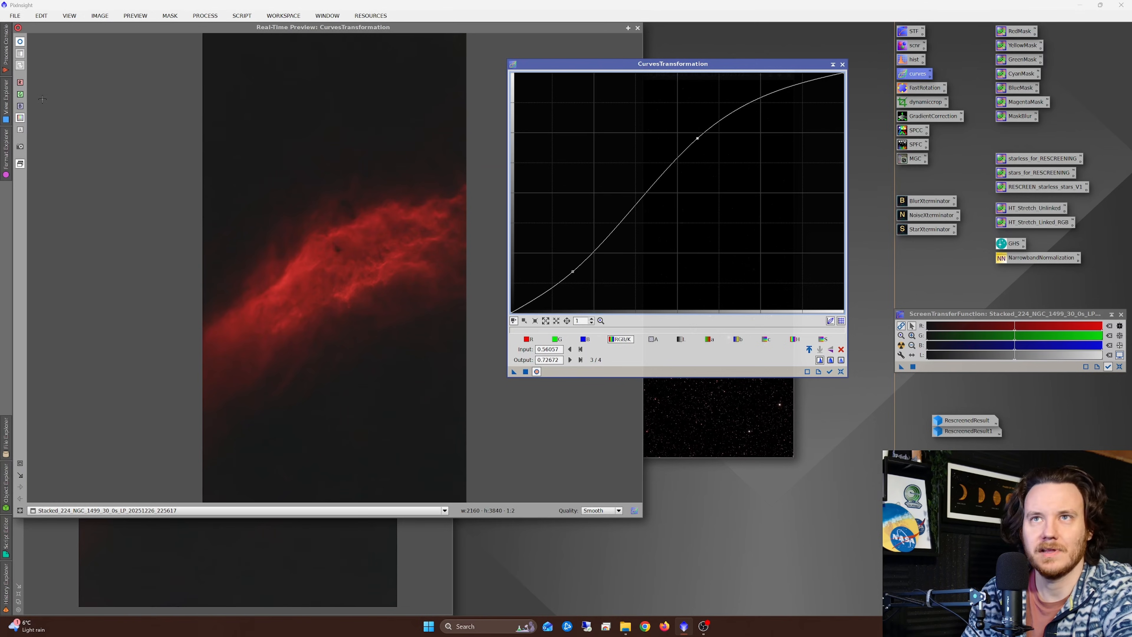
left_click(21, 43)
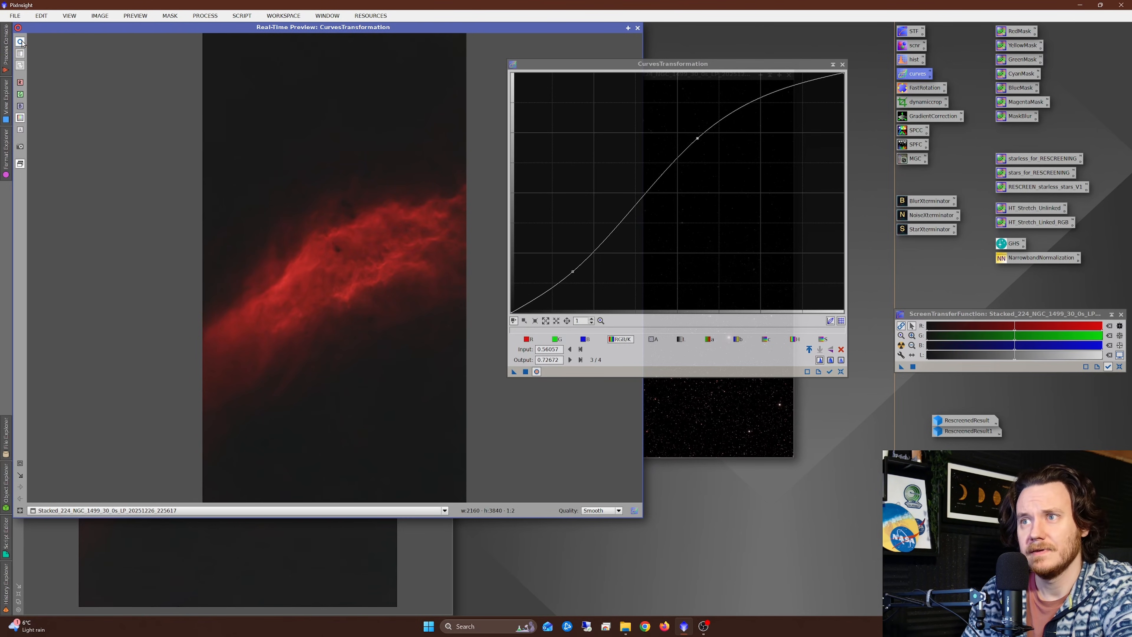
left_click(528, 373)
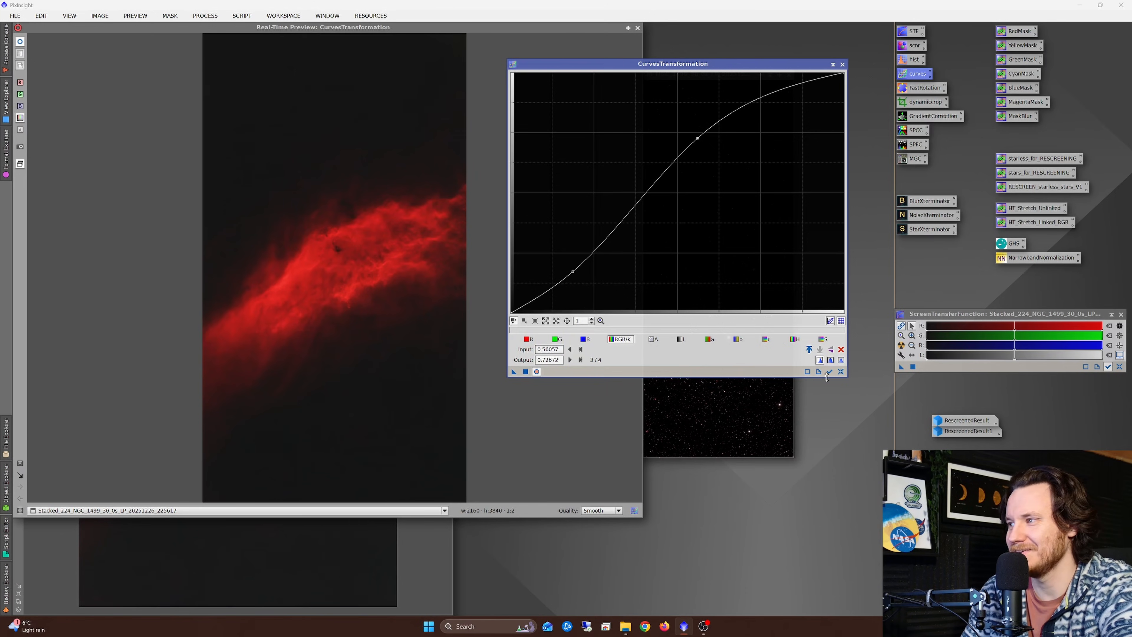
Step: Boost the starless NGC 1499 image's saturation with a curve point at input 0.49160, output 0.51348, then reset and close CurvesTransformation
left_click(841, 372)
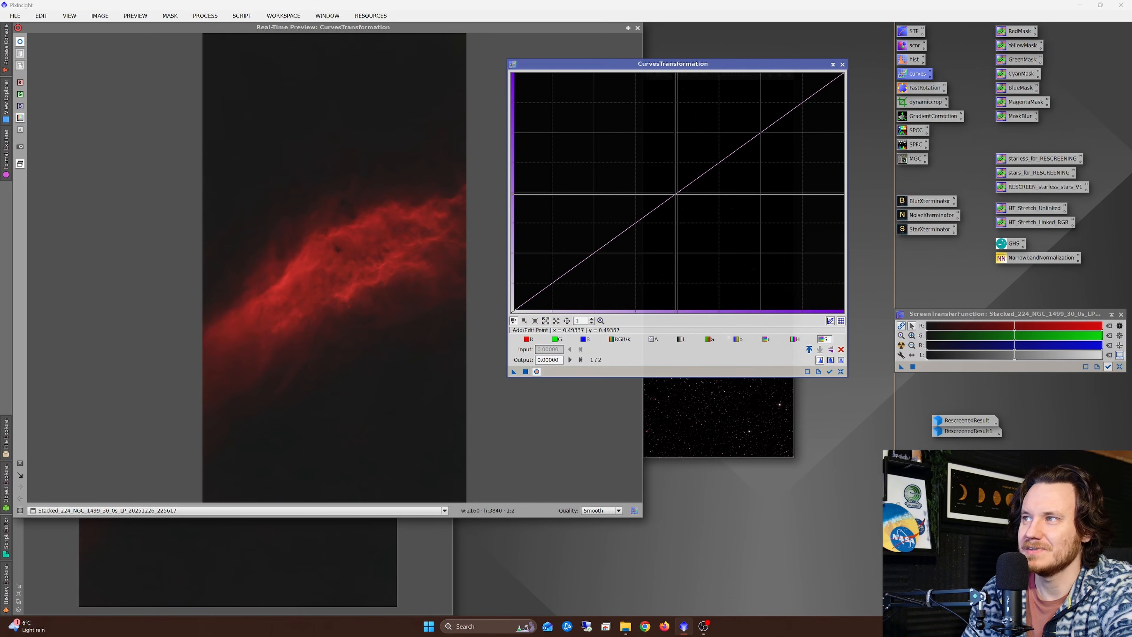
mouse_move(676, 194)
left_mouse_down()
mouse_move(668, 181)
mouse_move(675, 189)
left_mouse_up()
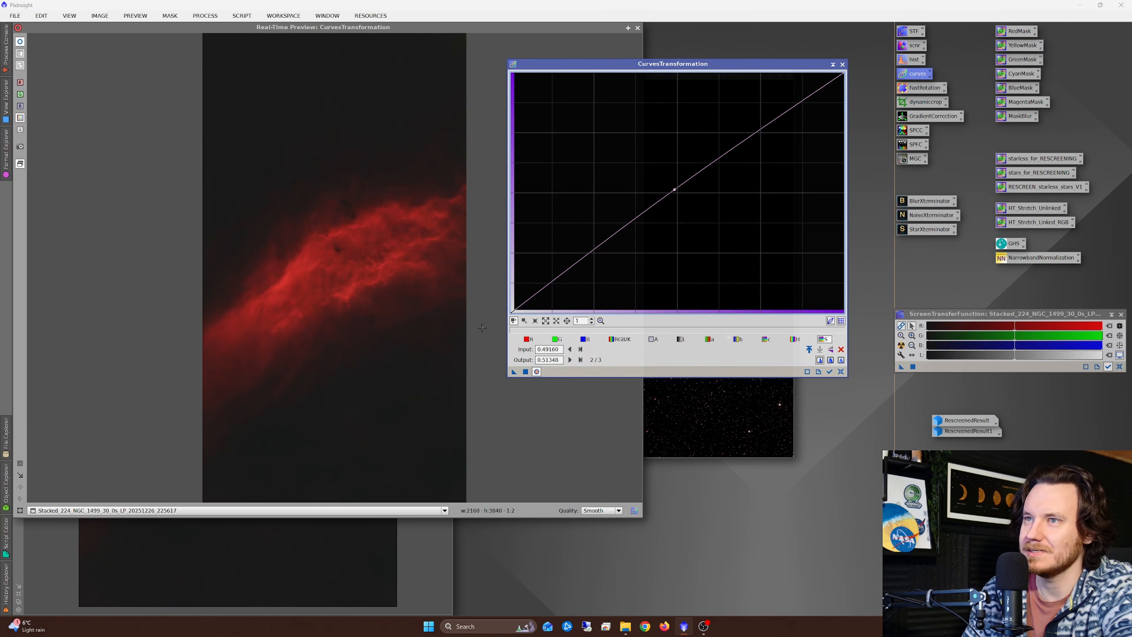
left_click(841, 371)
left_click(843, 65)
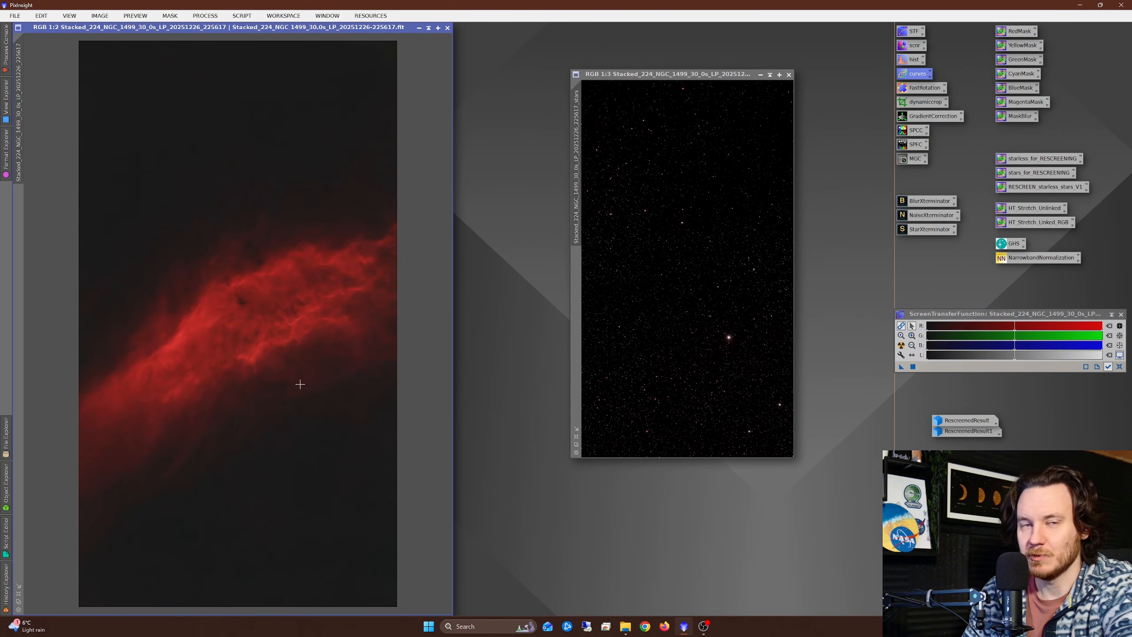
Step: Recombine the starless and stars NGC 1499 images using the saved starless_for_RESCREENING, stars_for_RESCREENING and RESCREEN_starless_stars_V1 processes
scroll(255, 337, "up", 2)
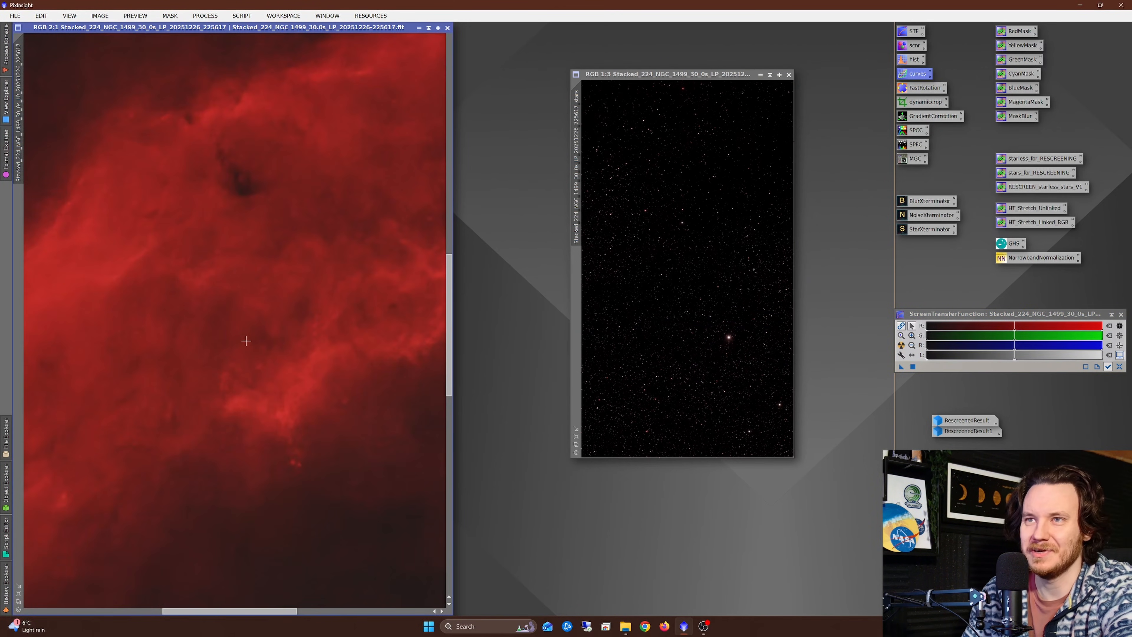
scroll(246, 341, "down", 2)
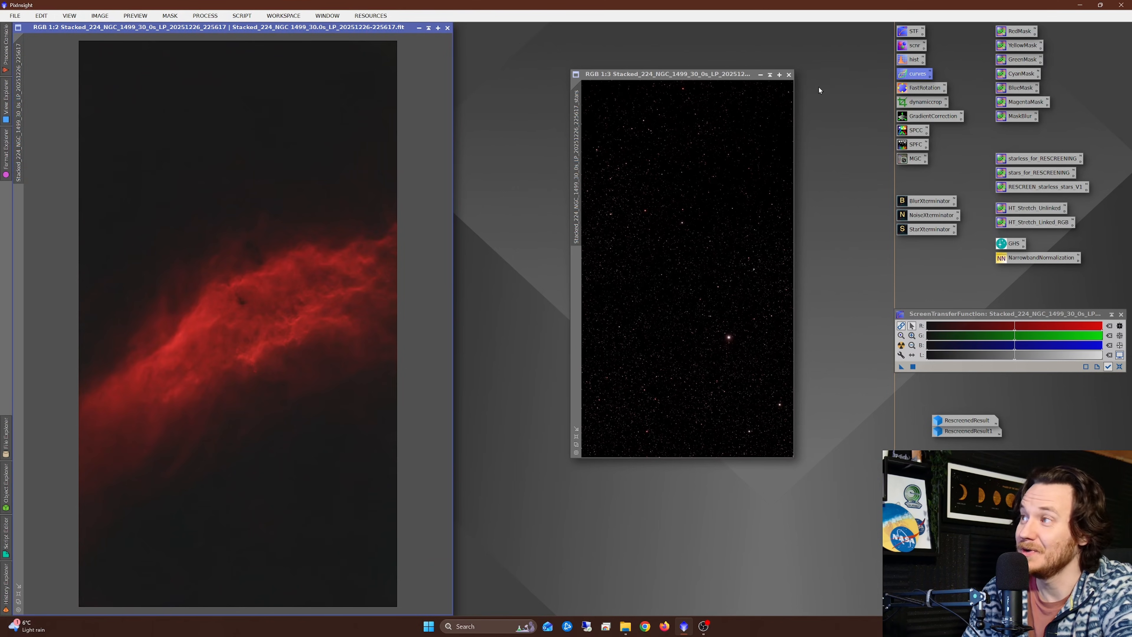
left_click_drag(1034, 159, 199, 178)
left_click(1033, 174)
left_click_drag(1033, 174, 657, 197)
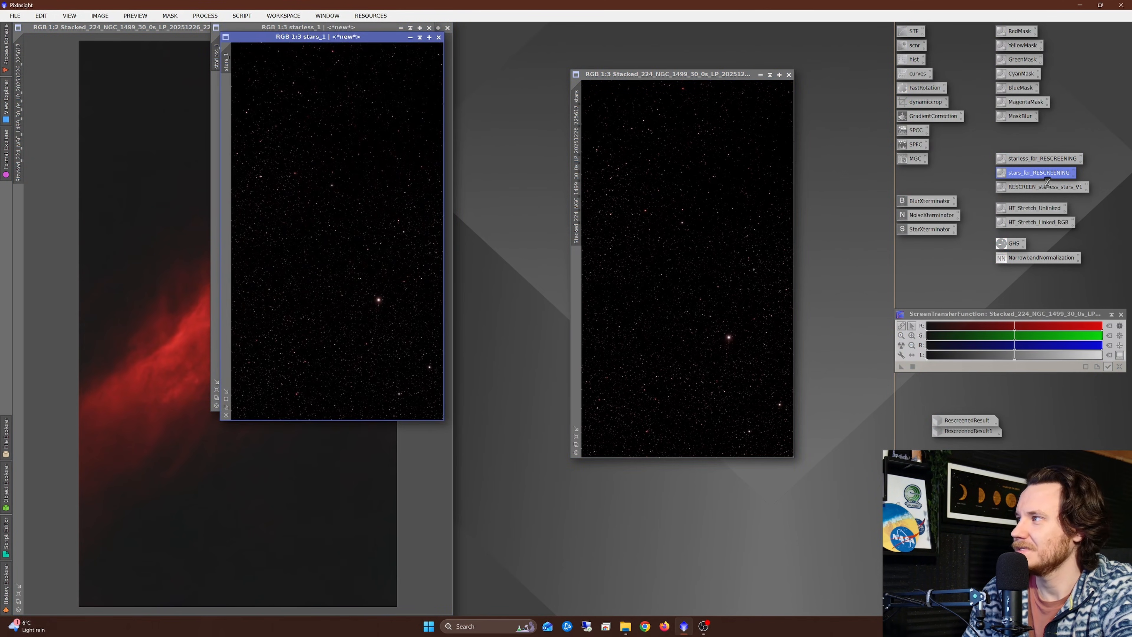
left_click_drag(1044, 187, 320, 225)
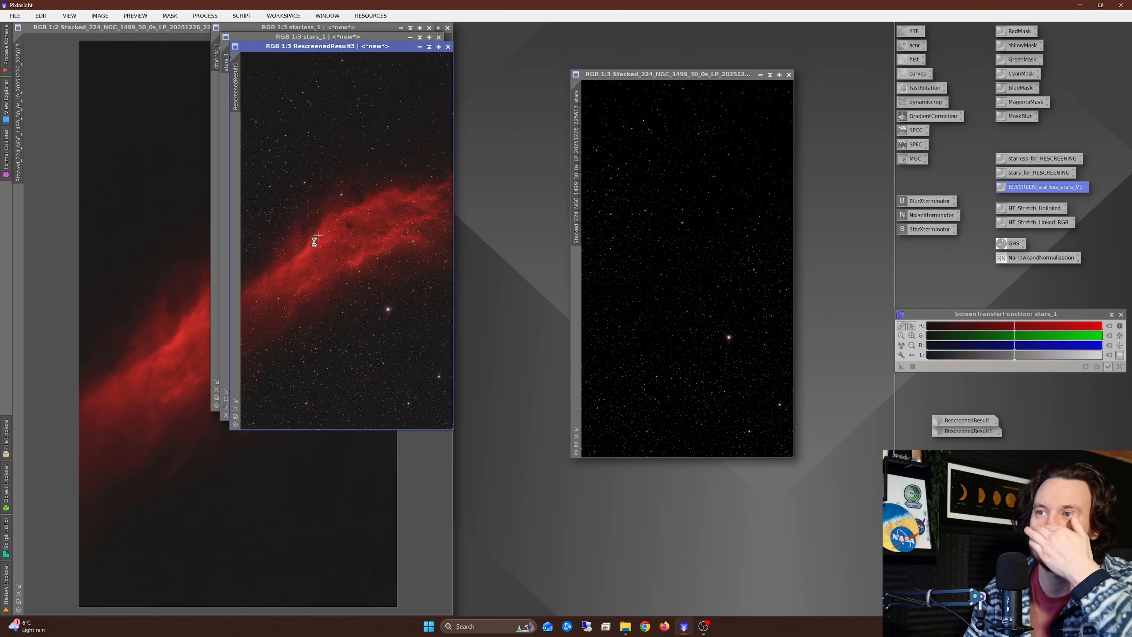
Step: Close the intermediate starless and stars images and the original NGC 1499 windows without saving, keeping only the rescreened result
left_click(439, 37)
left_click(429, 28)
left_click(447, 28)
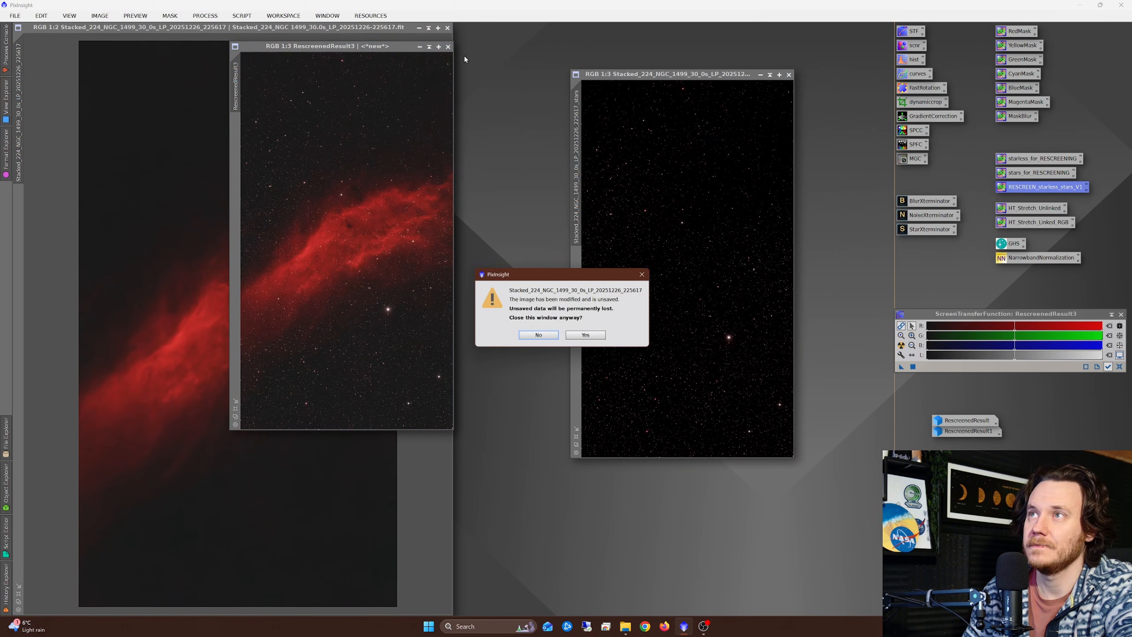
left_click(584, 338)
left_click(789, 75)
Step: Enlarge the rescreened NGC 1499 image to 1:2 zoom and fit its window to the picture
scroll(304, 265, "up", 2)
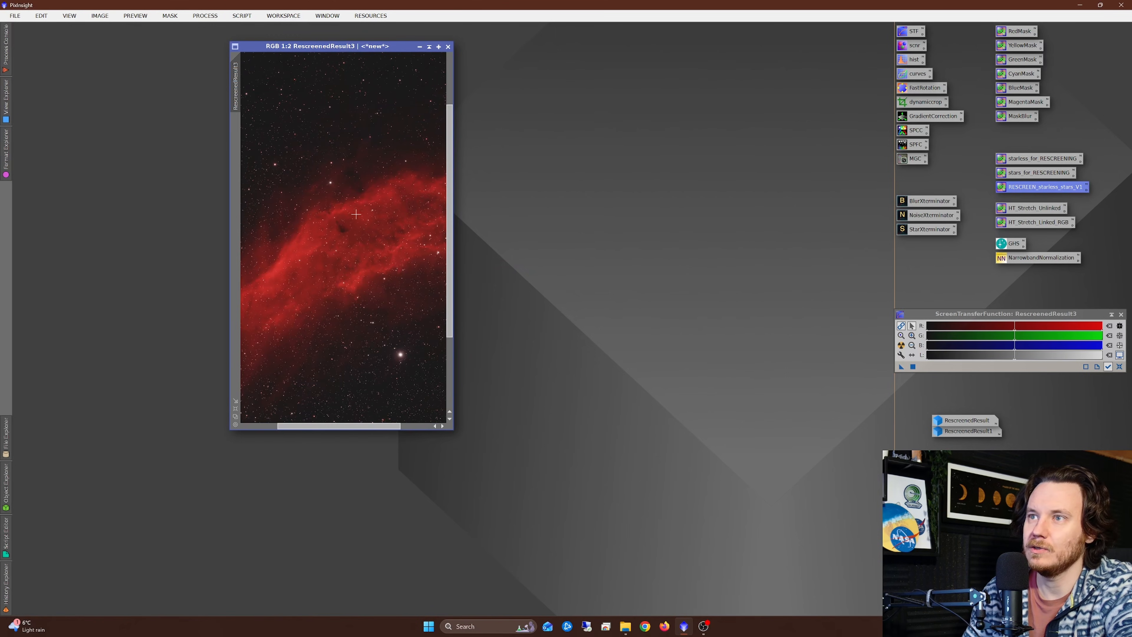
left_click(236, 401)
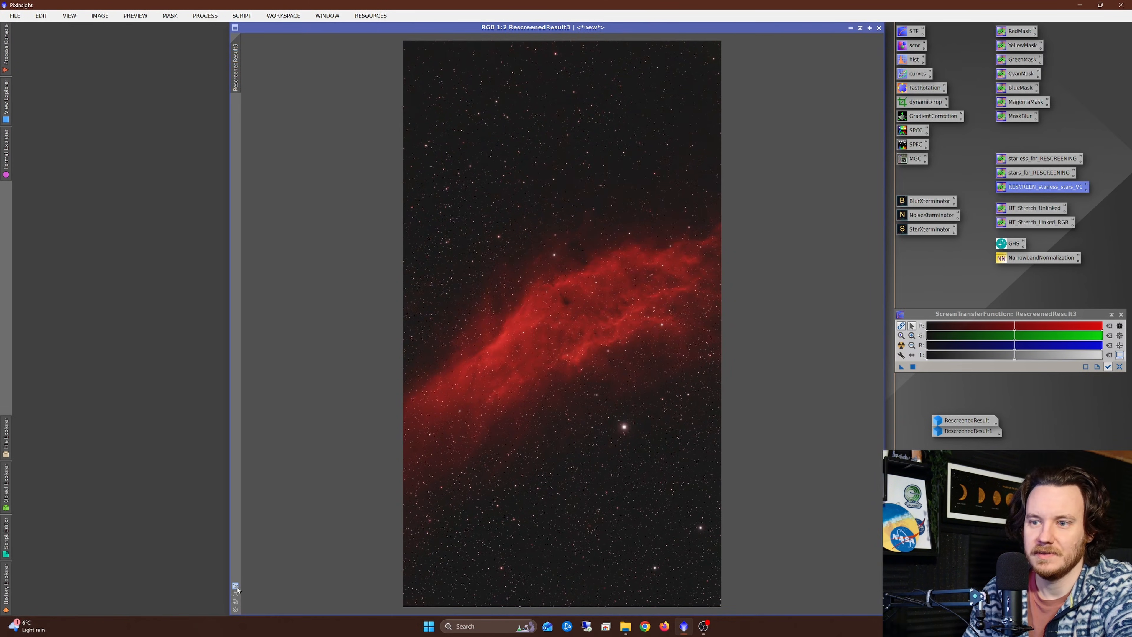
left_click(235, 586)
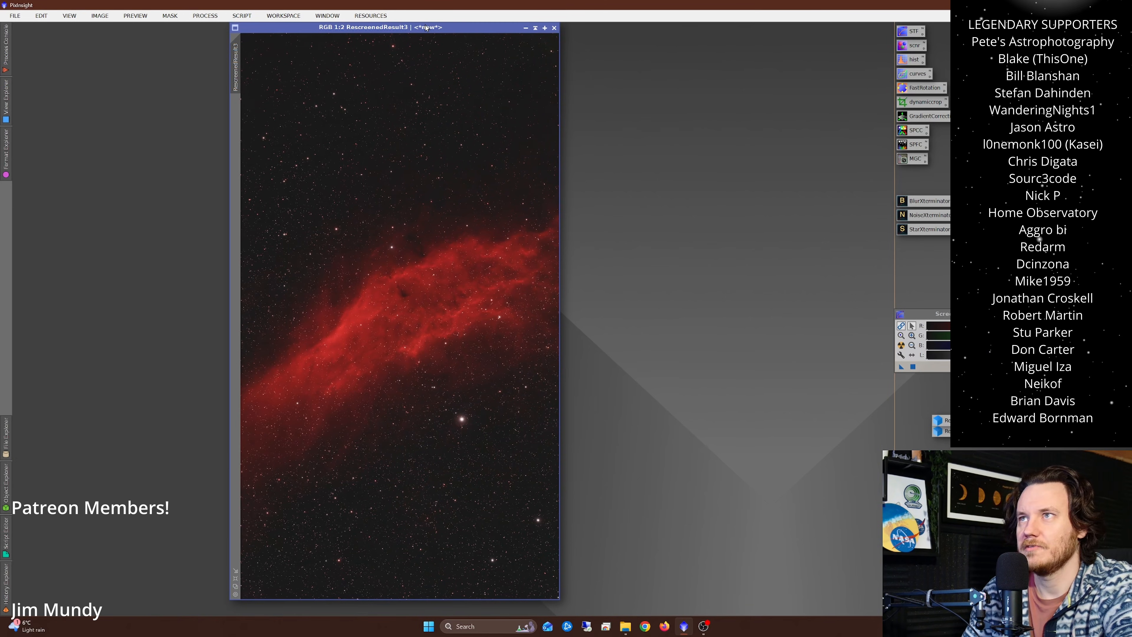
Step: Bring up the rescreened M 31 image and tile it side by side with the rescreened NGC 1499 image
left_click_drag(468, 27, 660, 28)
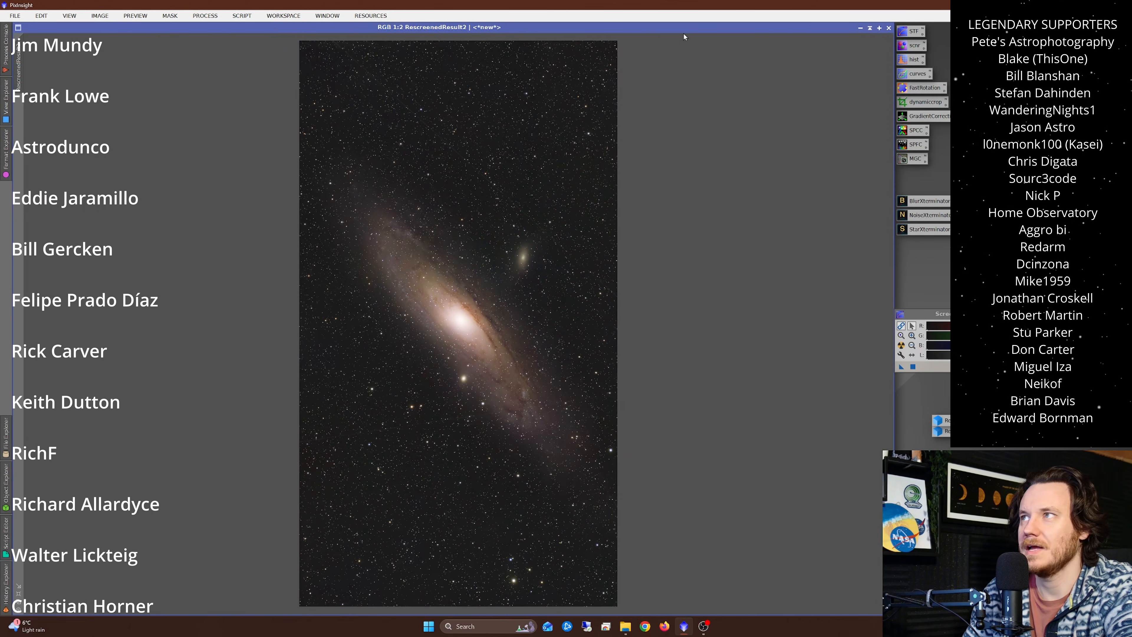
left_click_drag(685, 30, 535, 42)
left_click(328, 16)
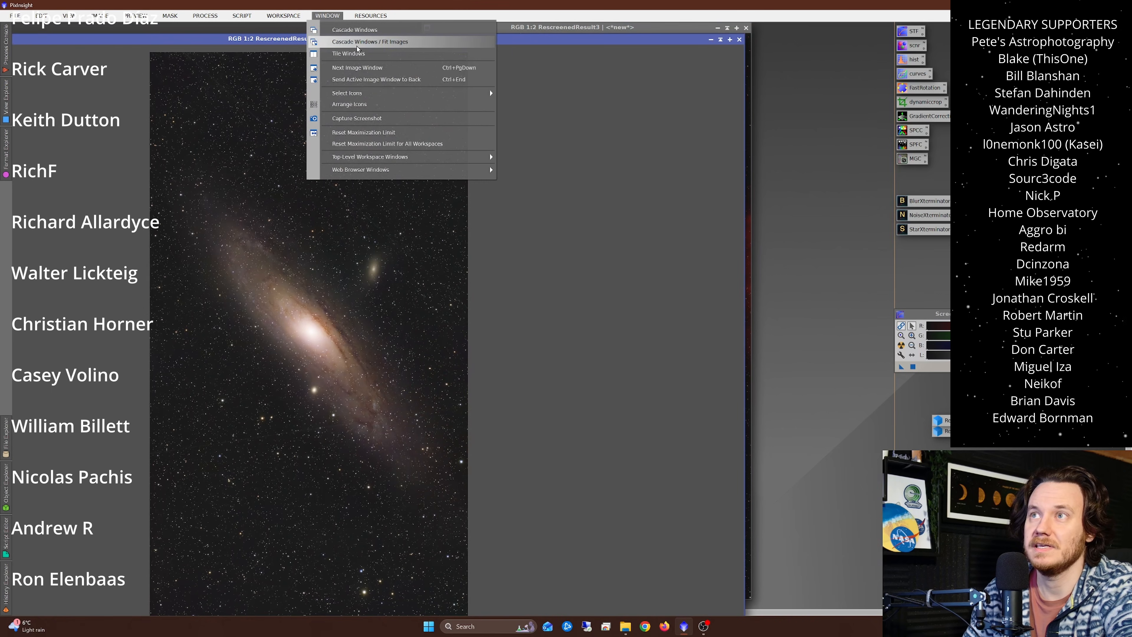
left_click(372, 148)
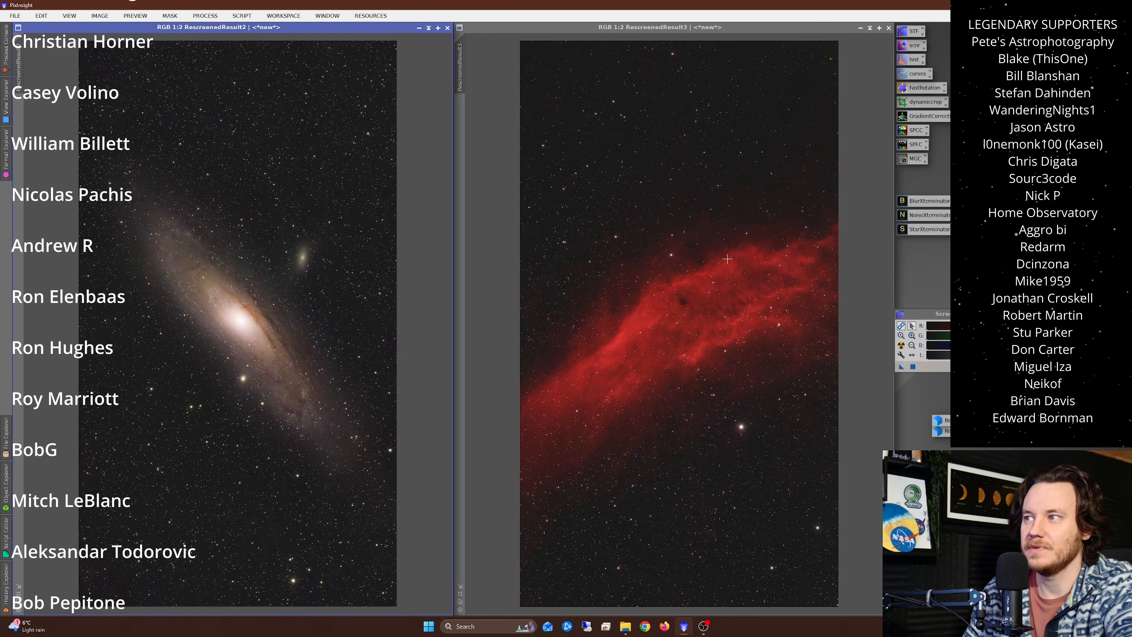